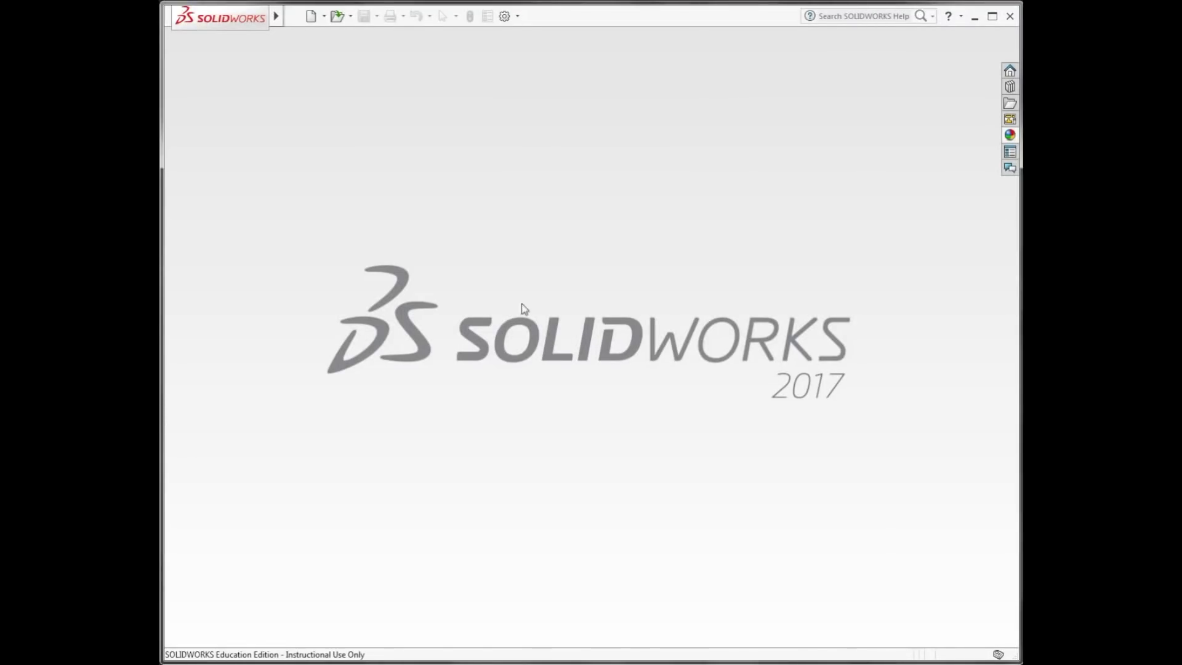
Create a new blank Part document, Part1, from the New SOLIDWORKS Document dialog
click(1009, 70)
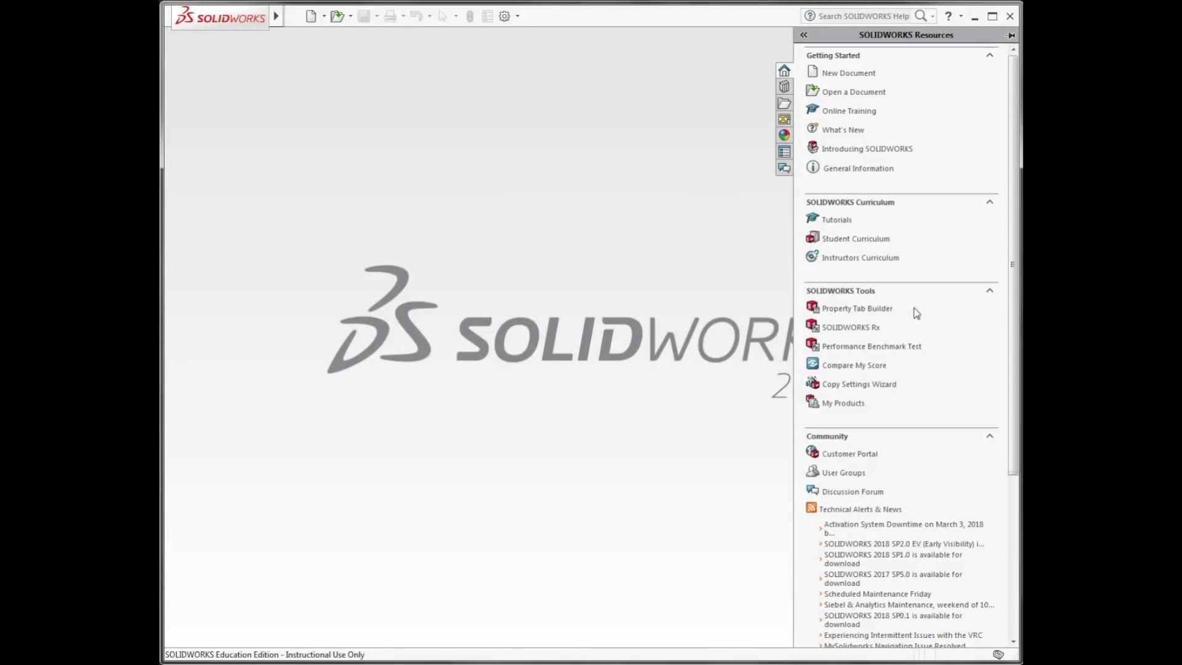
click(554, 244)
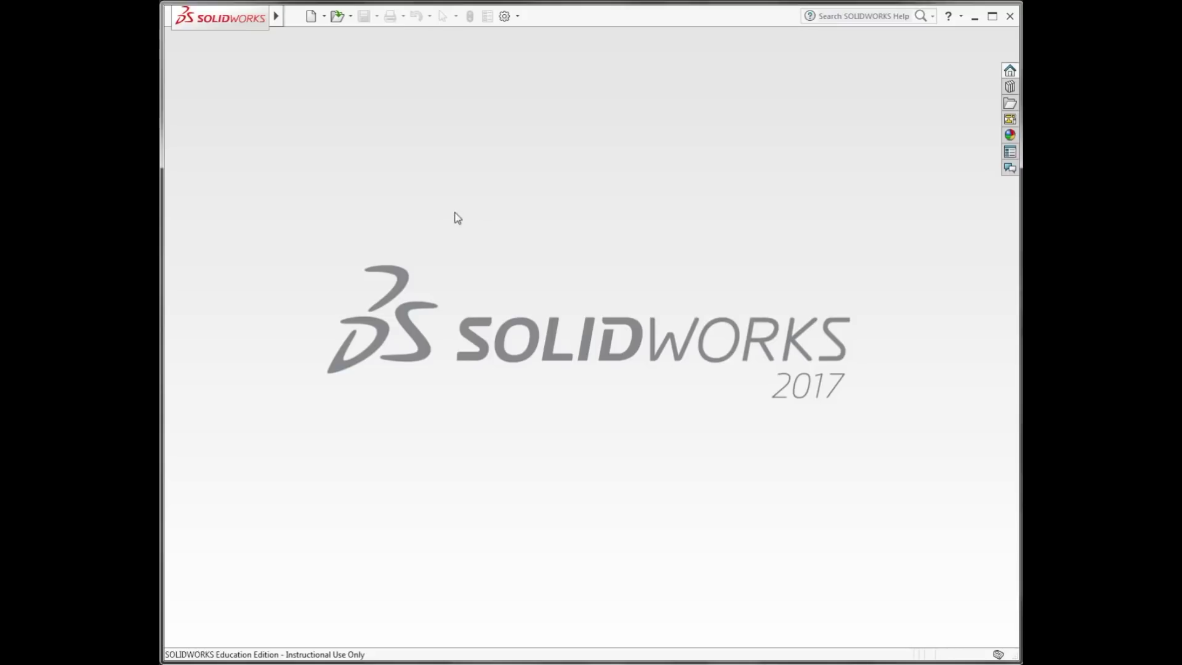
click(309, 16)
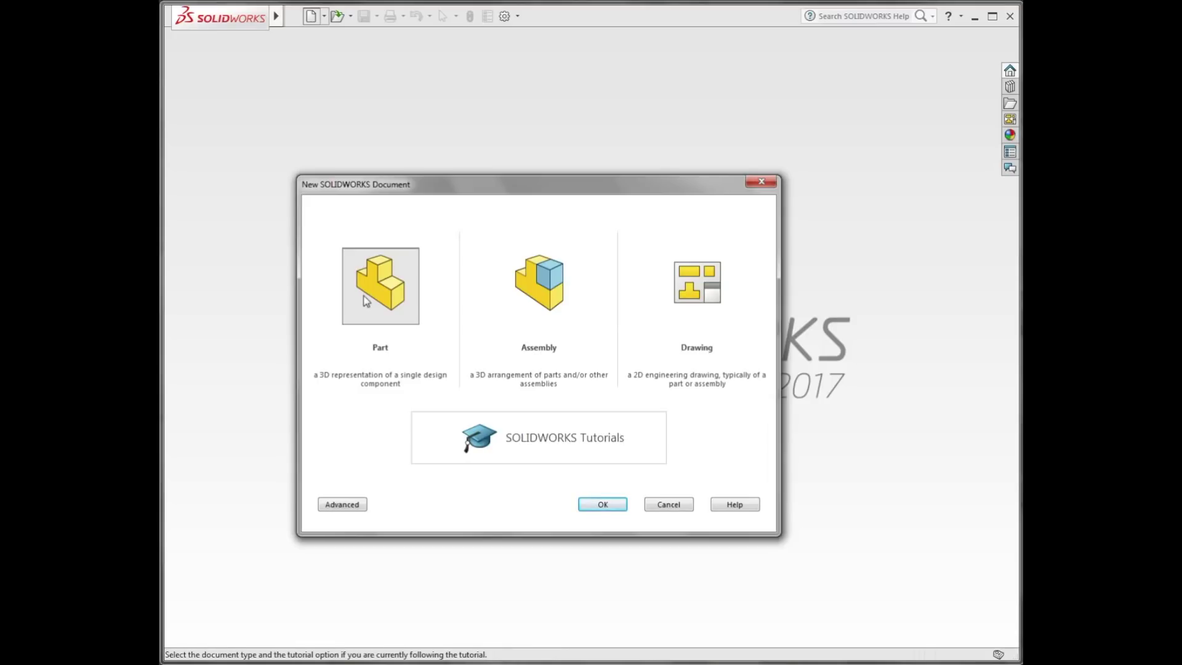
click(603, 505)
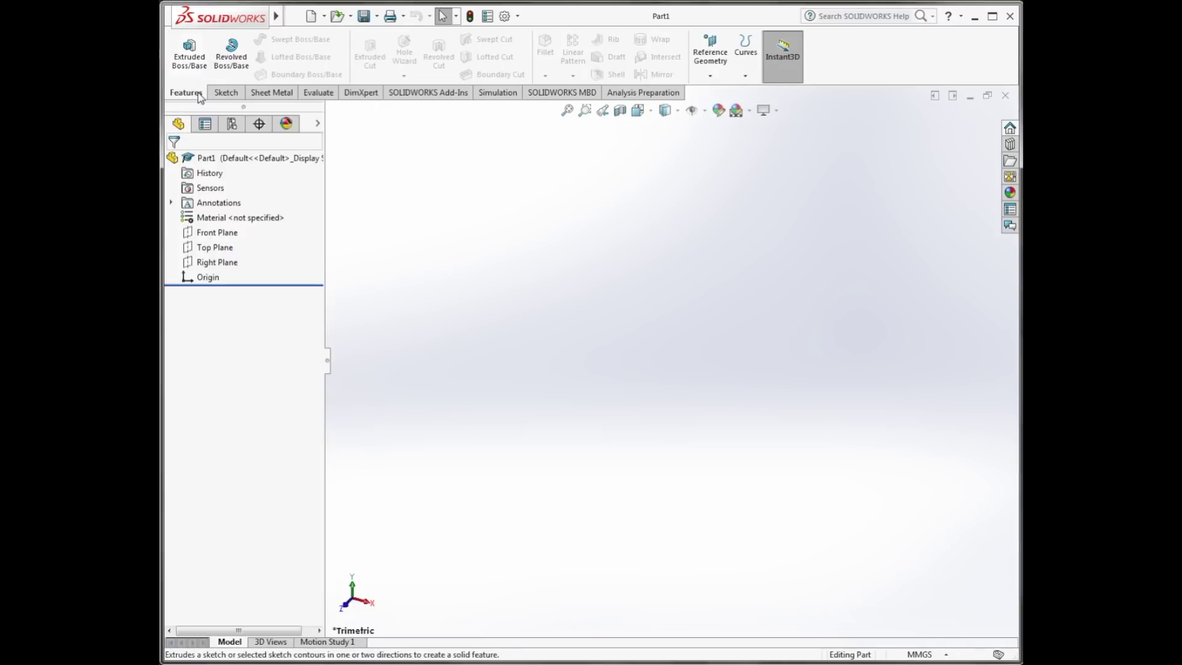
Return to the Features tab and close the Resources pane to clear the modelling area
click(226, 93)
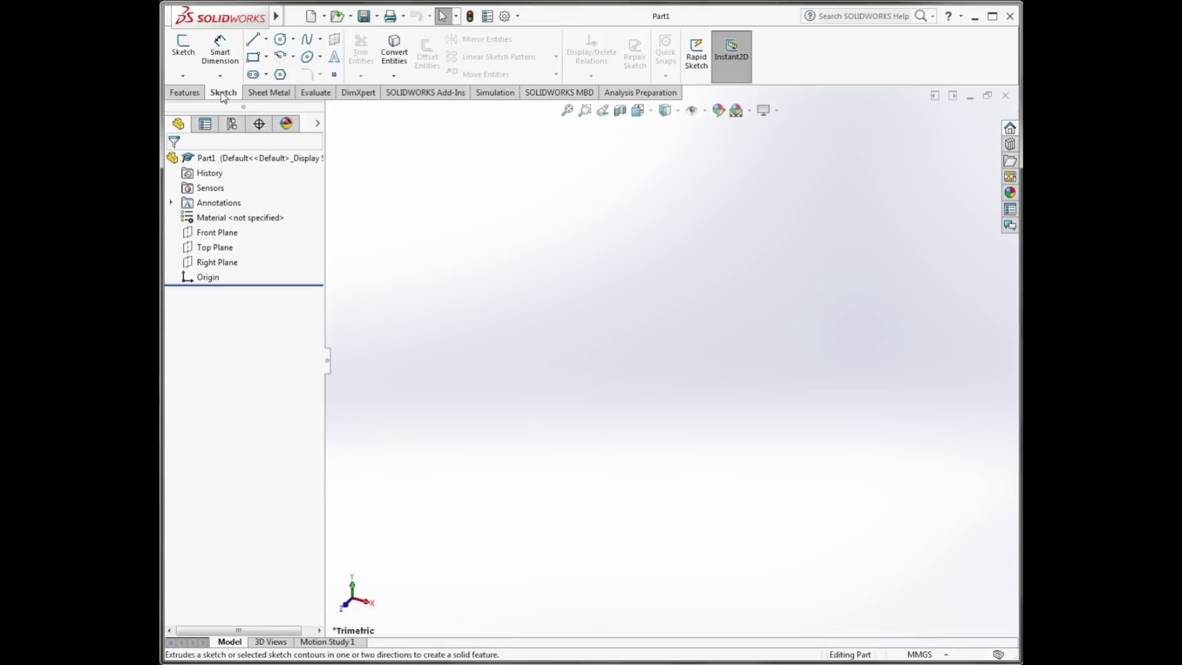
click(191, 94)
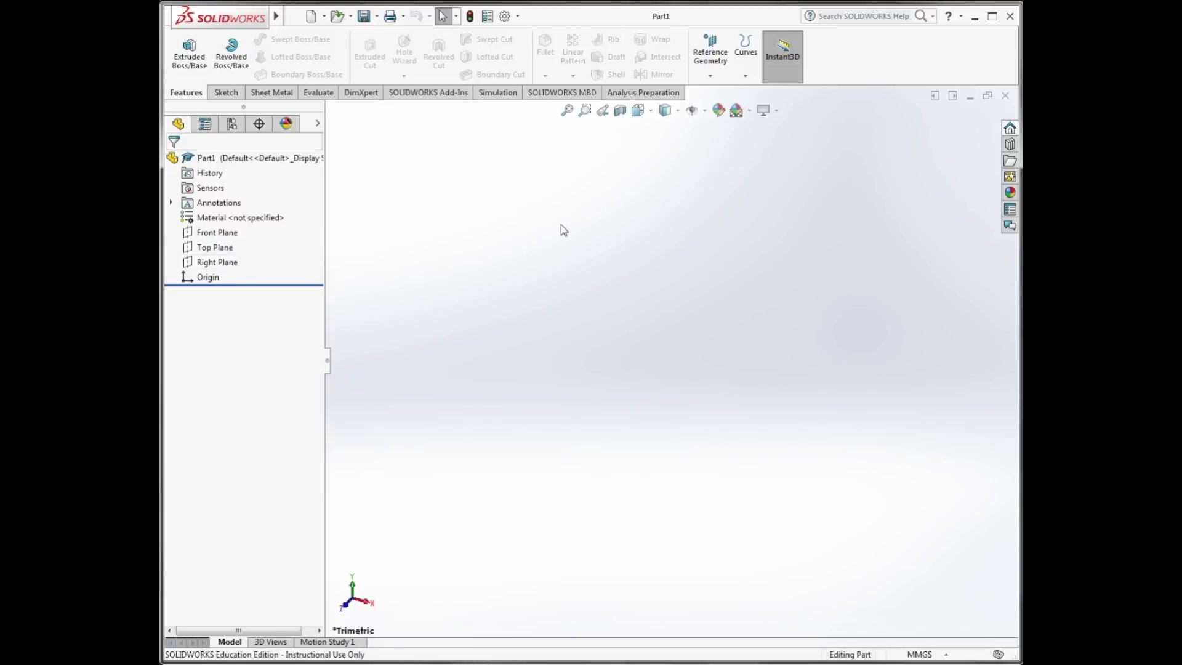
click(1010, 128)
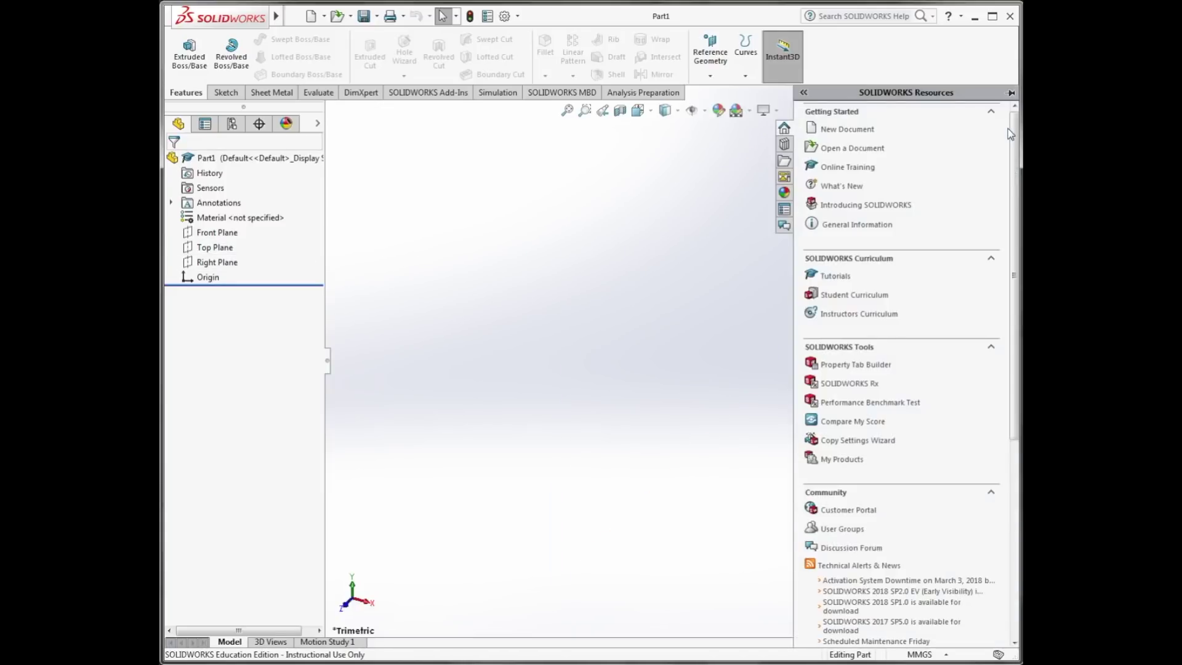
click(594, 293)
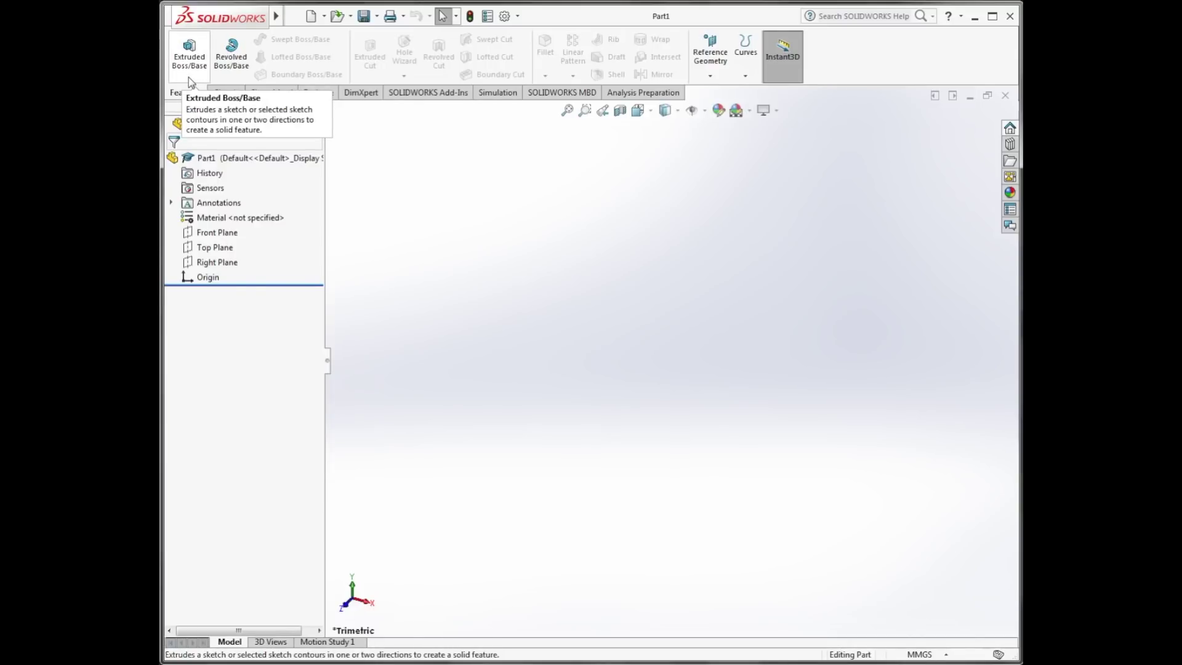
Start an Extruded Boss/Base and choose Top Plane for its sketch
click(190, 59)
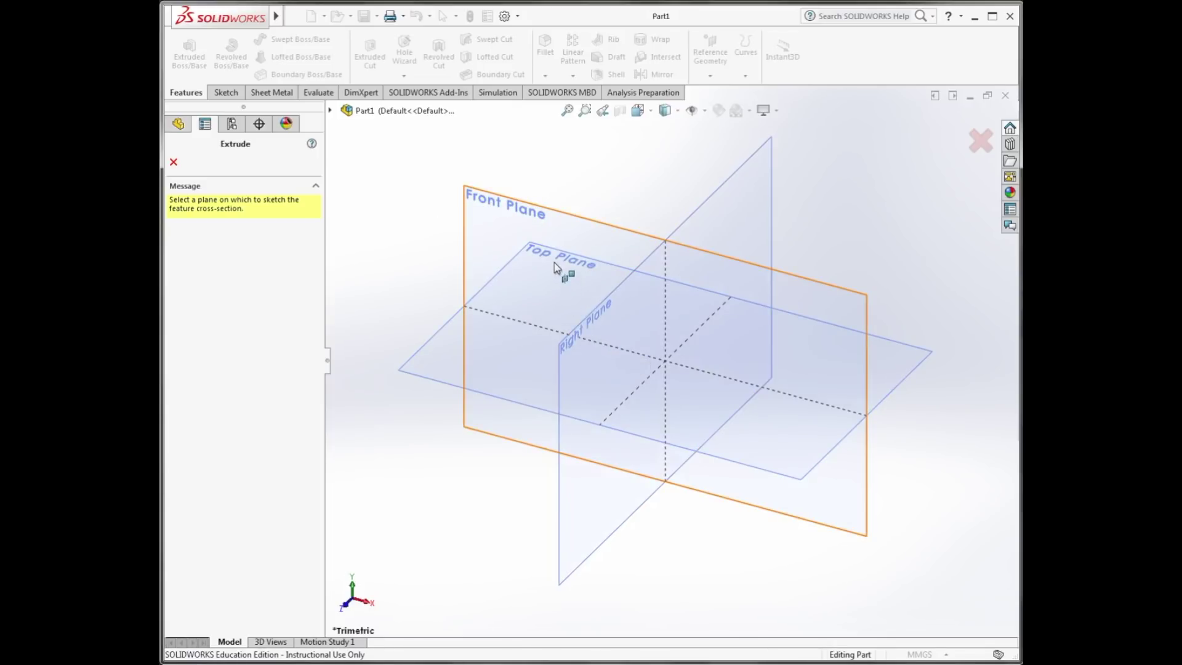
click(422, 357)
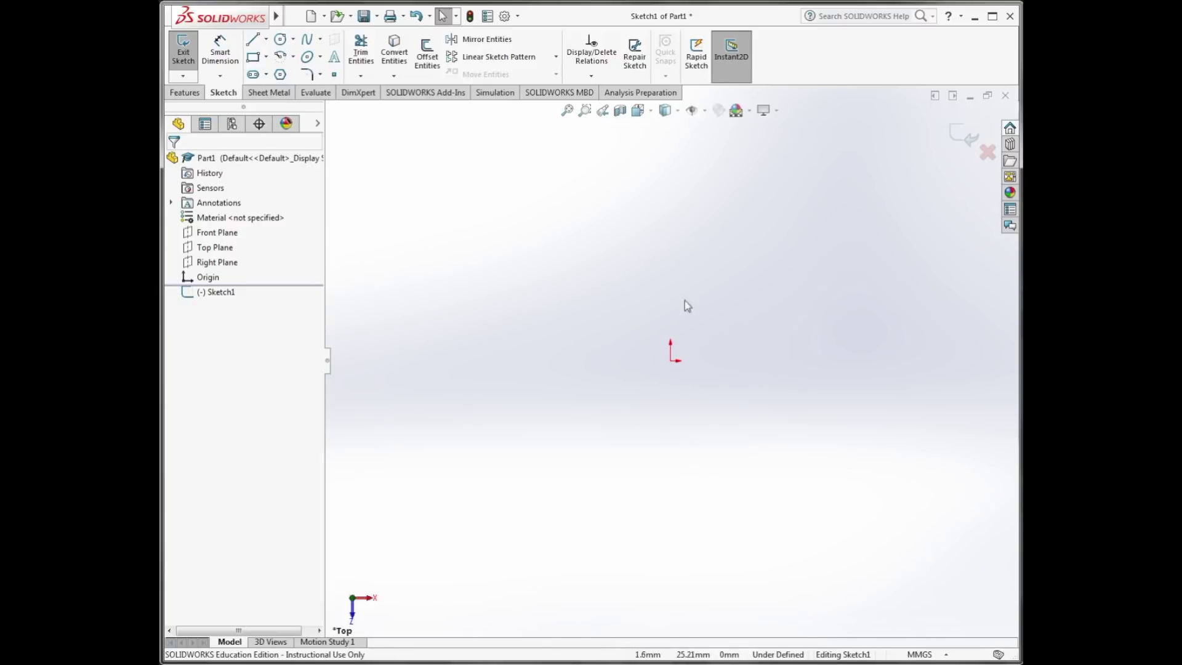
Draw a corner rectangle from the origin extending up and to the right
click(252, 58)
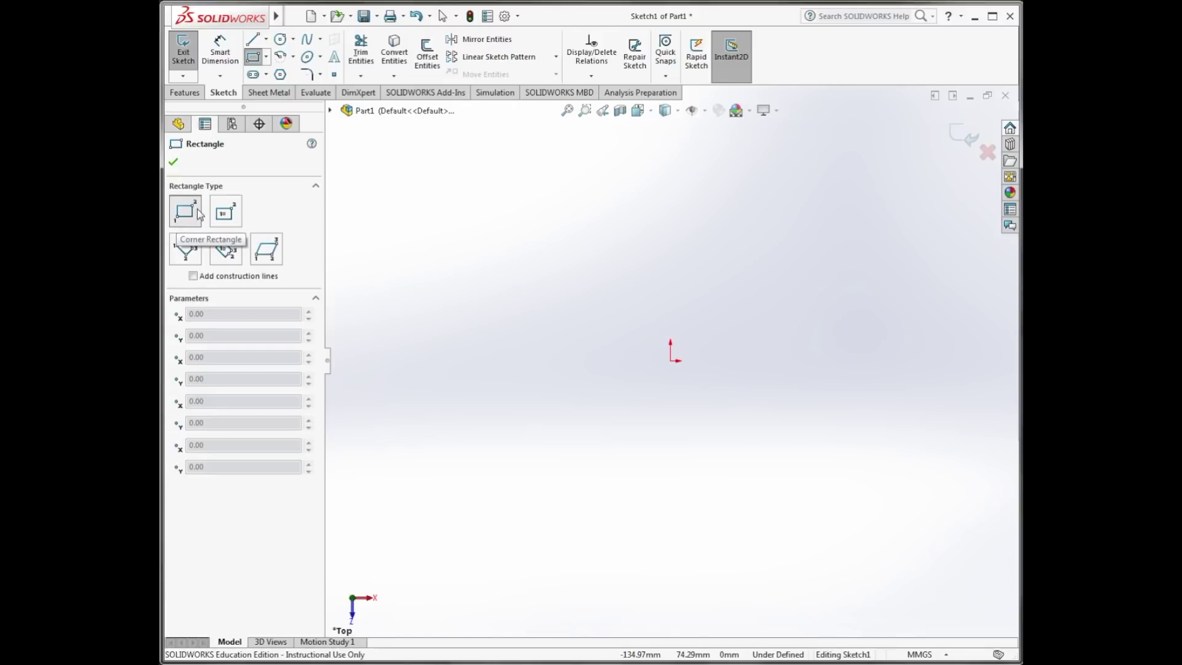
click(197, 213)
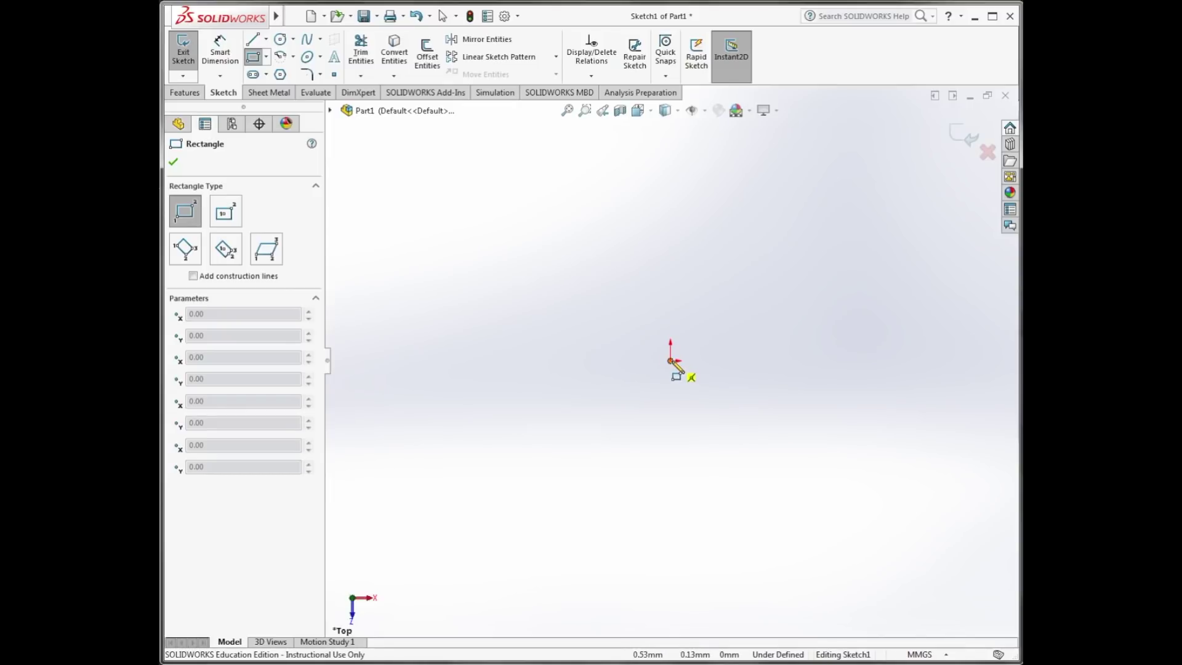
click(671, 361)
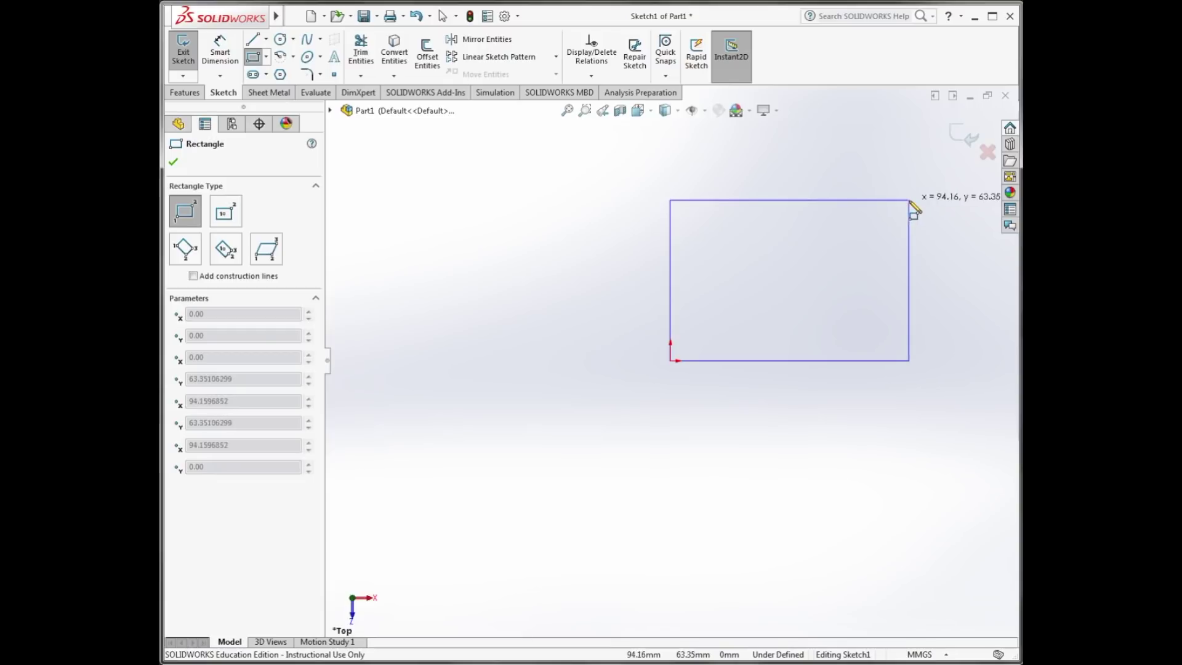
click(909, 200)
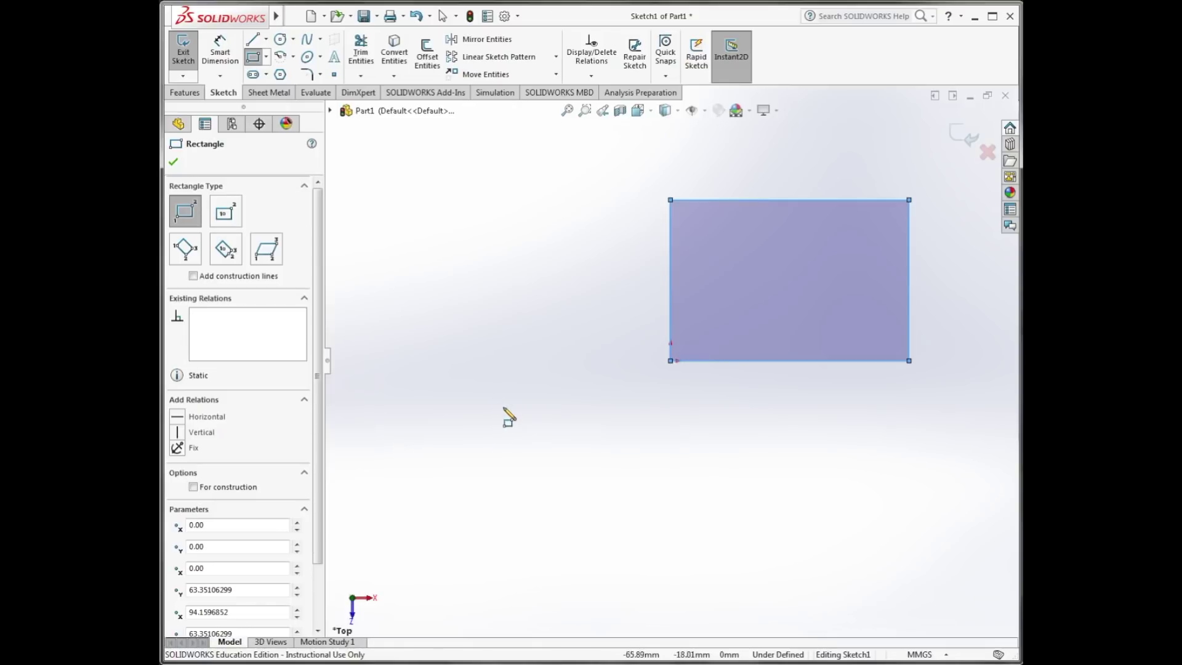
click(173, 163)
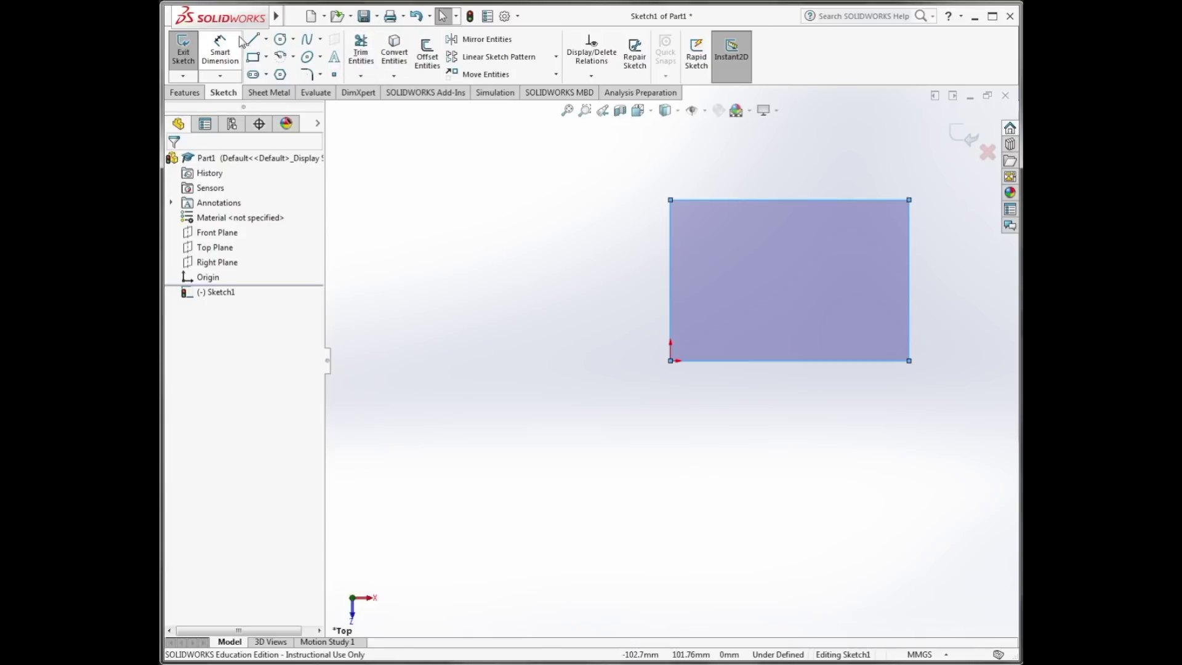
Dimension the rectangle's left edge to 50 and its top edge to 100
click(220, 55)
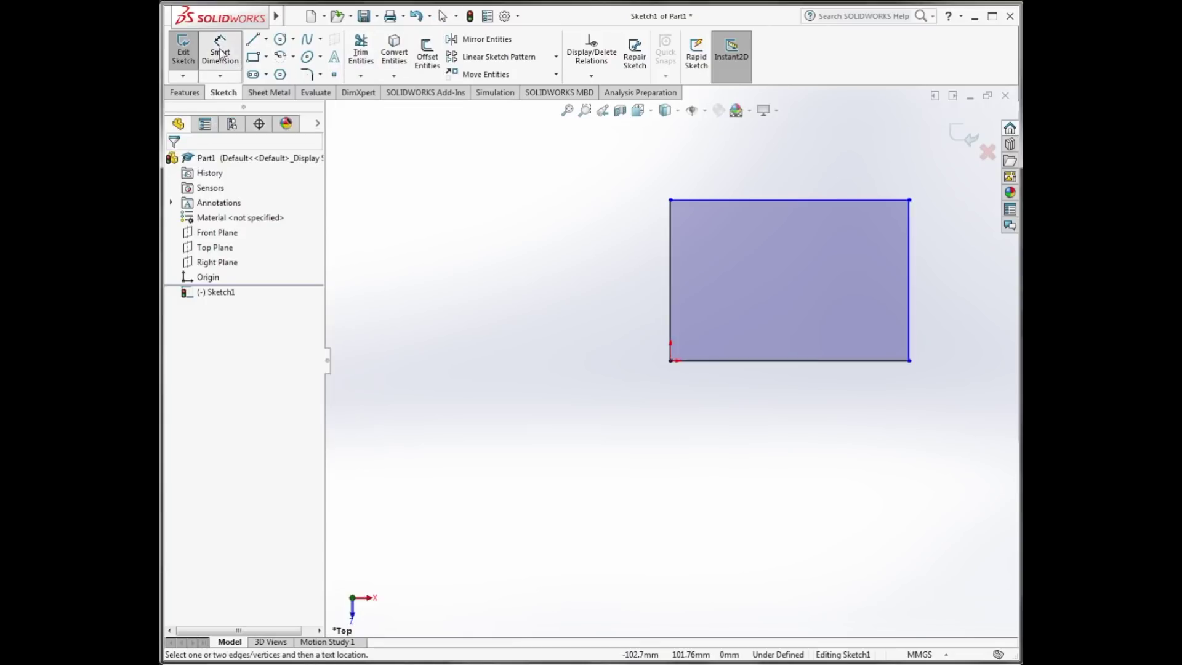
click(672, 264)
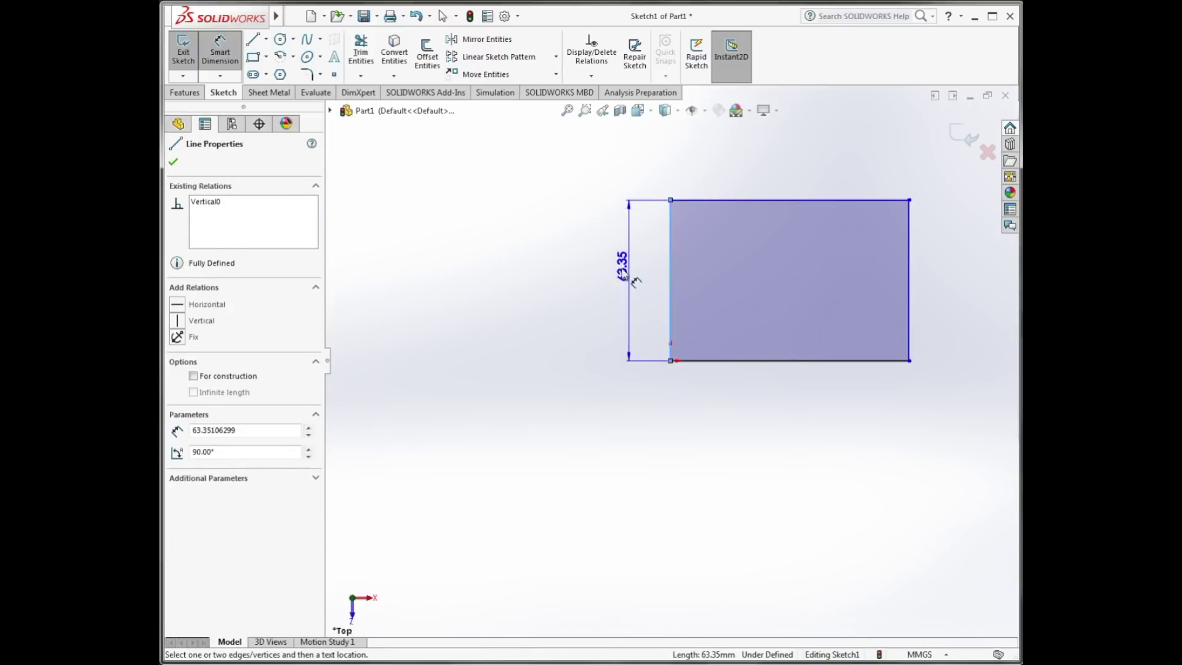
click(606, 271)
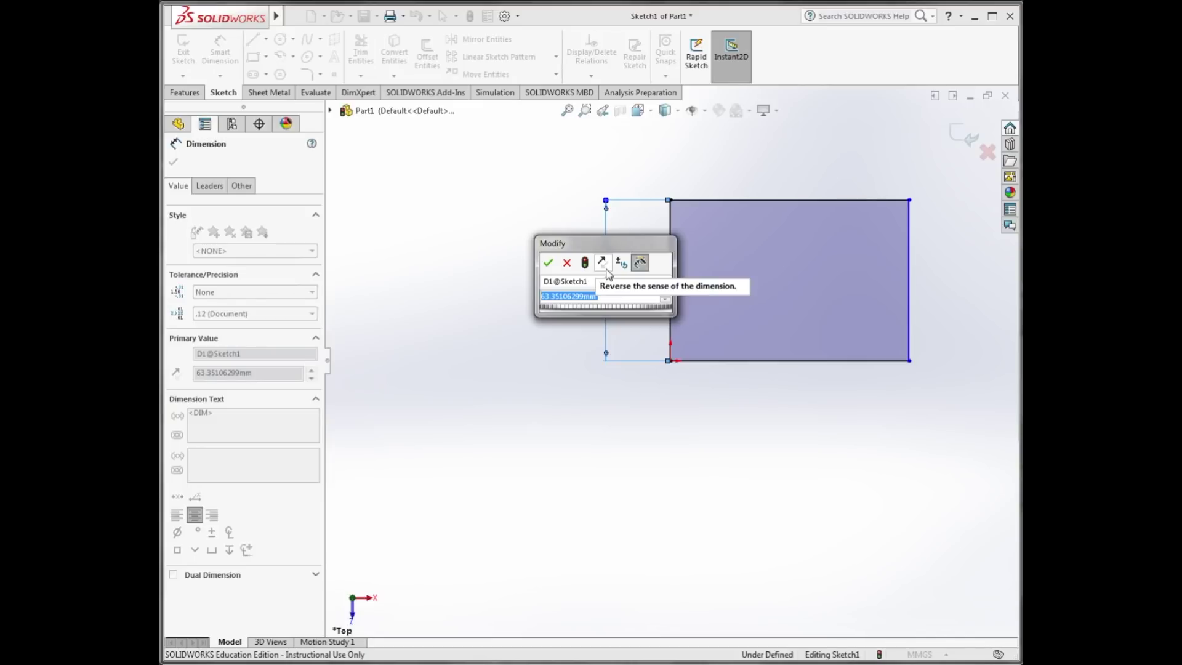
text(50)
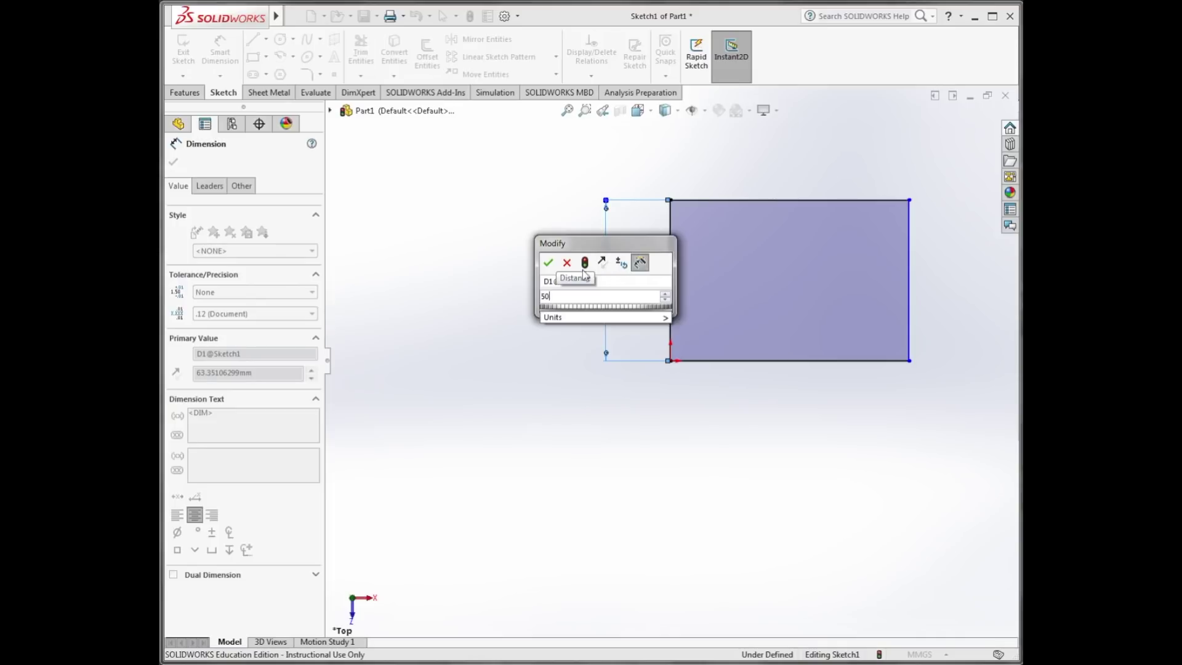
click(548, 263)
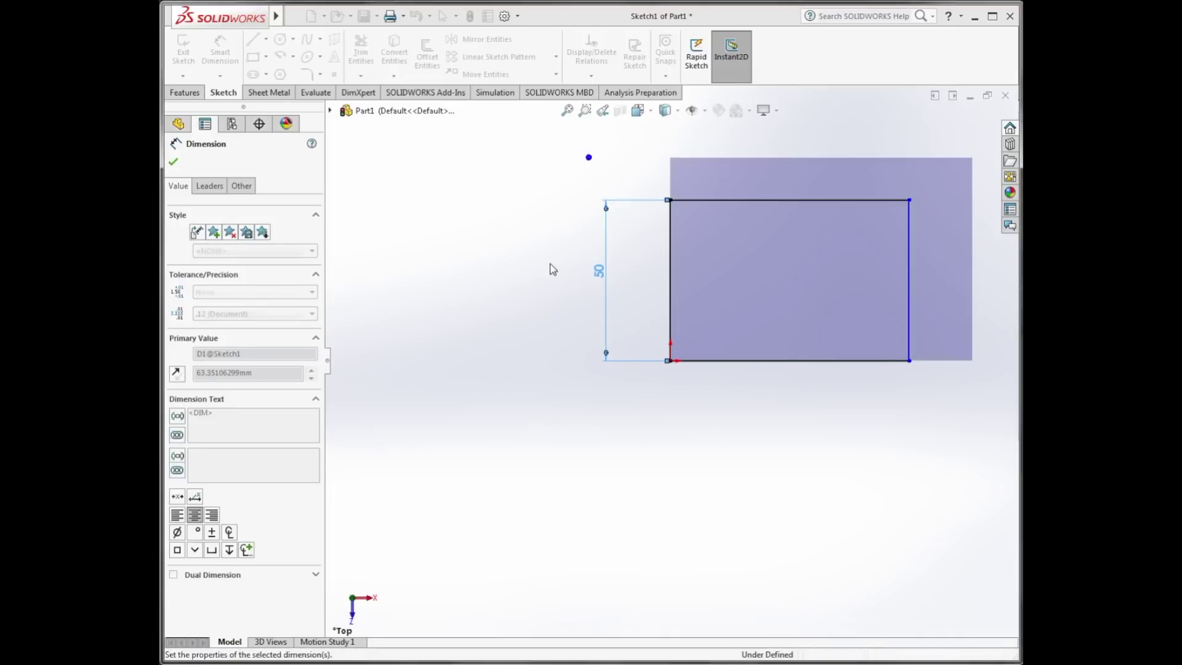
click(762, 201)
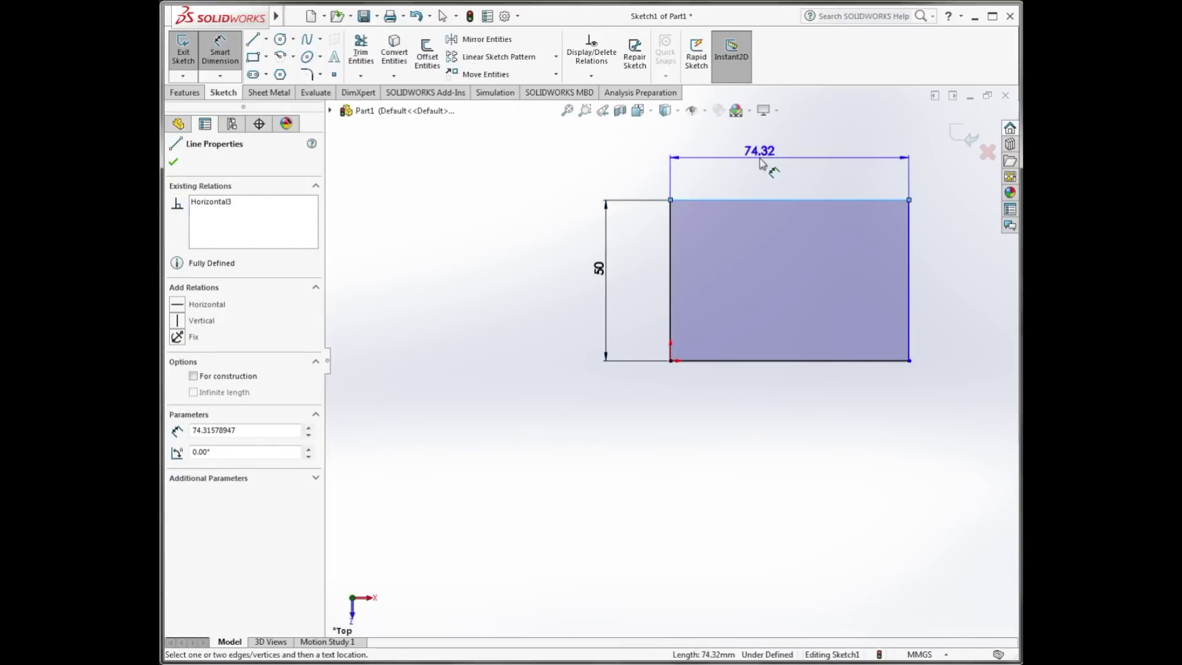
click(762, 162)
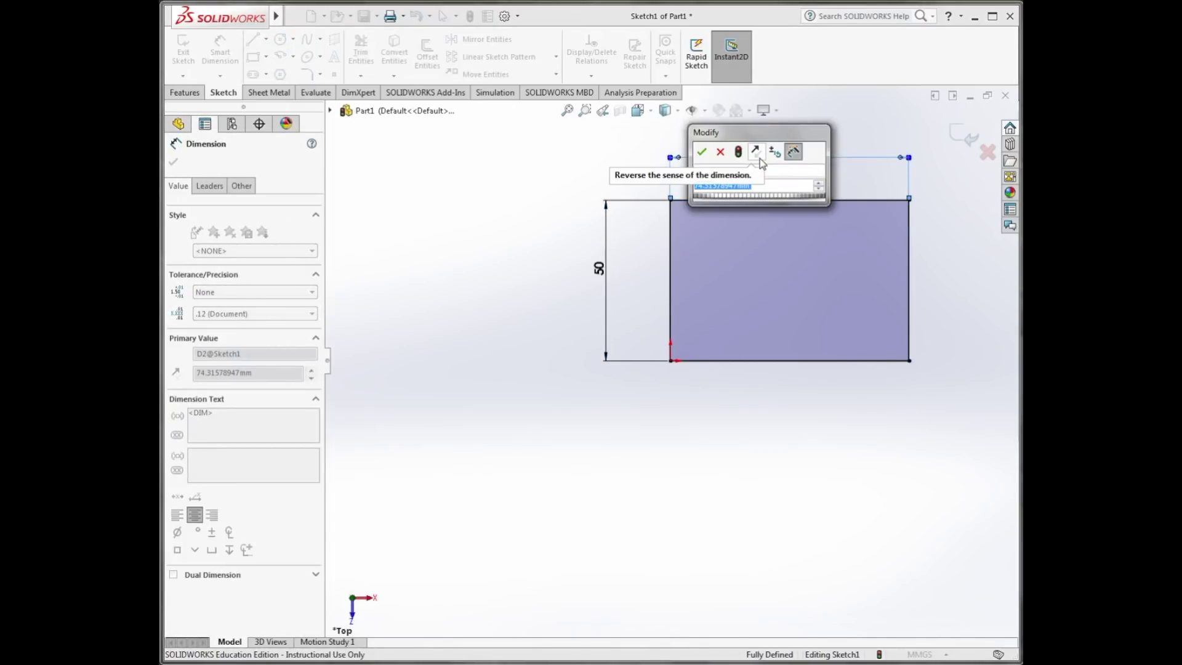
text(100)
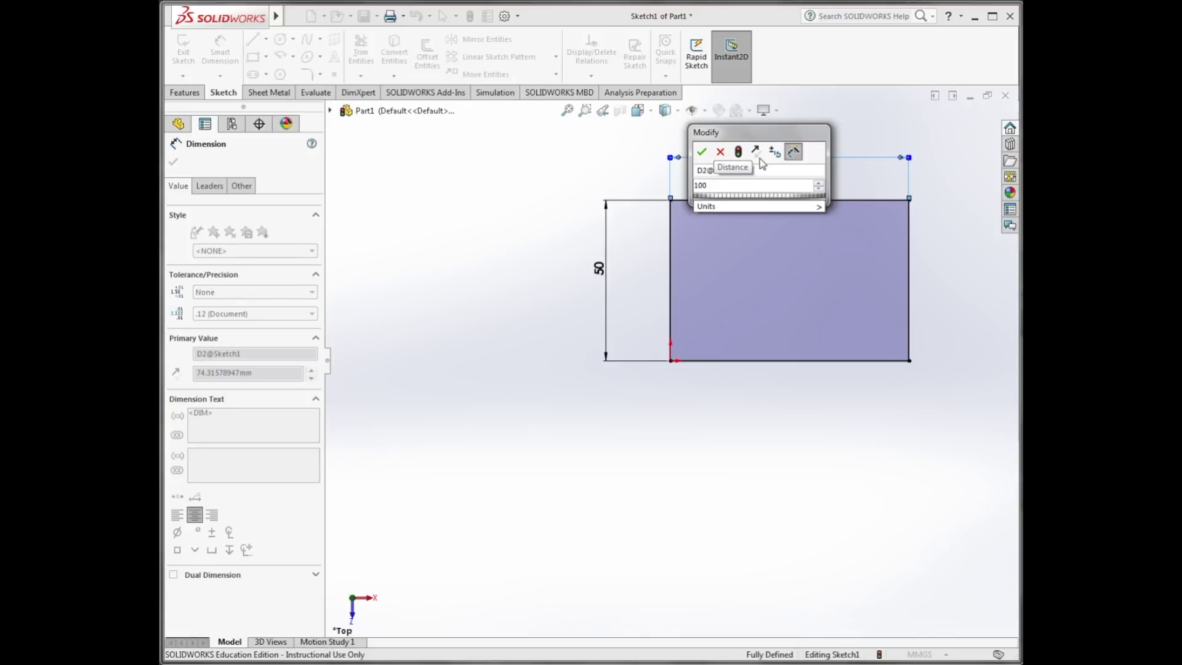
click(701, 152)
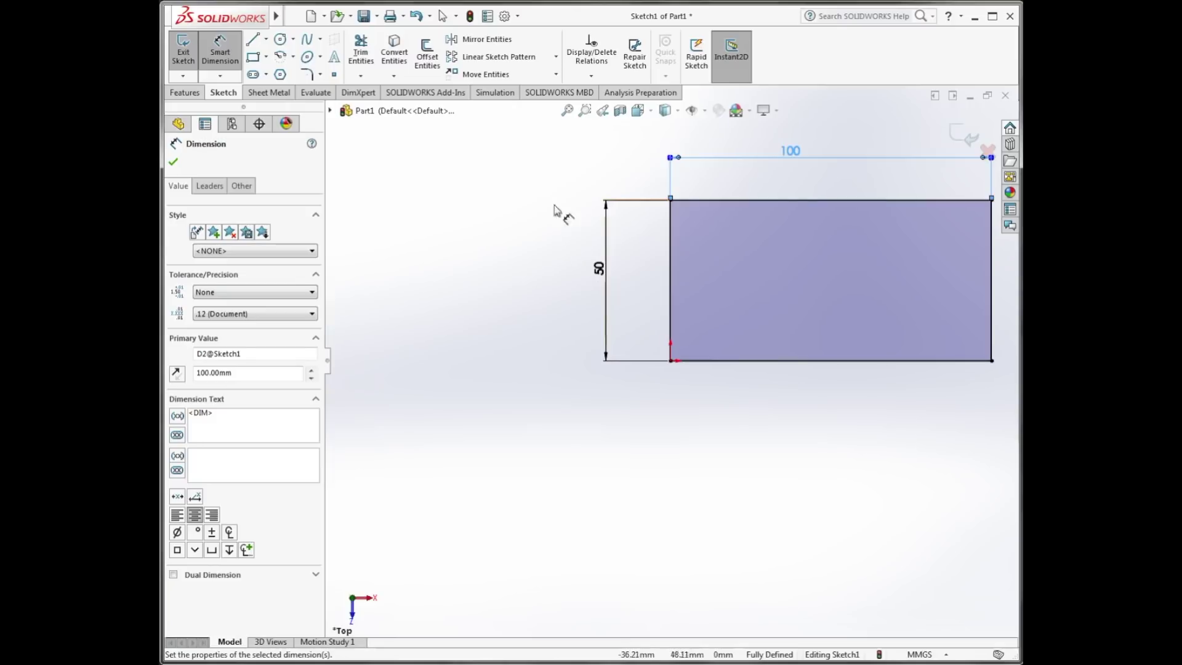
Zoom to fit the fully defined sketch, then check front and top views
click(566, 112)
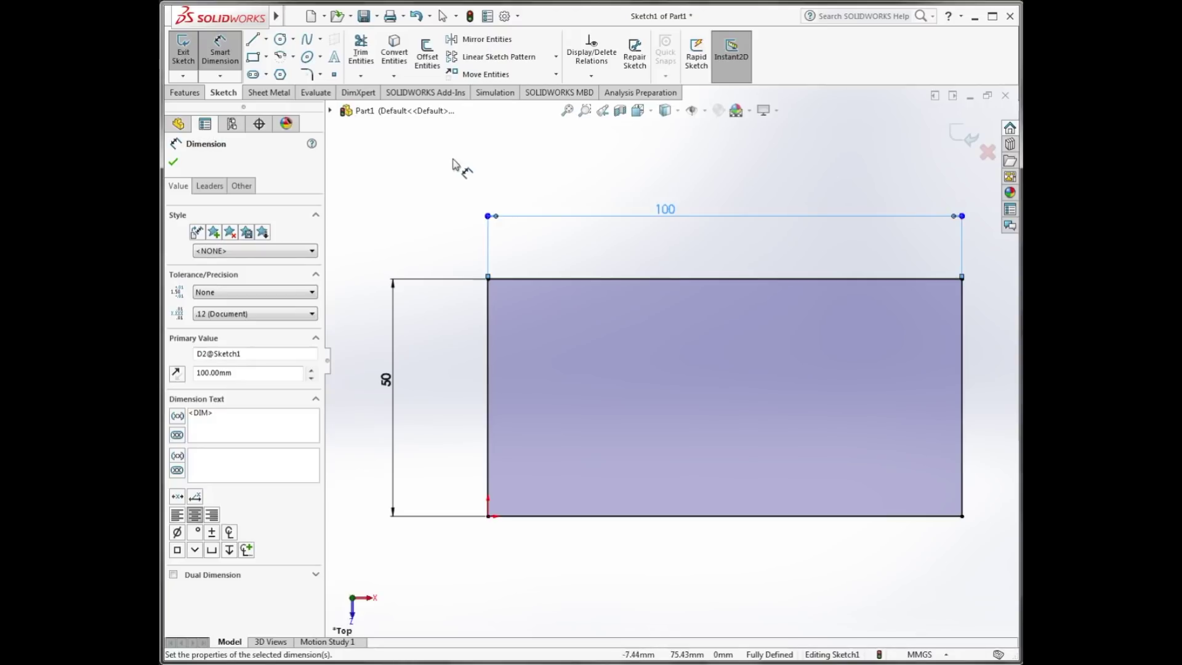
click(174, 164)
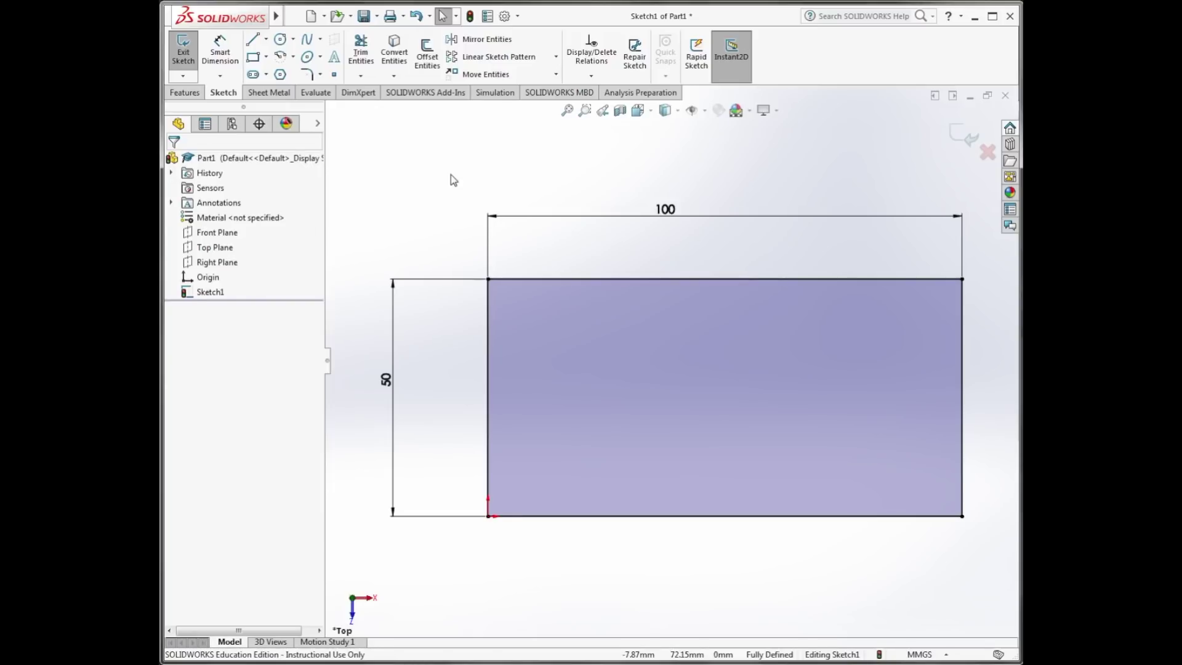
key(ctrl+1)
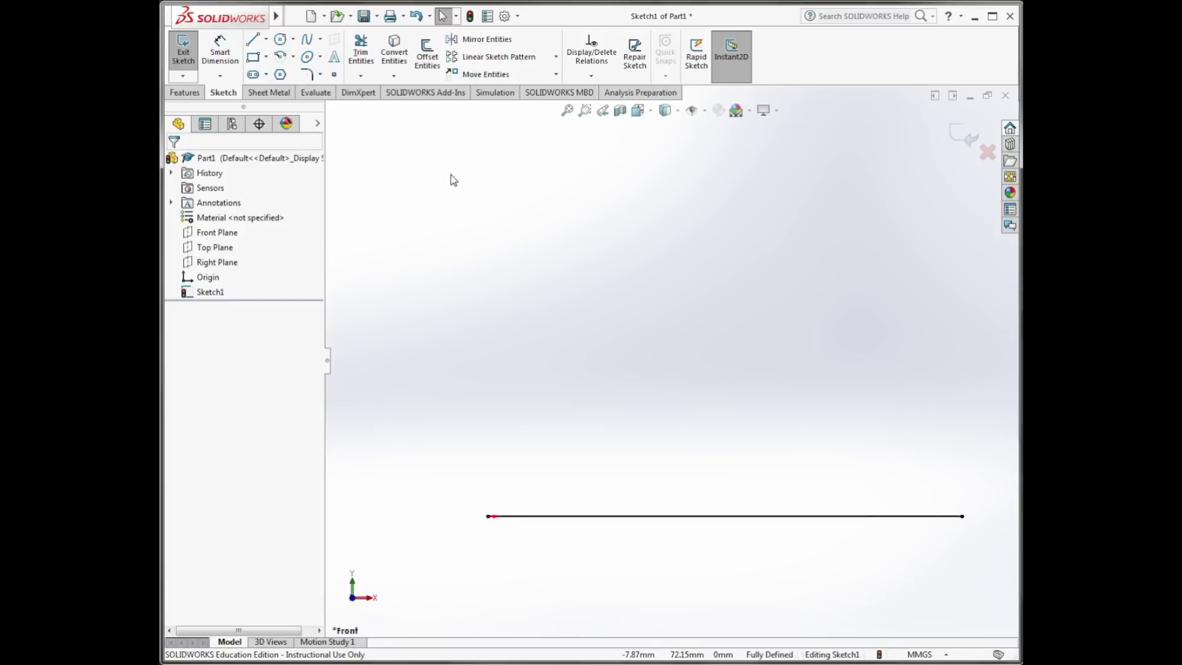
key(ctrl+5)
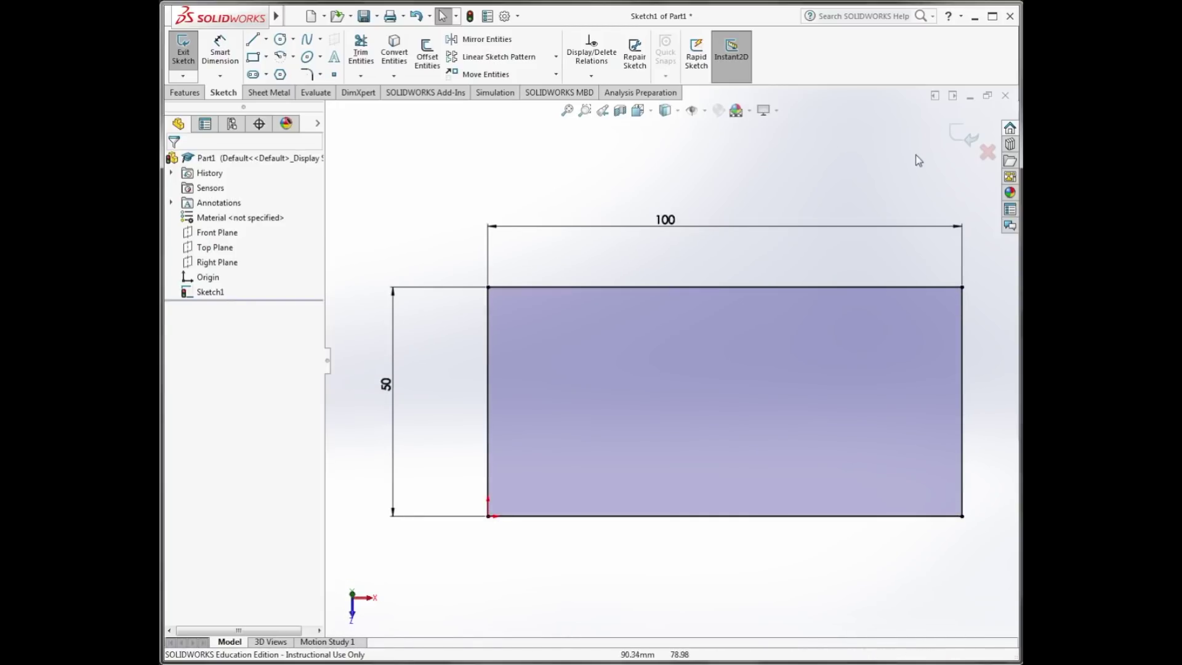
Extrude the rectangle as Boss-Extrude1 to a 50 mm blind depth
click(958, 136)
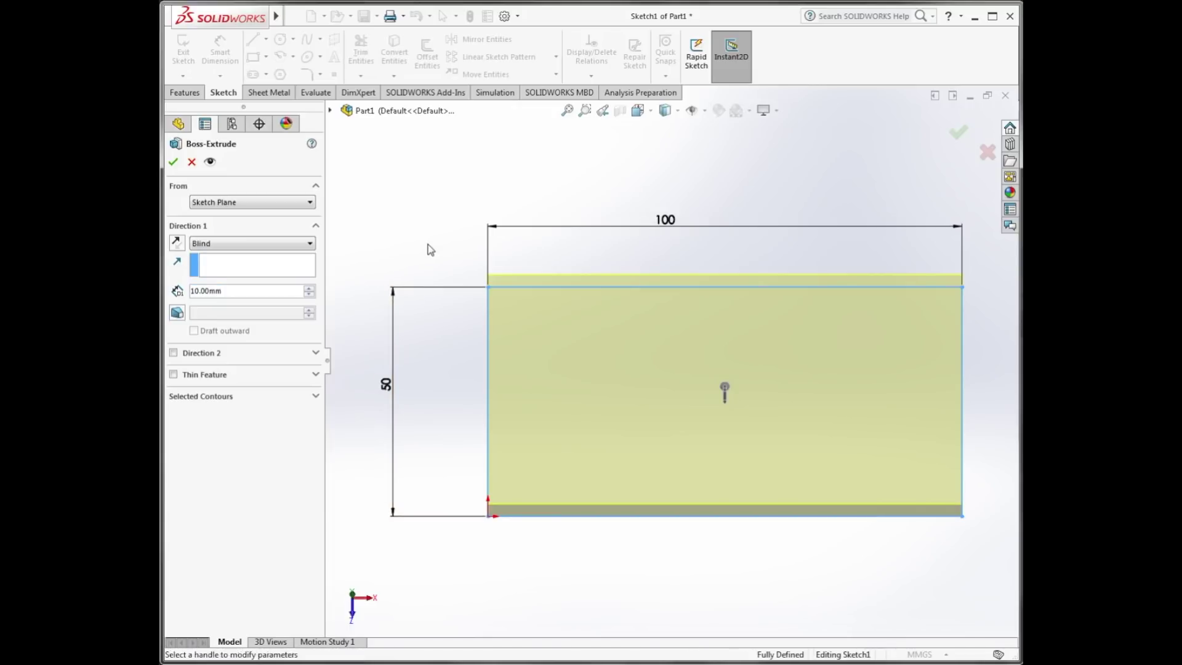
key(ctrl+1)
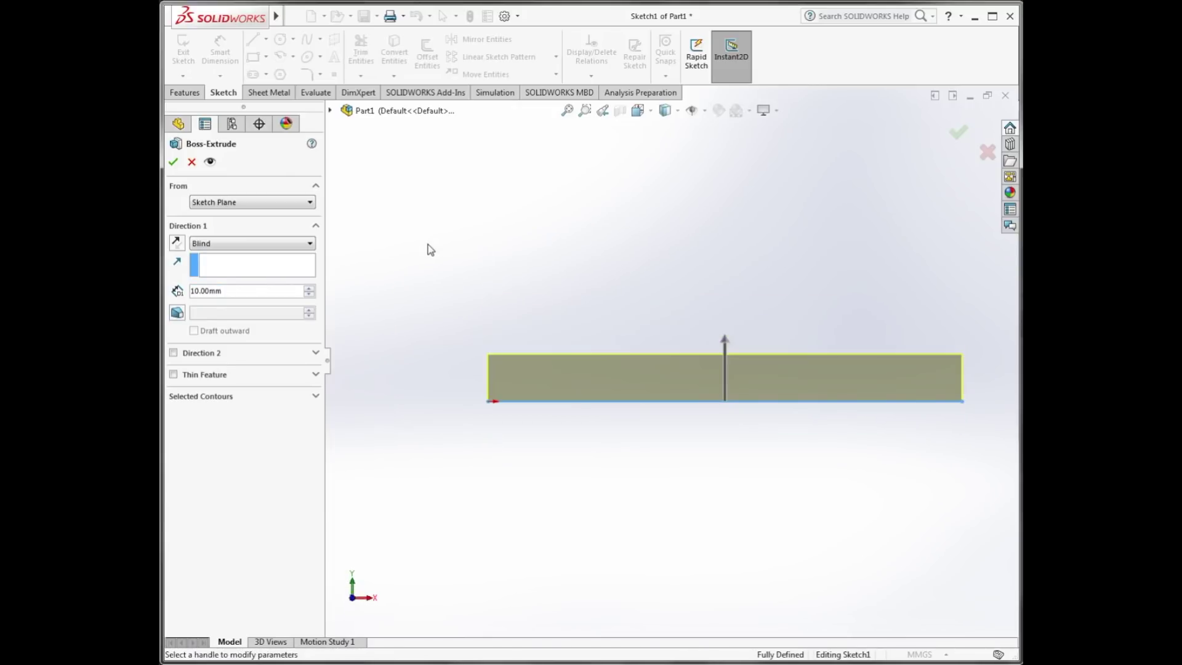
click(726, 344)
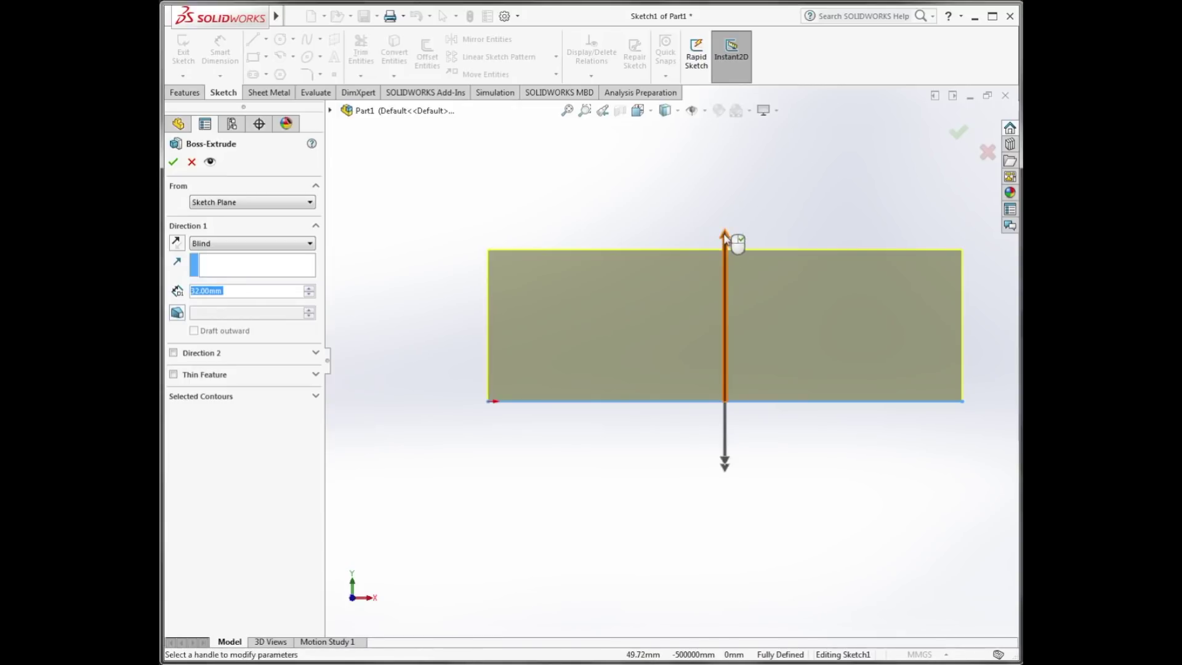
click(733, 282)
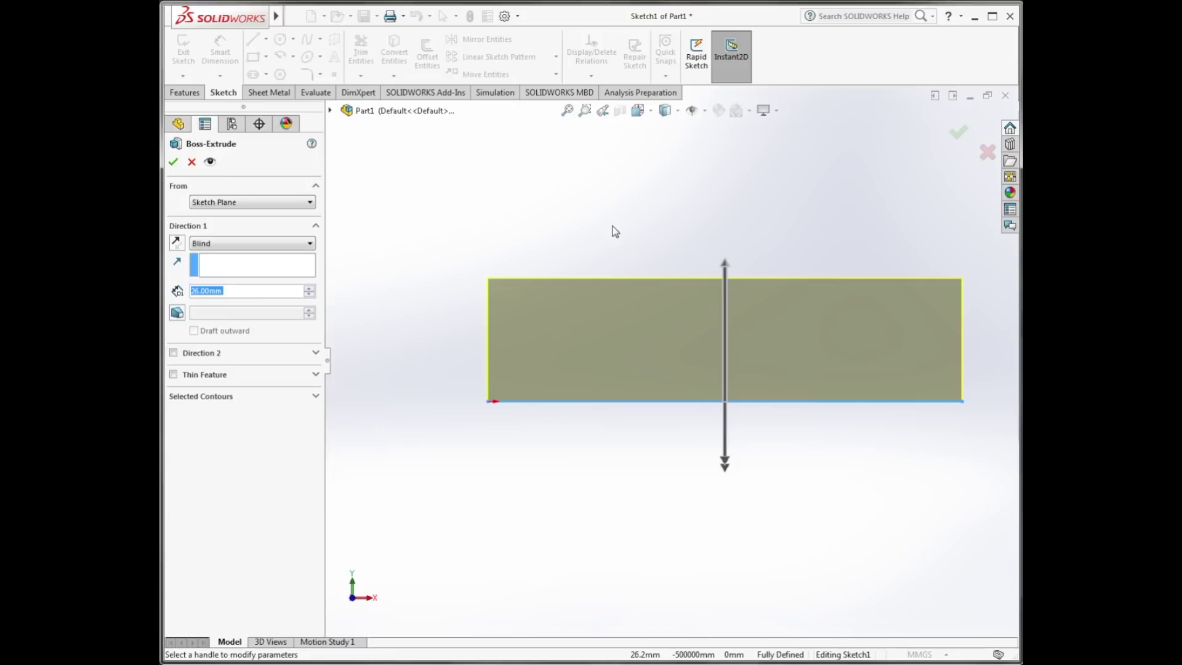
text(5)
key(Return)
text(2)
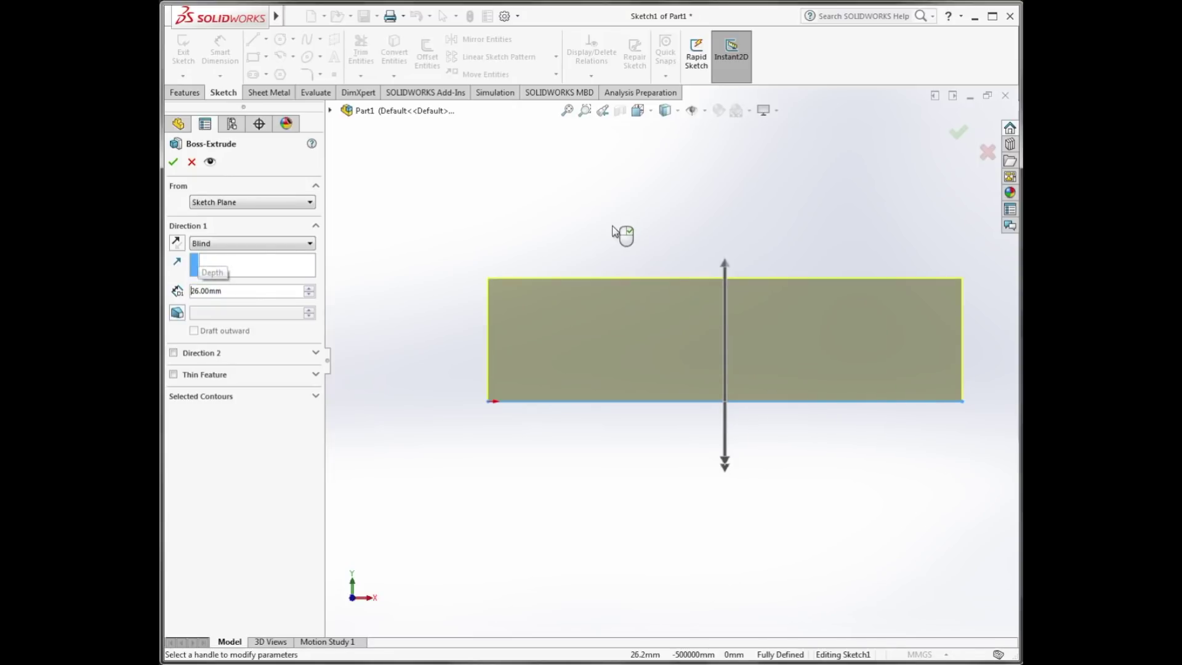
click(254, 291)
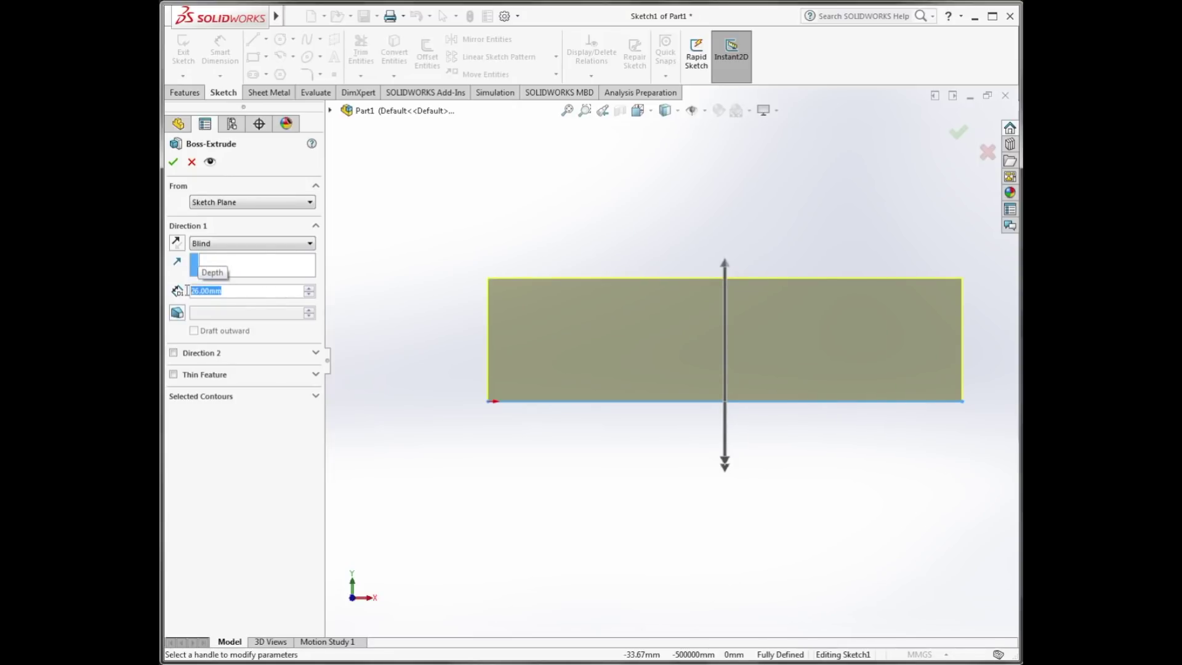
text(50)
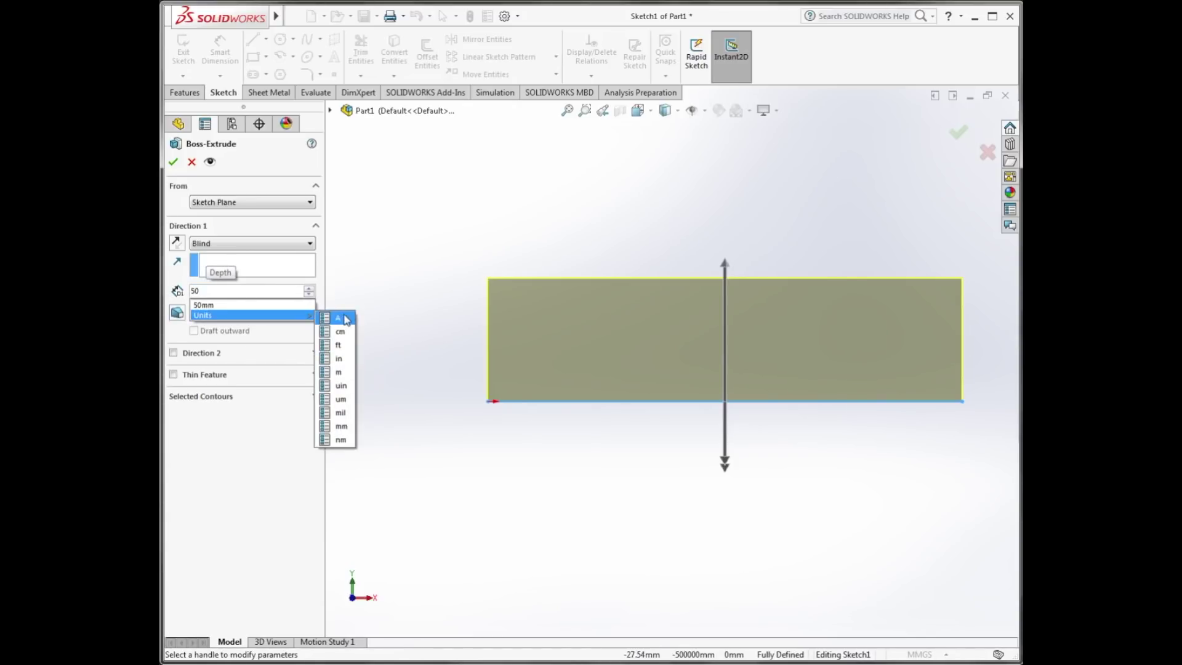
click(341, 426)
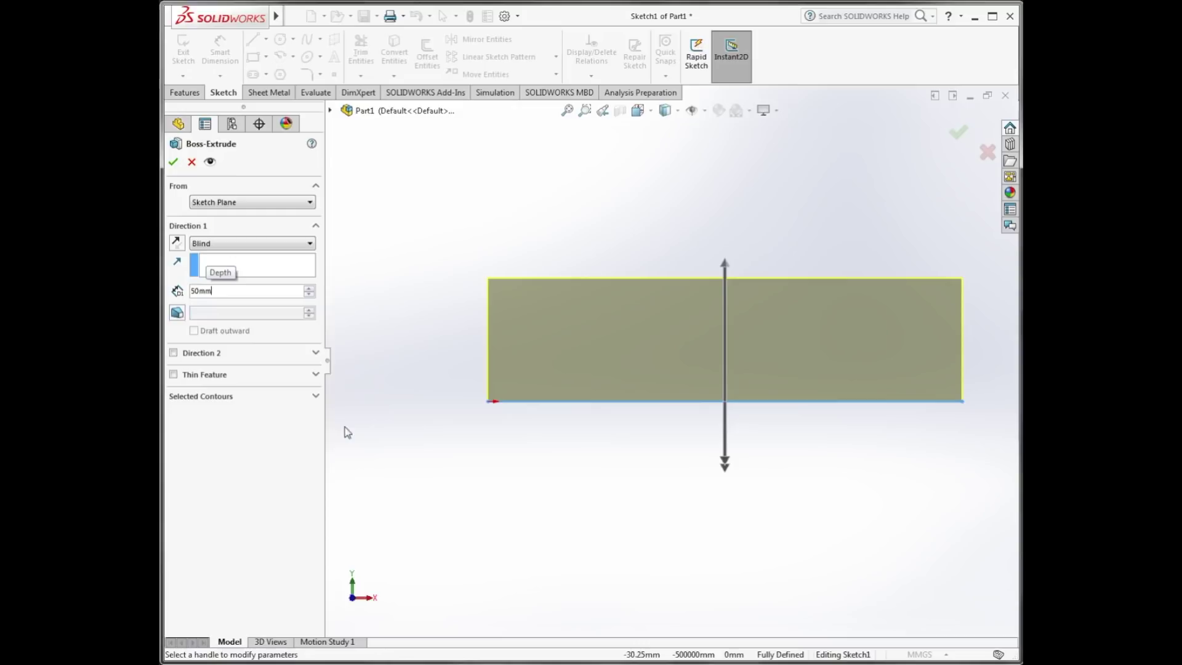
click(173, 162)
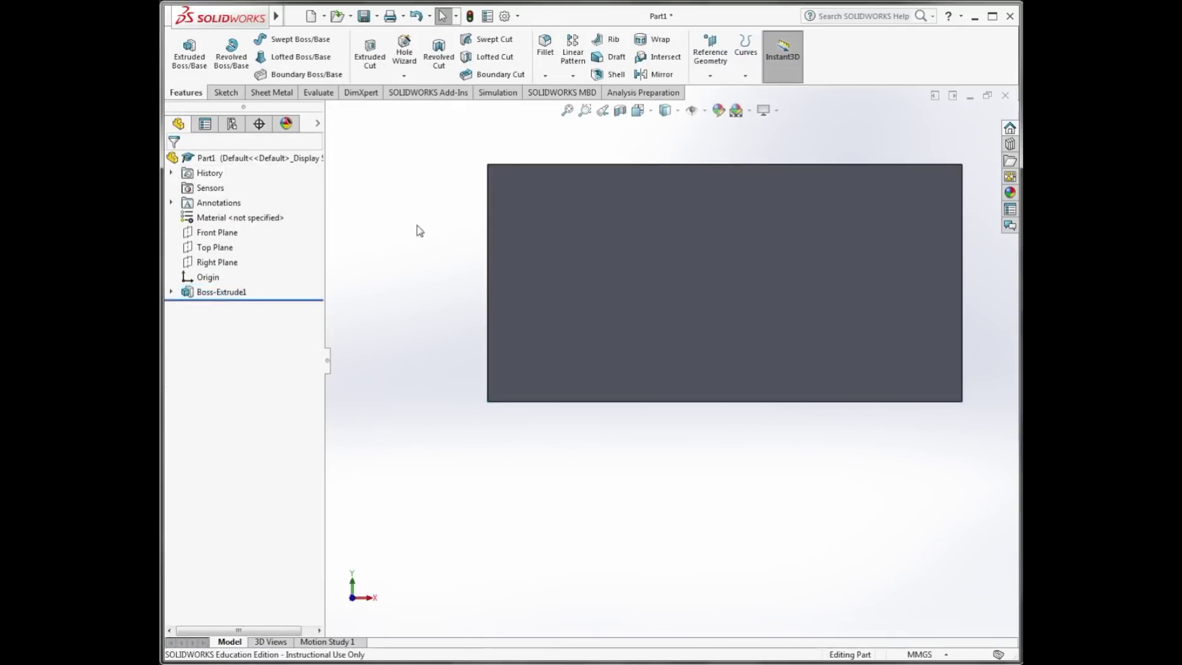
Rotate the 100×50×50 mm block and set the view to Isometric
key(ctrl+7)
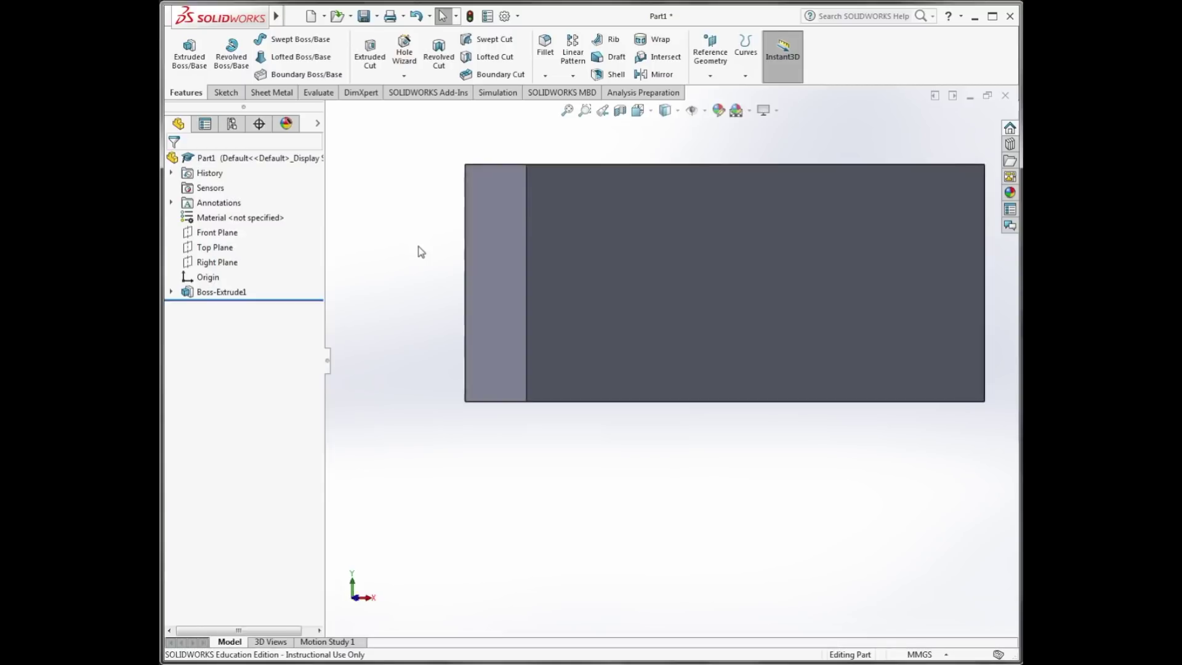
key(Left)
key(Left)
key(Left)
key(Left)
key(Left)
key(Left)
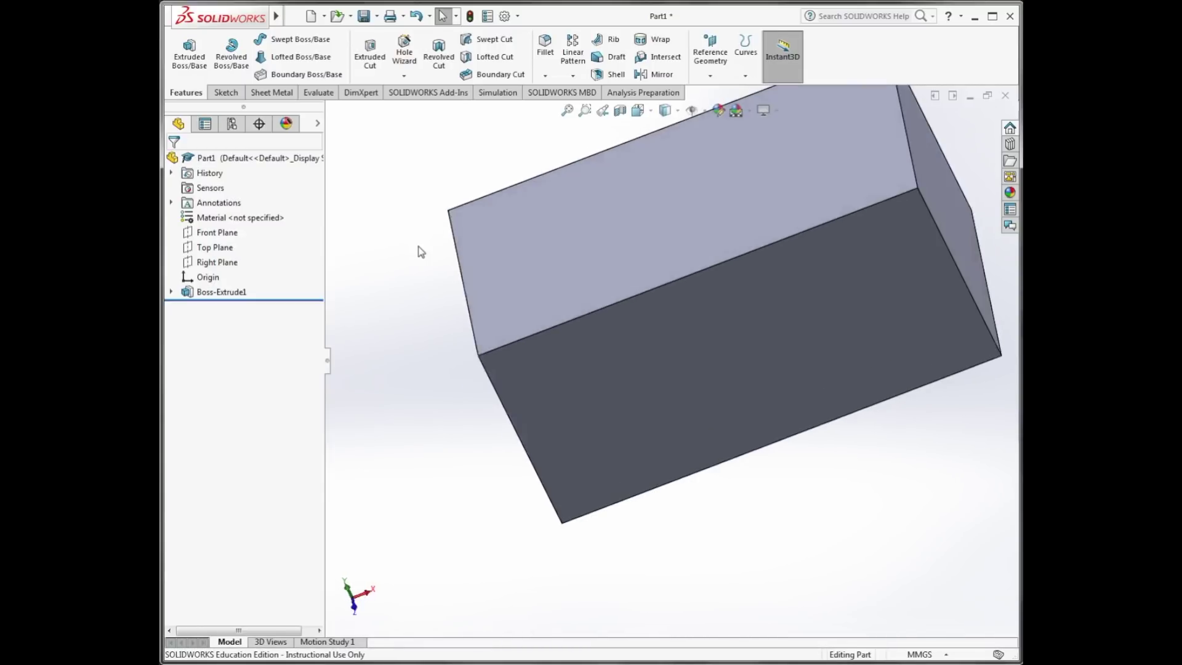
key(Left)
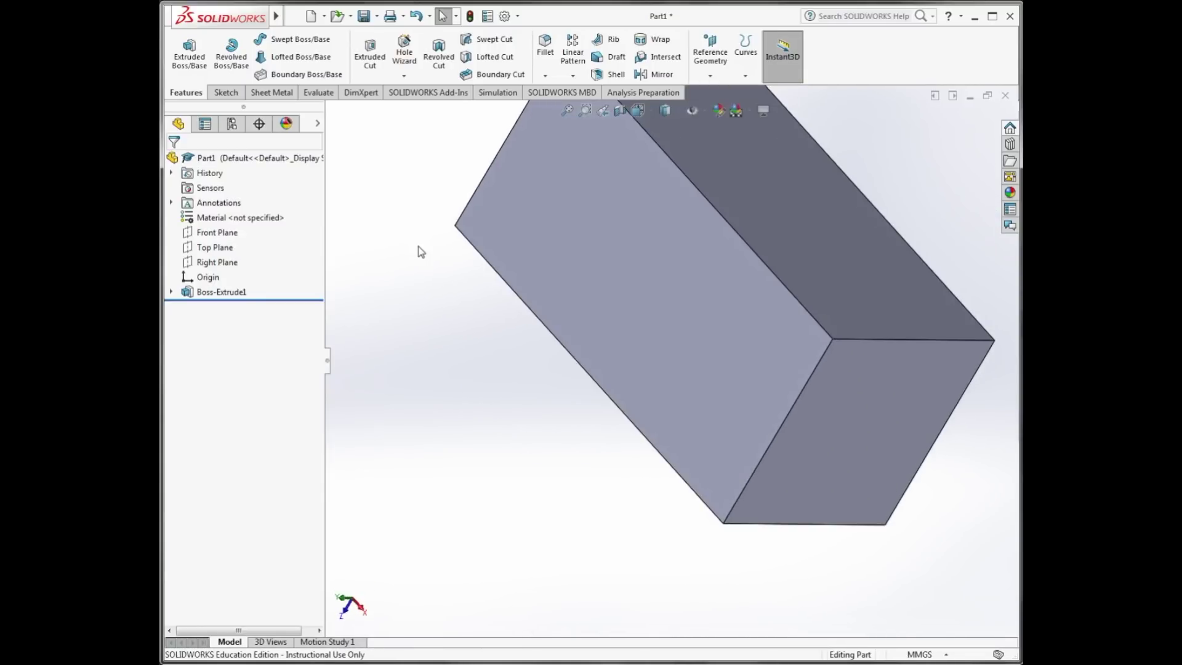
key(space)
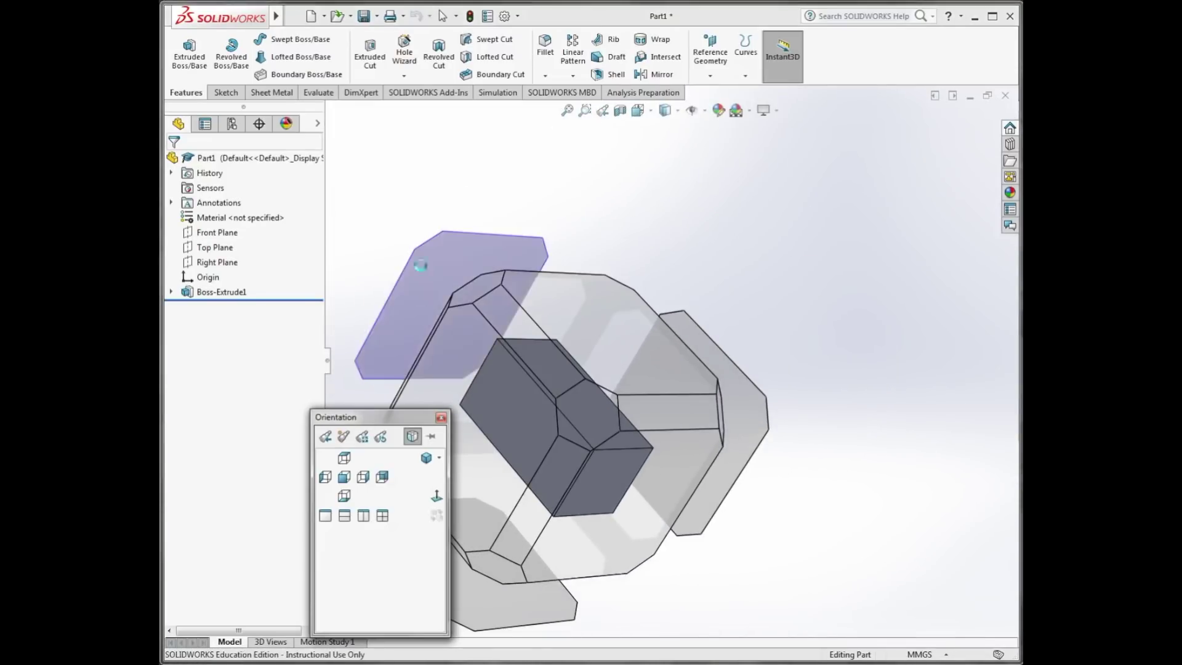
click(425, 459)
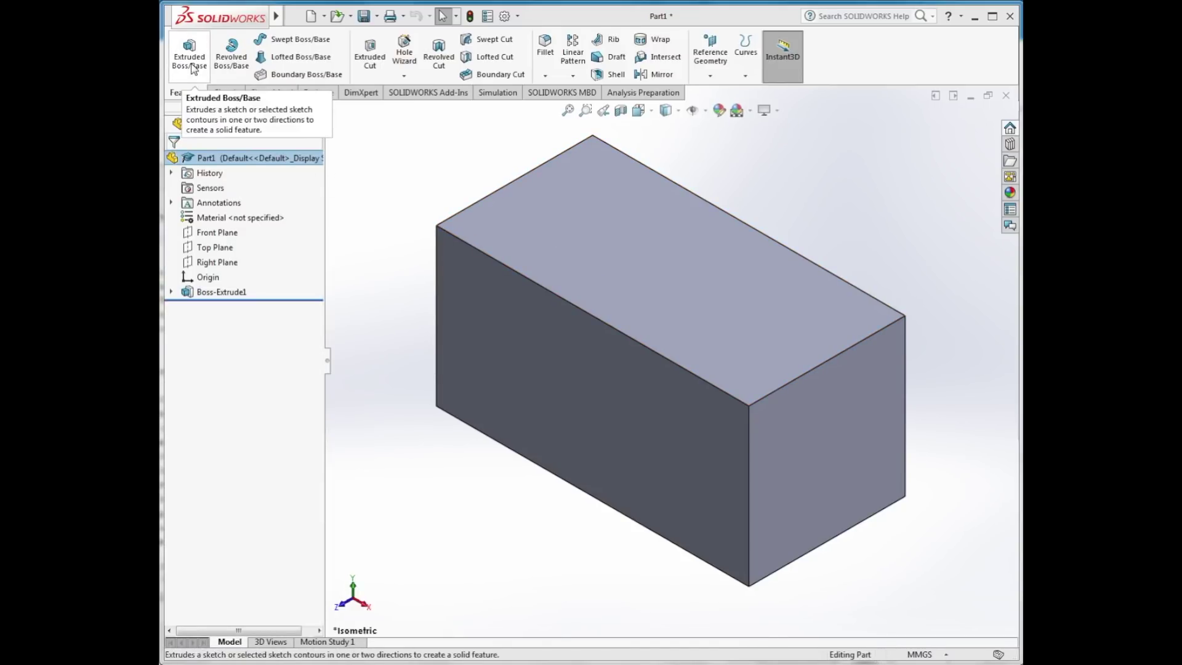
Start a second Extruded Boss/Base feature
click(191, 59)
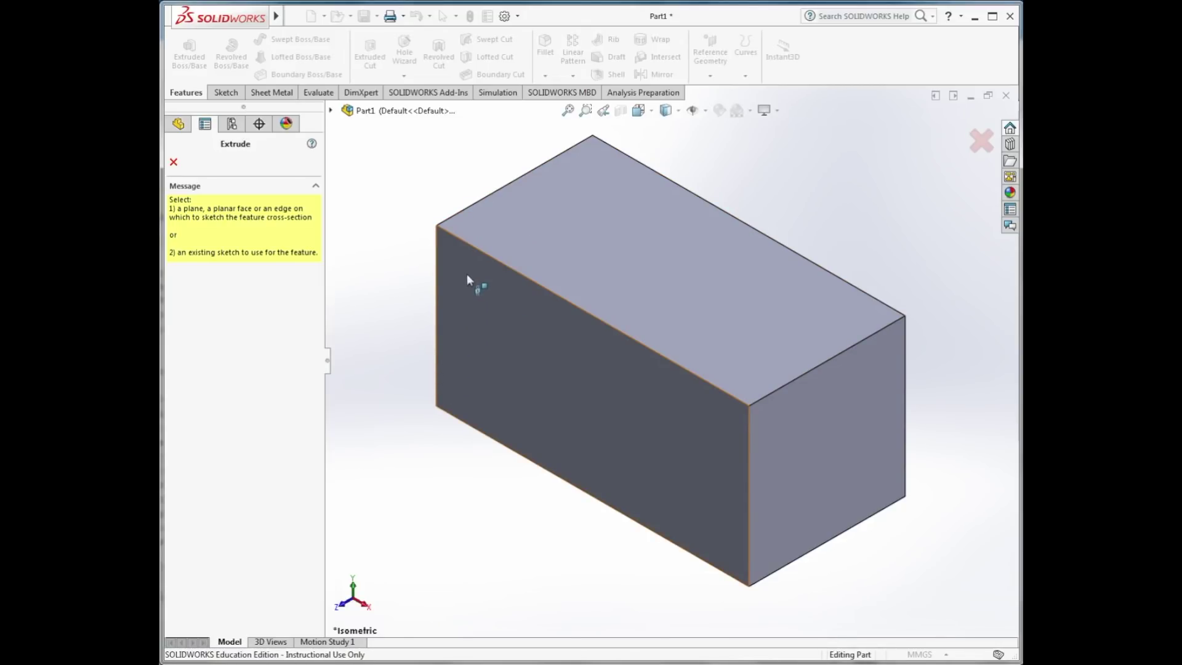
Start Sketch4 on the block's top face and view it Normal To
click(606, 242)
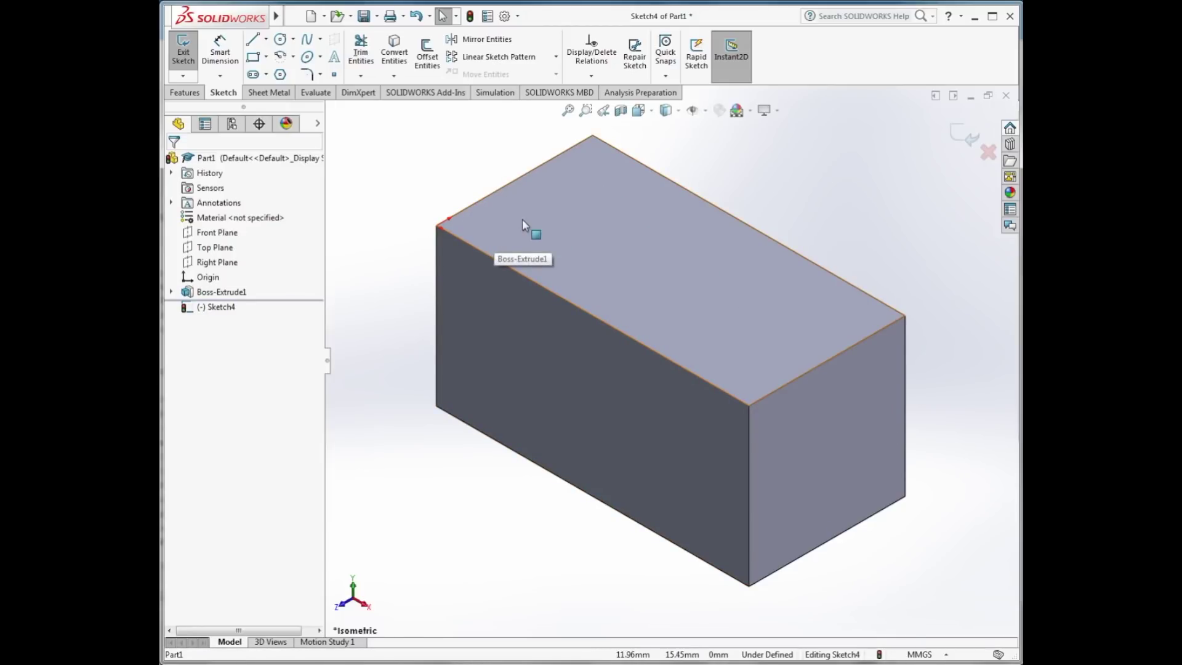
key(Up)
key(Up)
key(Up)
key(Up)
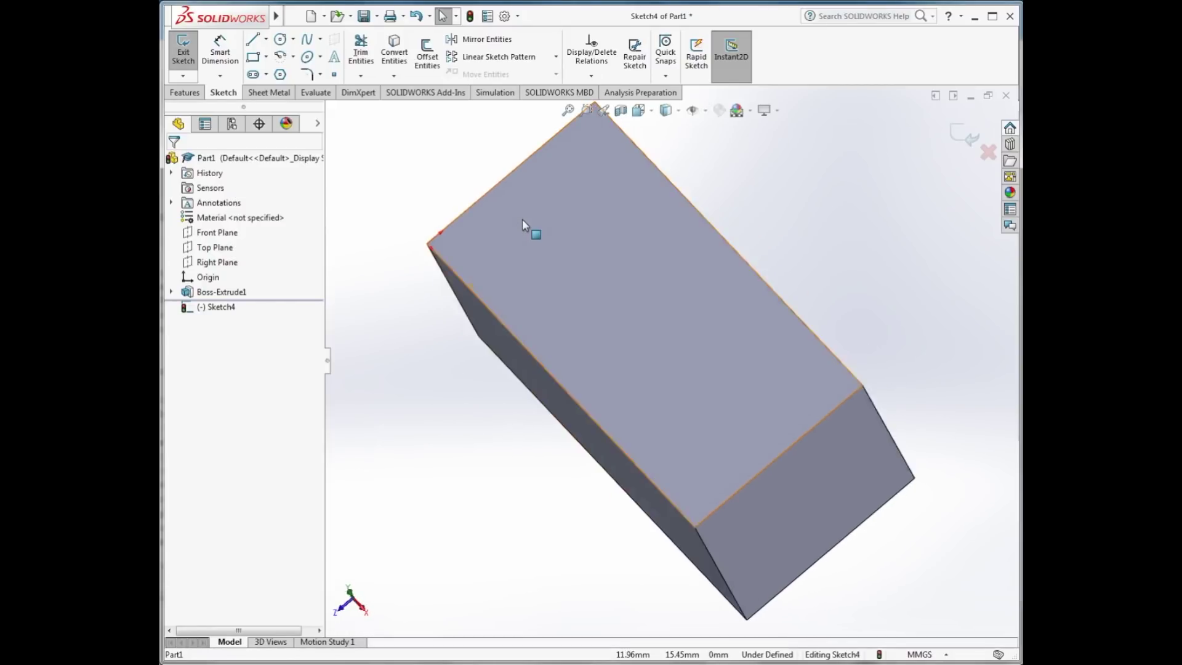
key(Up)
key(Up)
key(Up)
key(Up)
key(Up)
key(Up)
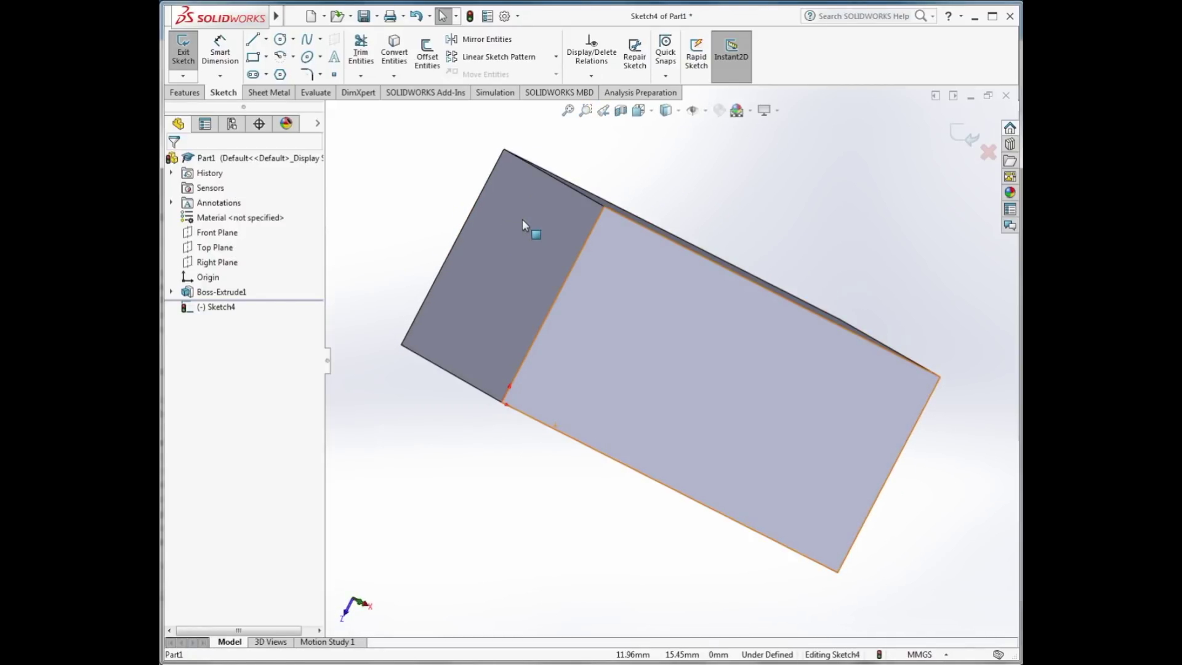
key(space)
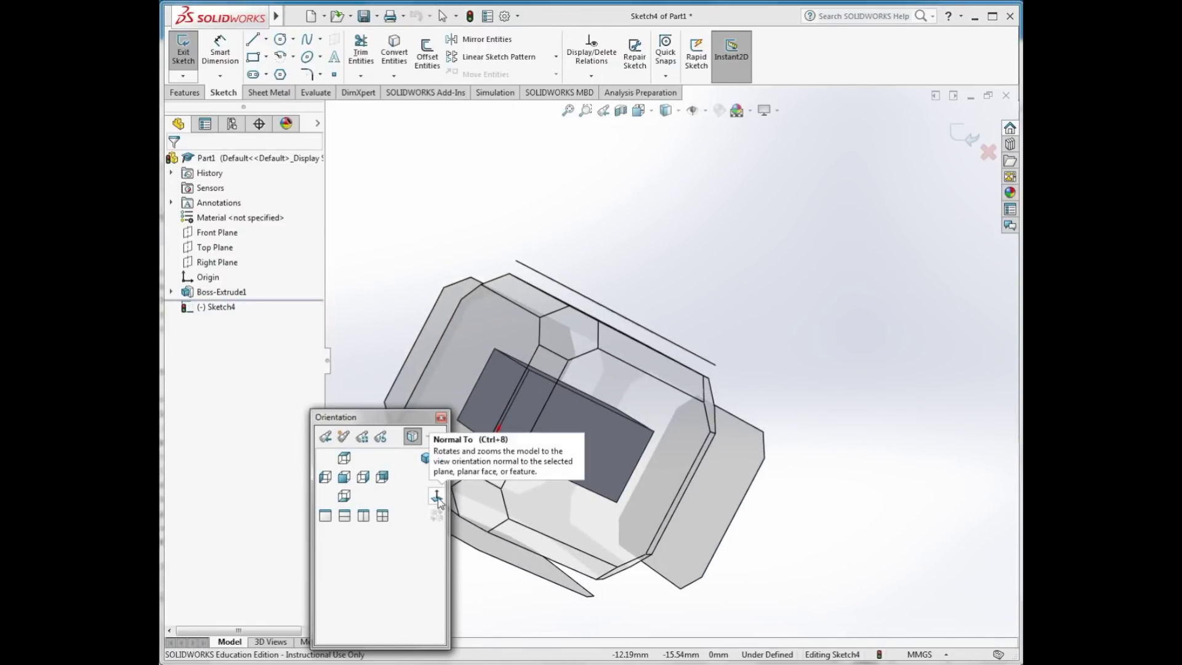
click(437, 497)
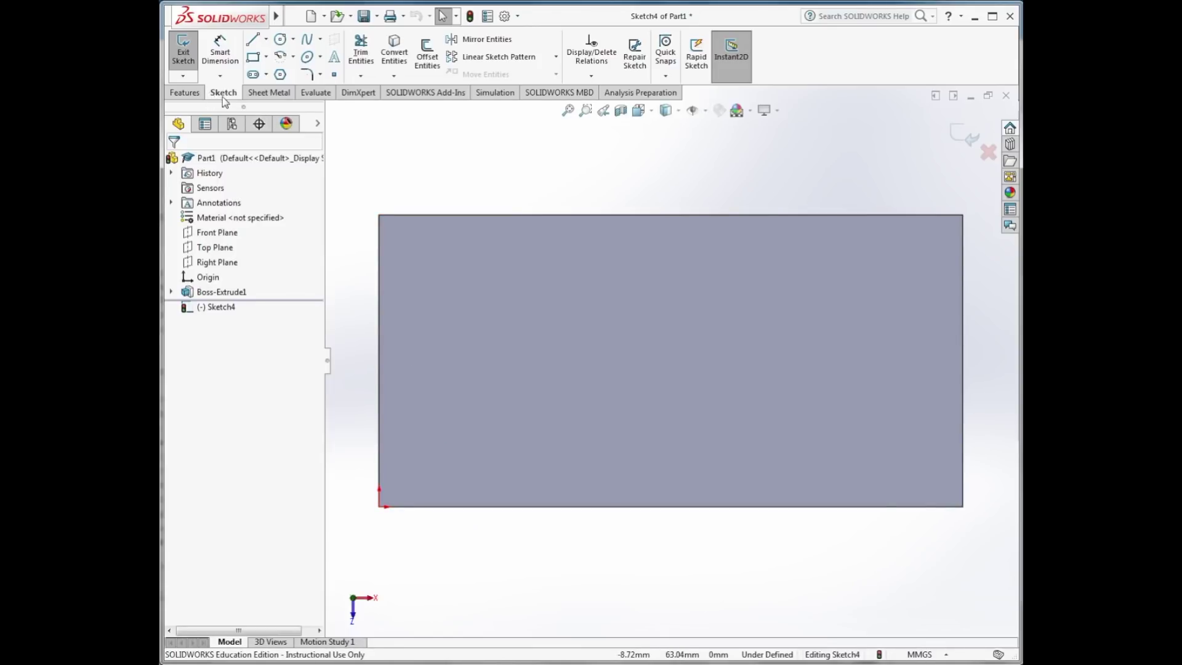
Draw four centre-radius circles in a row along the top of the face
click(280, 40)
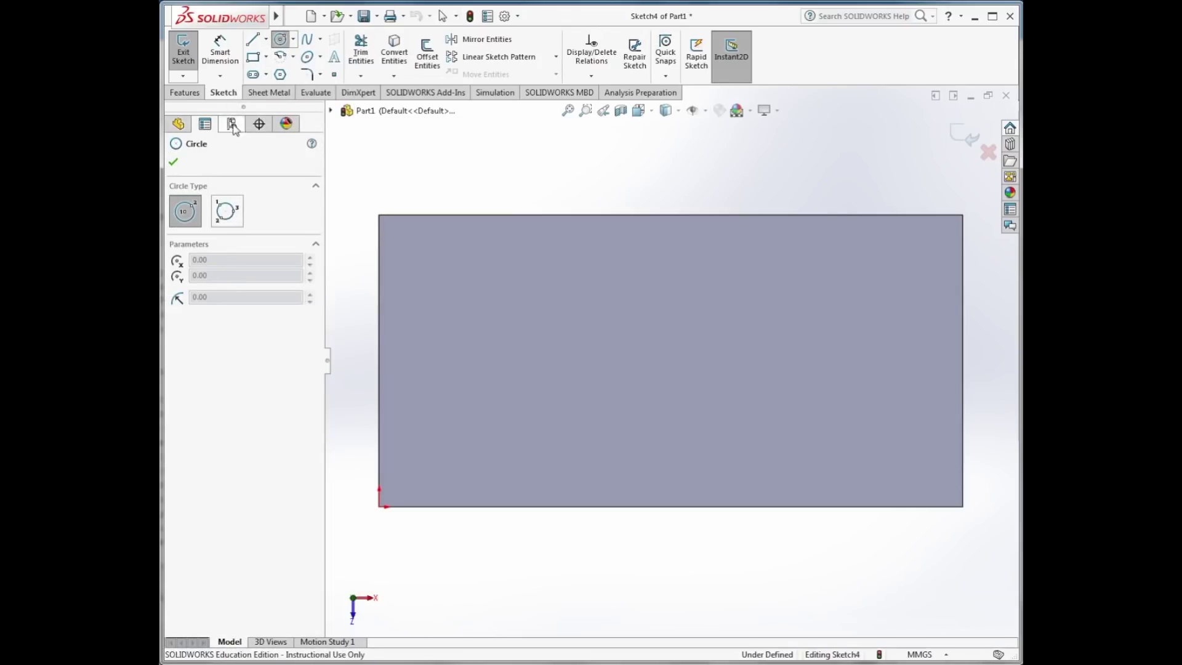
click(193, 213)
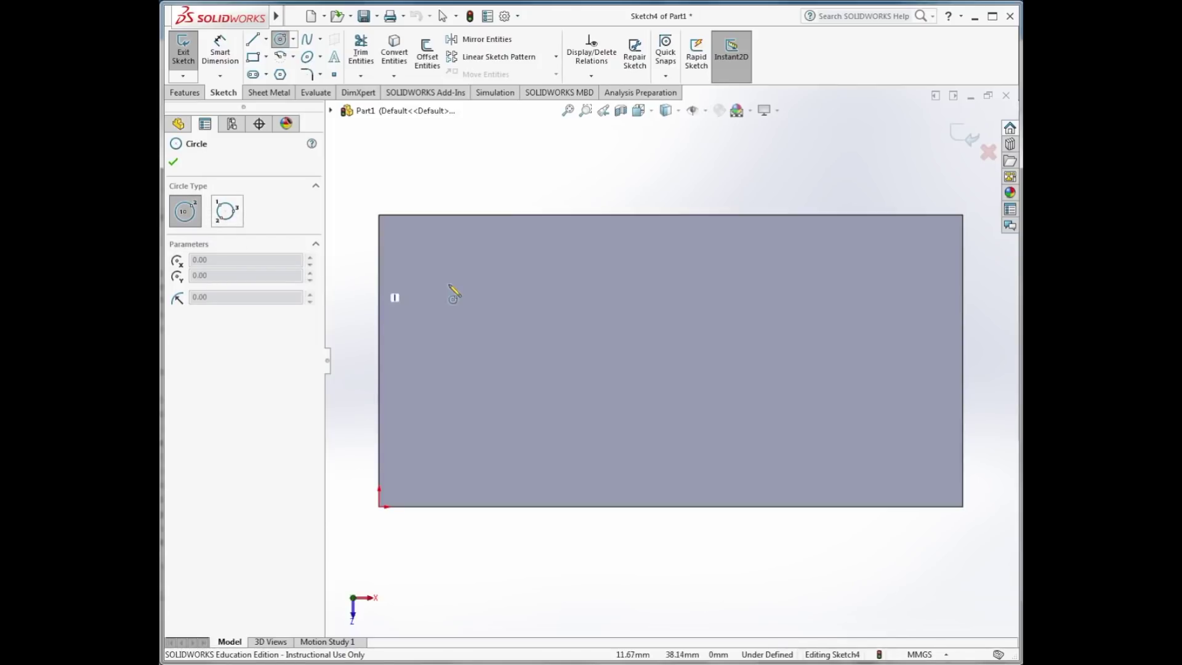
click(431, 261)
click(450, 278)
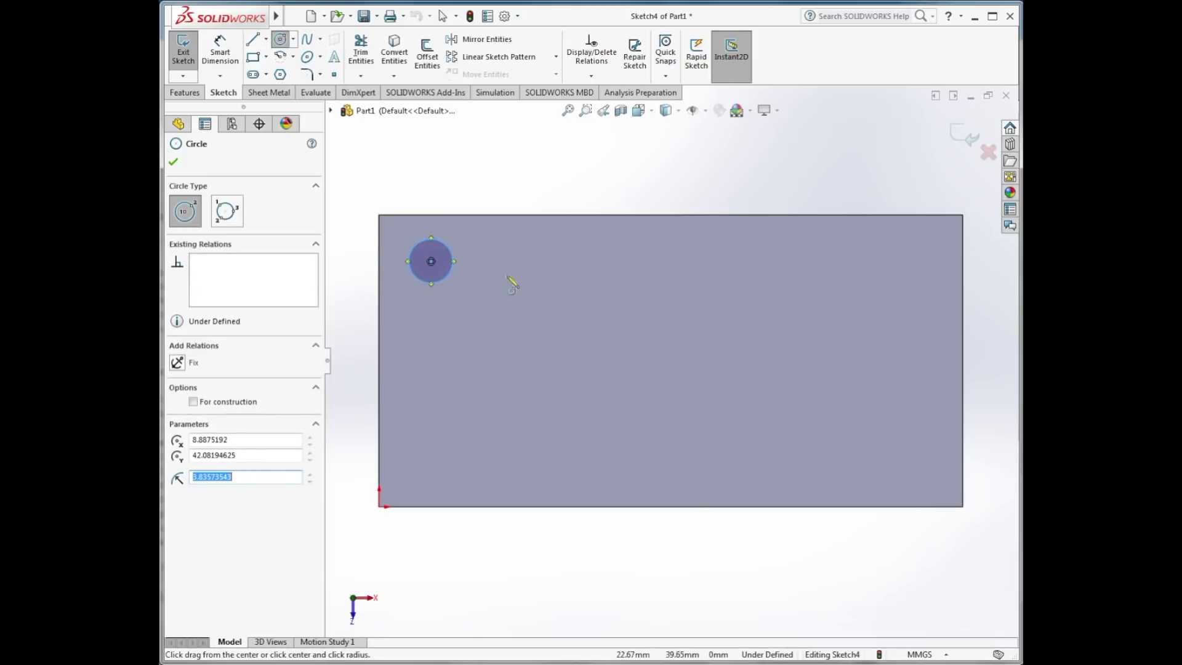
click(554, 261)
click(583, 271)
click(690, 261)
click(709, 275)
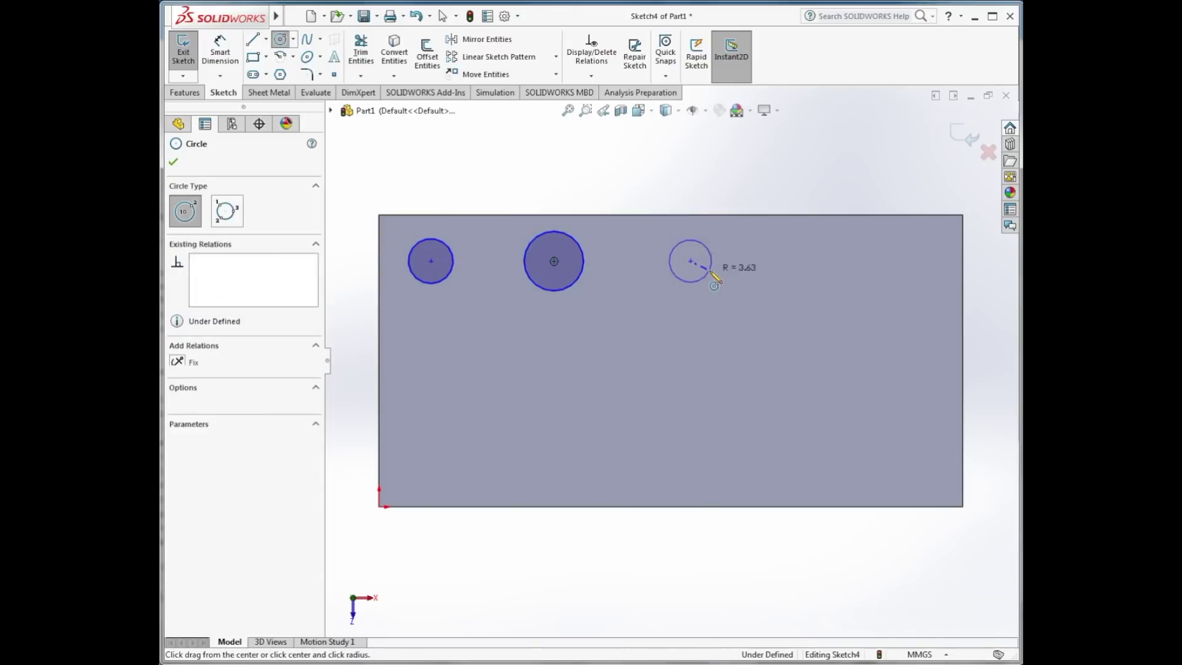
click(861, 261)
click(875, 273)
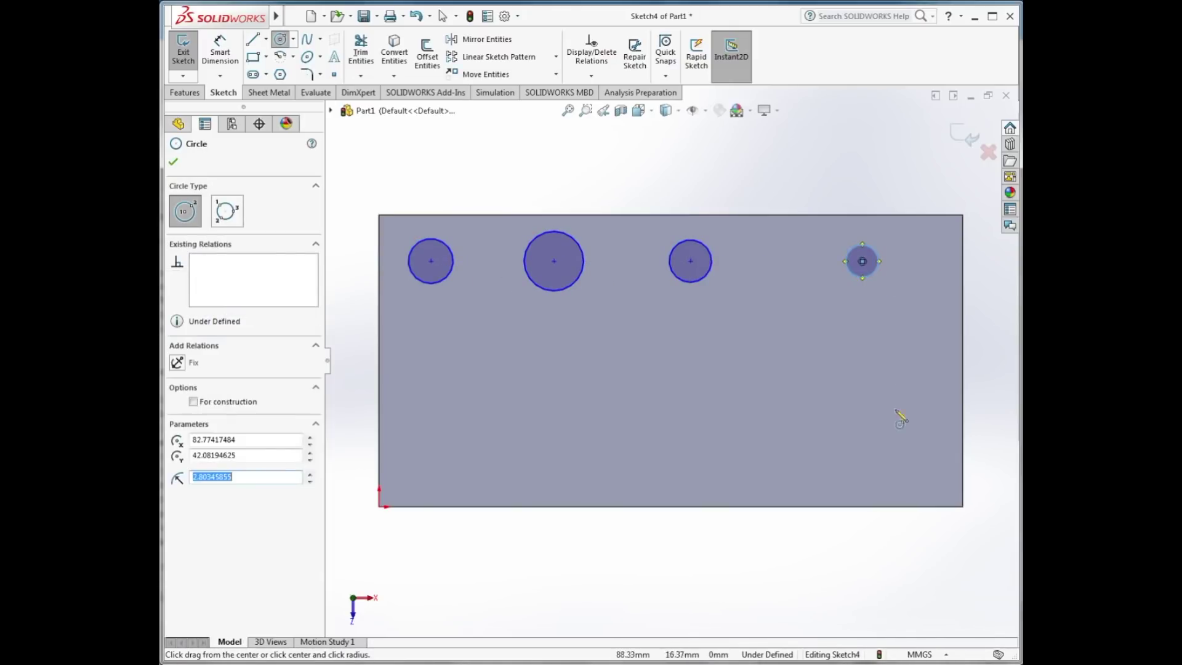
Draw four more circles in a row along the bottom of the face
click(862, 421)
click(874, 449)
click(696, 446)
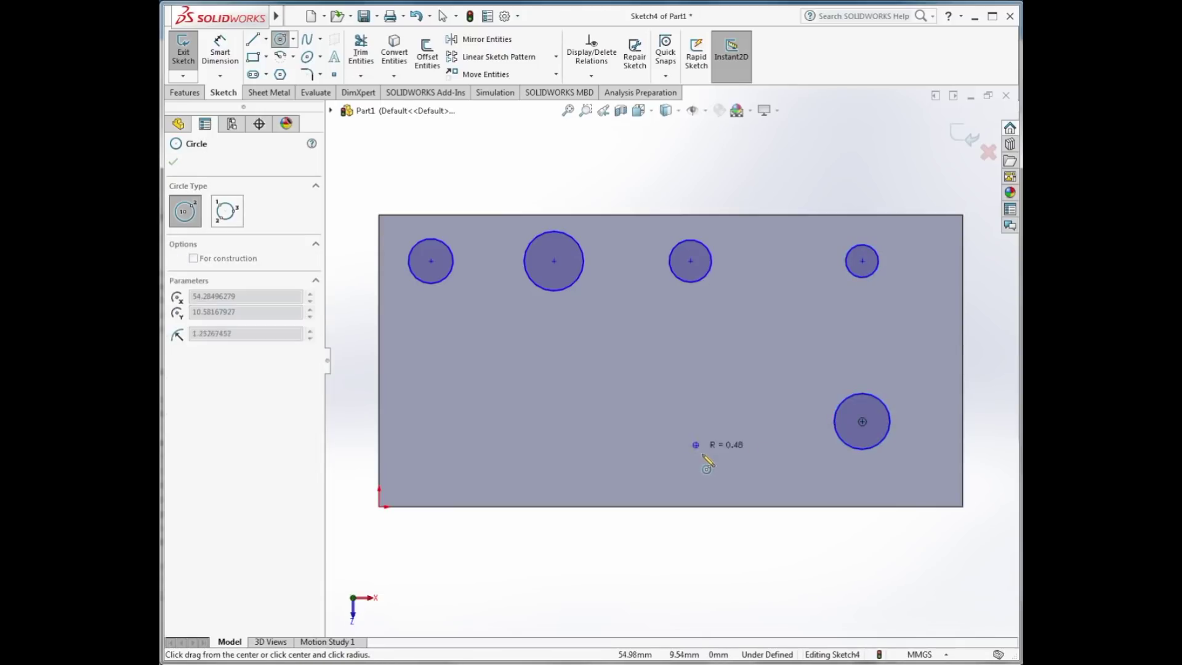
click(706, 457)
click(537, 445)
click(563, 472)
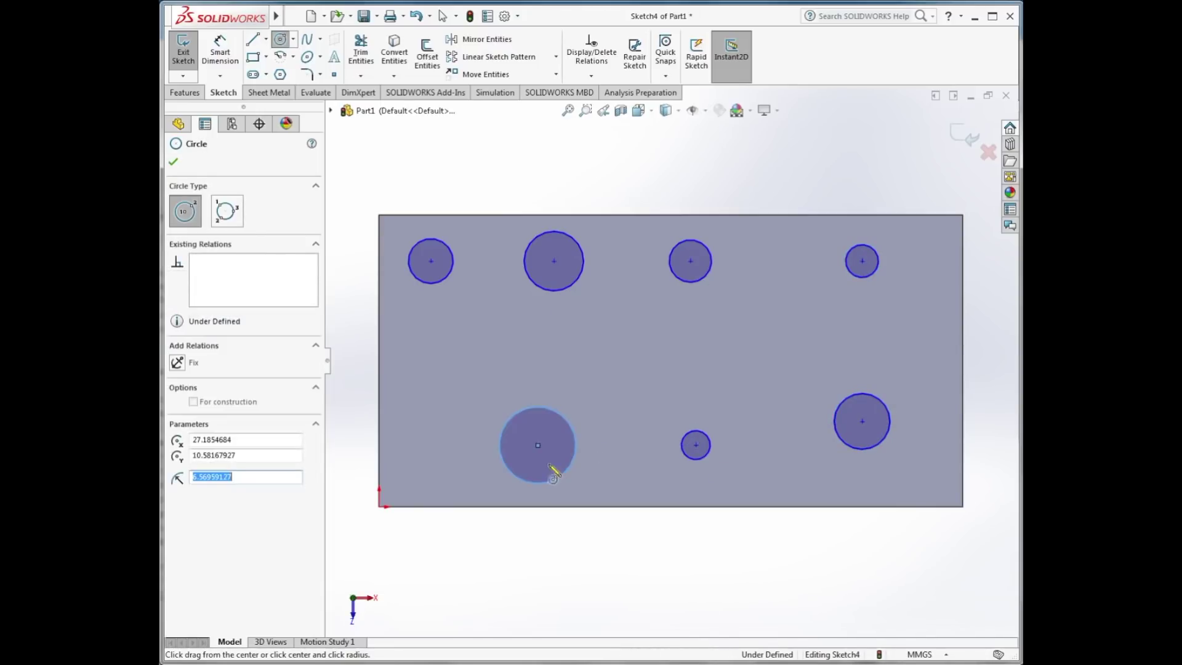
click(453, 431)
click(463, 444)
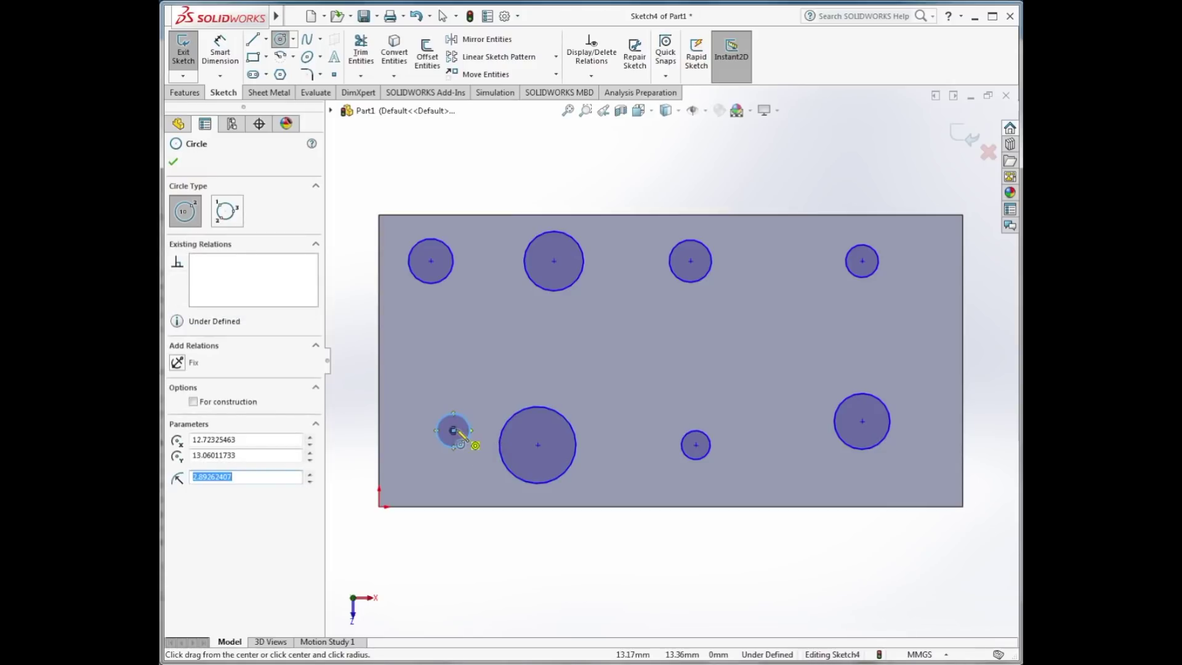
click(174, 163)
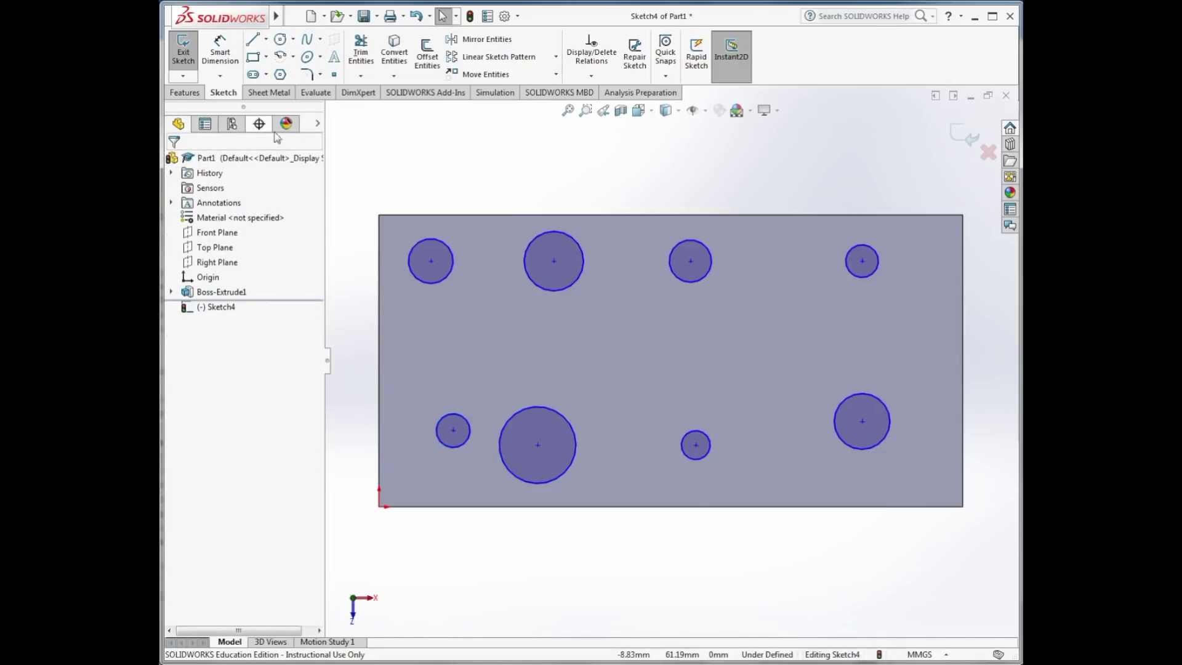
Add a 15 mm diameter dimension to the top-left circle in Sketch4
click(222, 54)
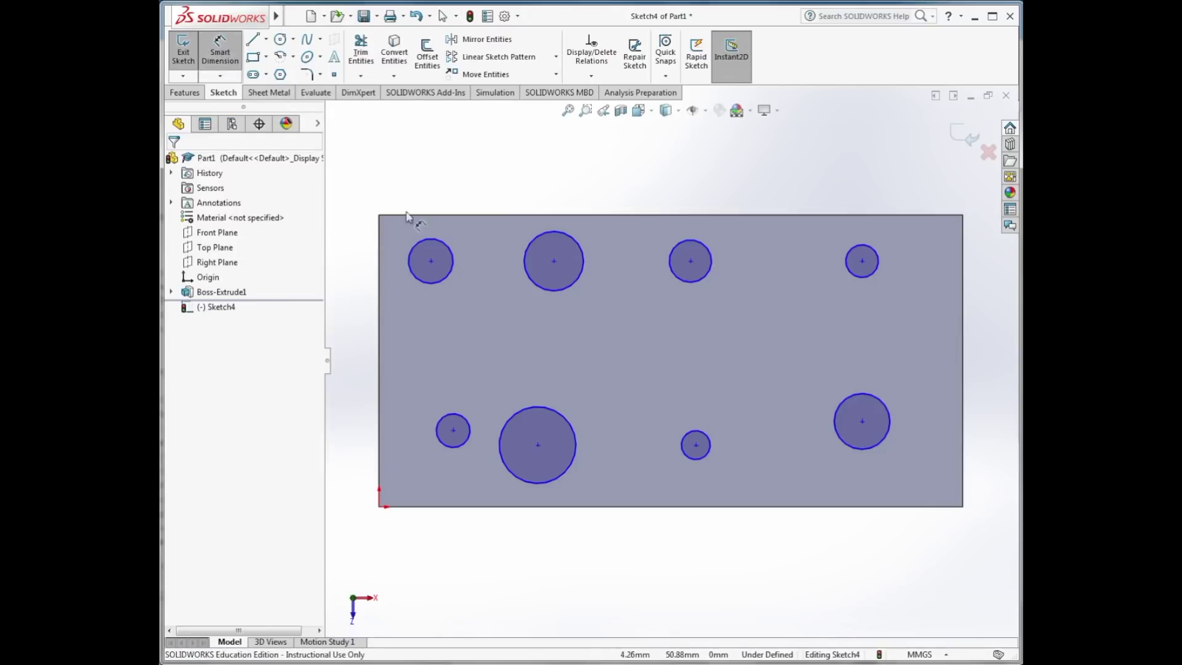
click(419, 241)
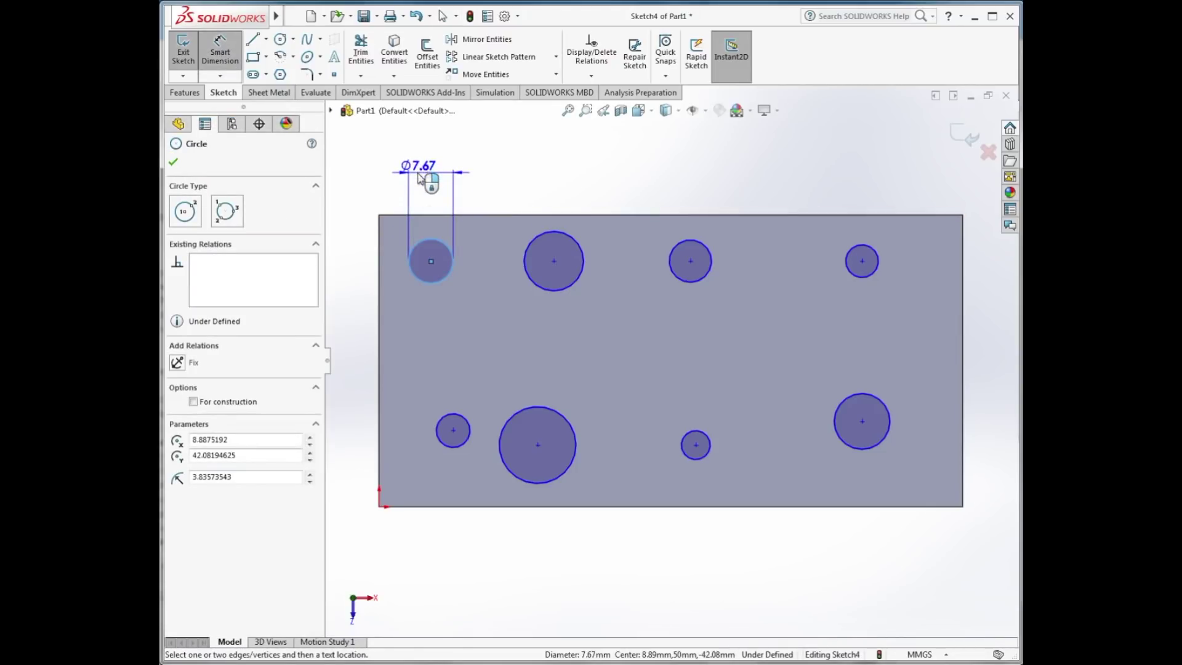
click(418, 179)
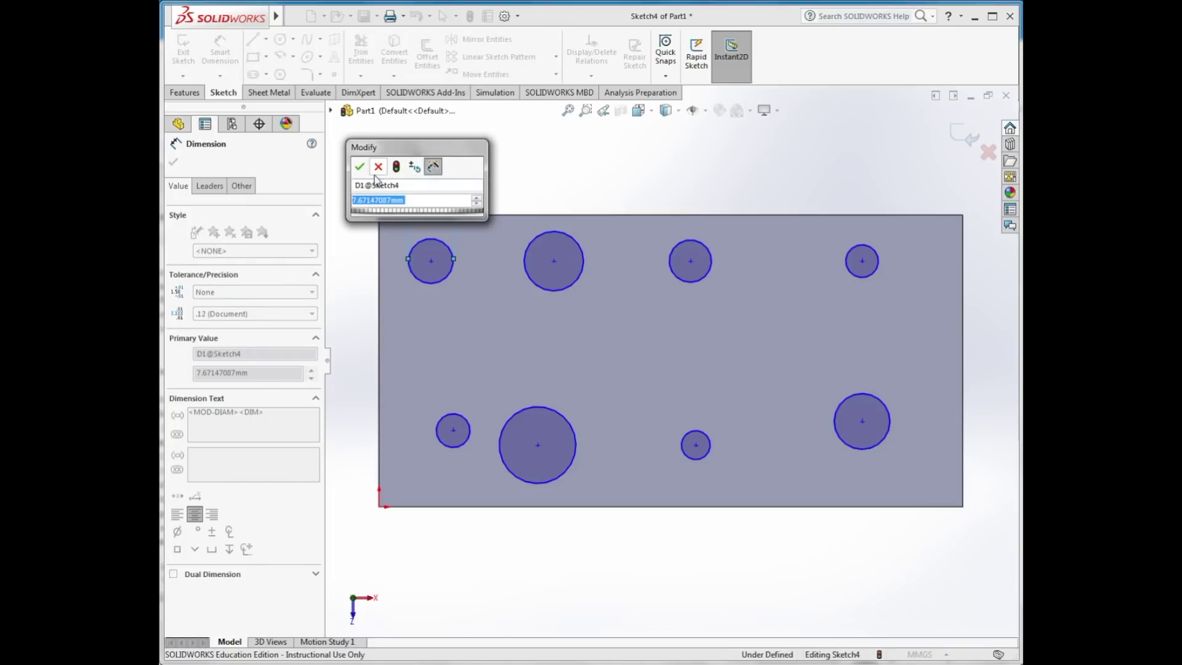
text(15)
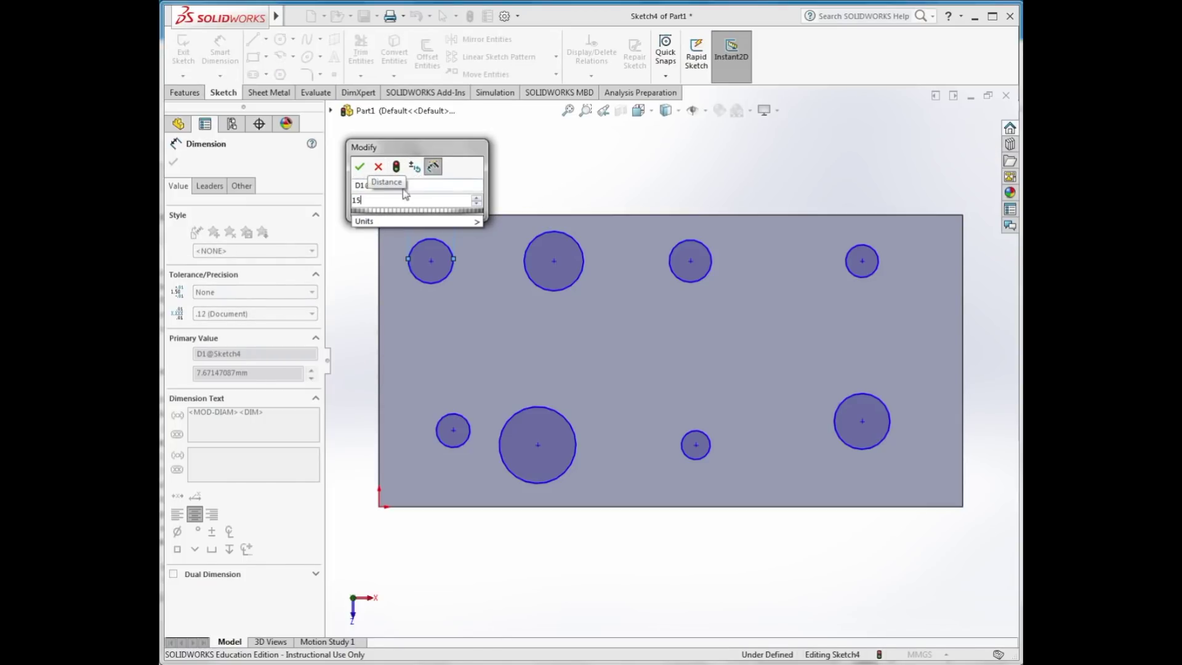
click(361, 167)
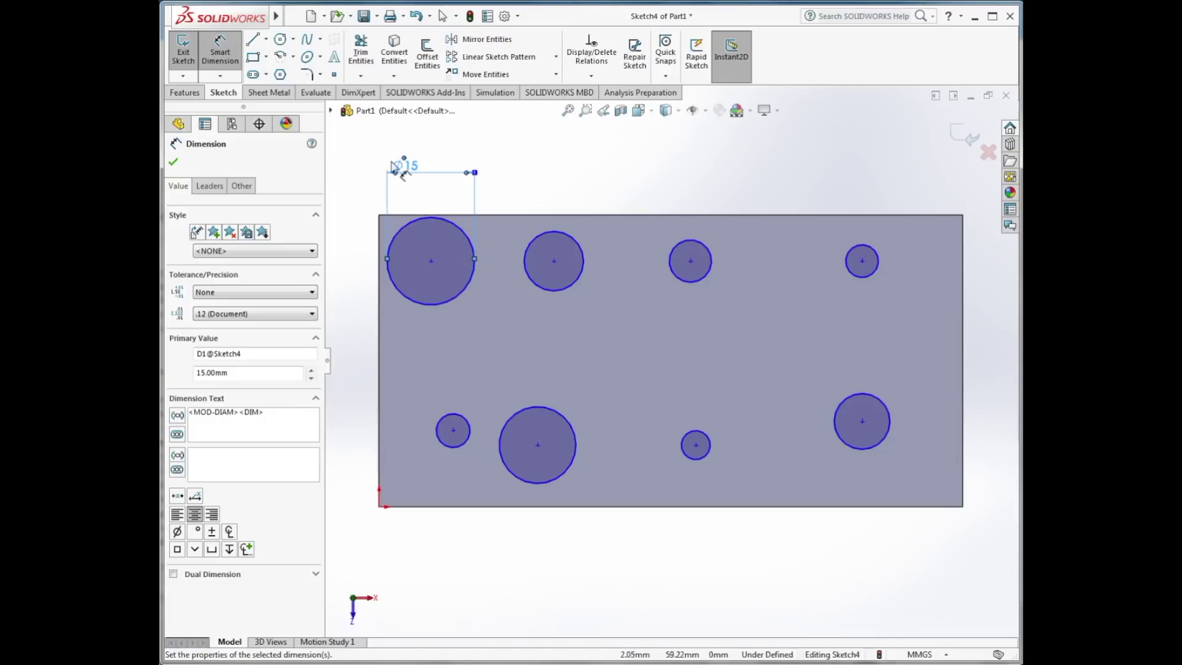
Select all eight circles and add an Equal relation so each matches the 15 mm one
click(173, 162)
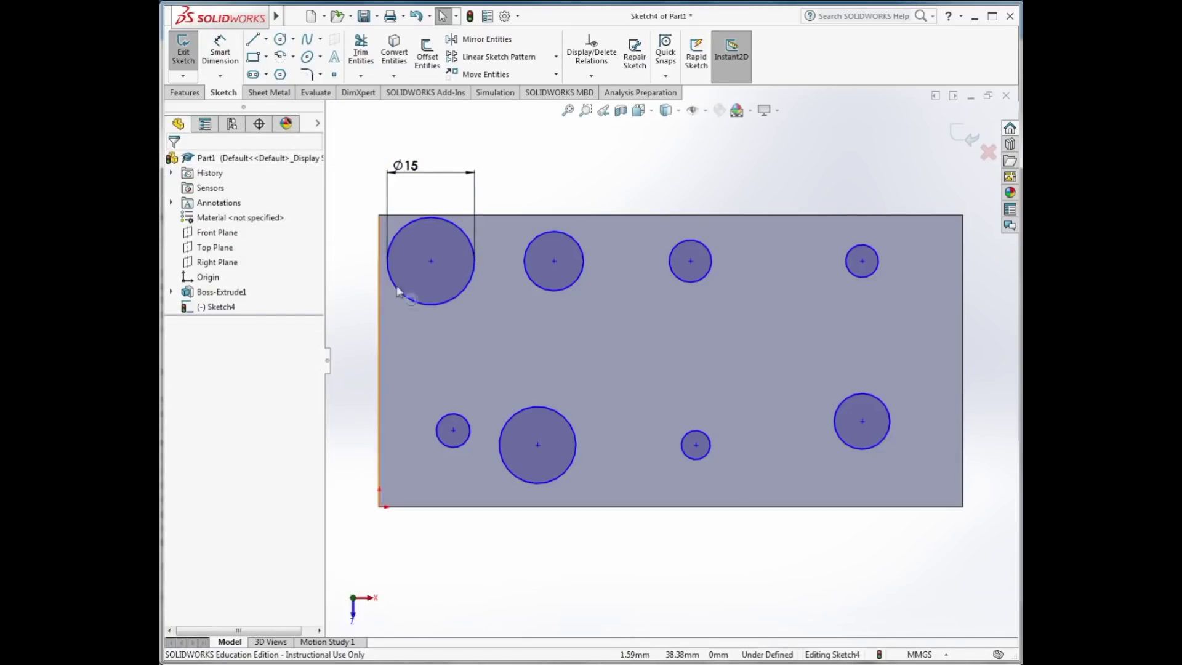
click(450, 301)
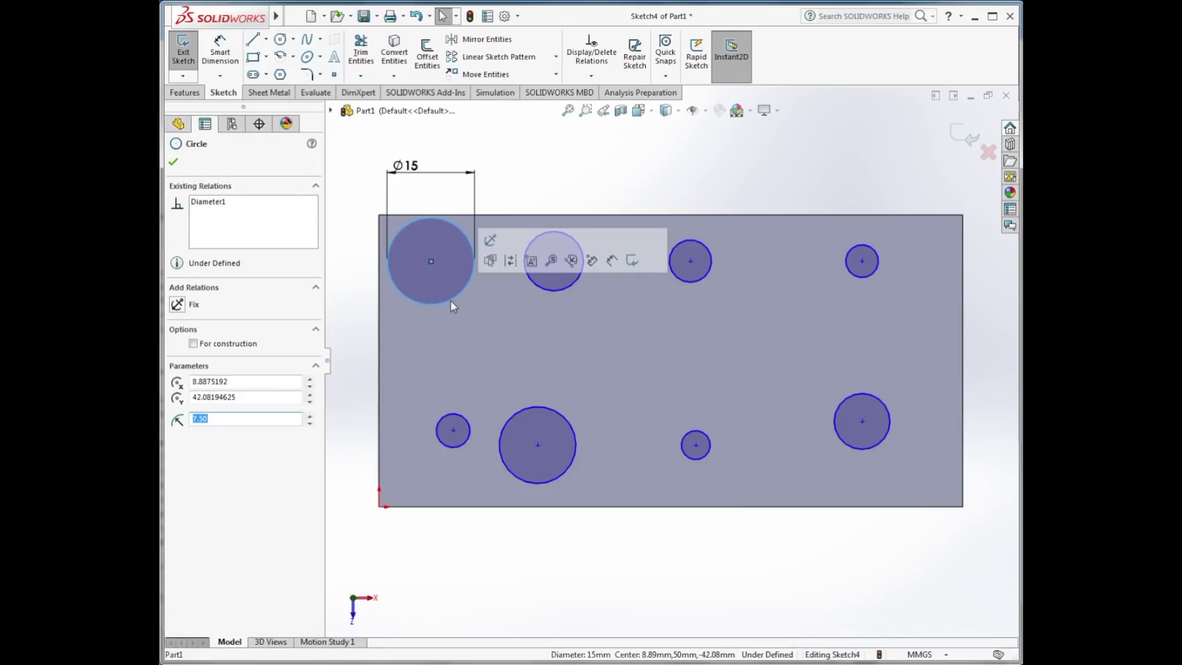
ctrl+click(553, 290)
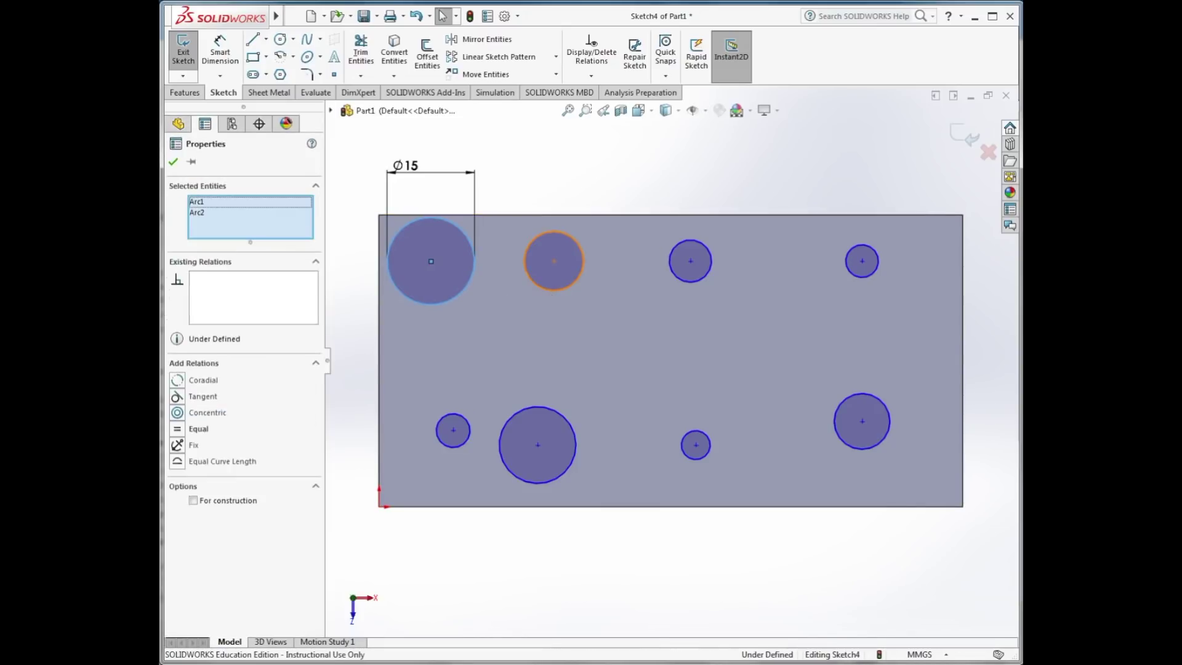
ctrl+click(681, 278)
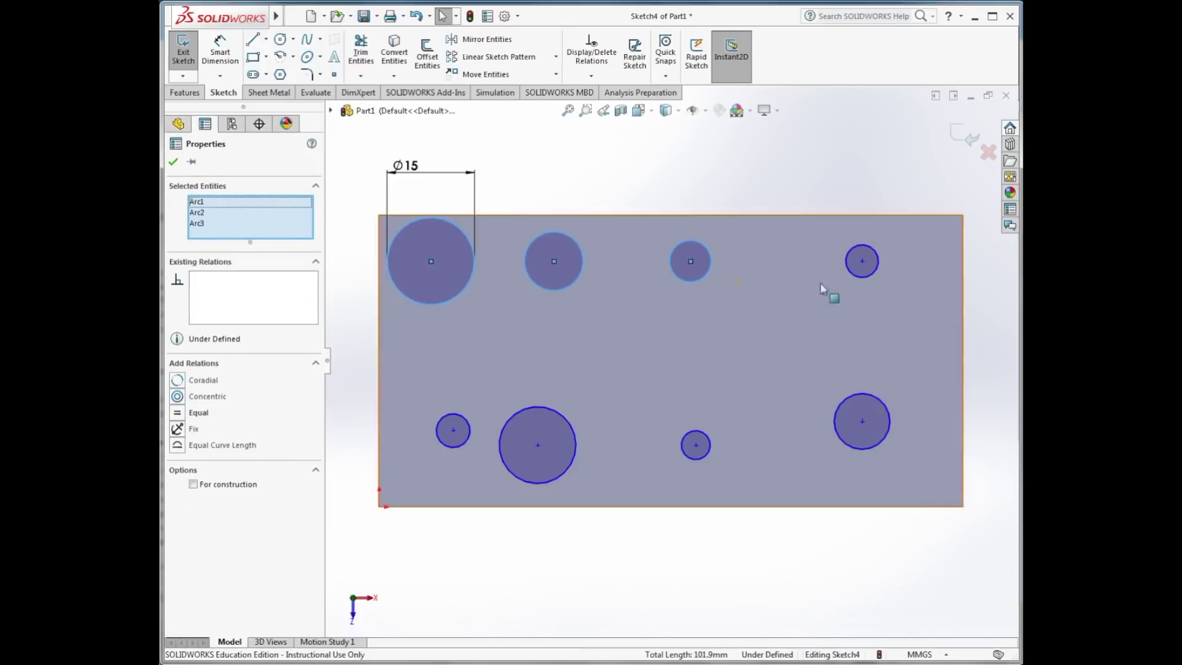
ctrl+click(861, 275)
ctrl+click(855, 392)
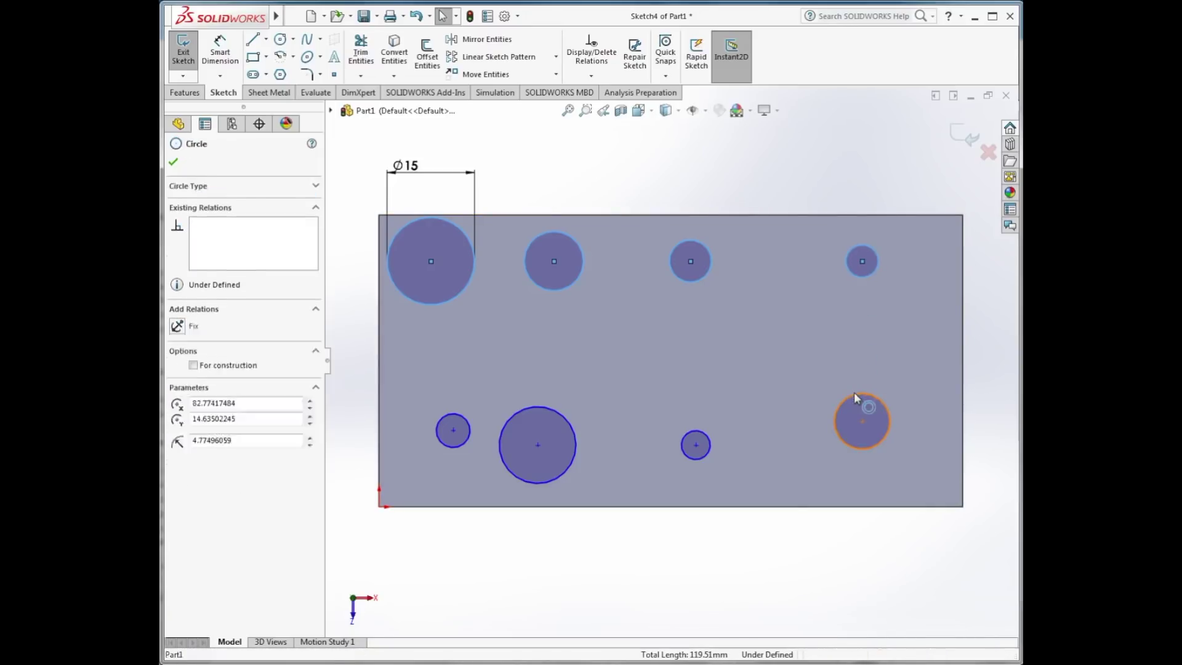
ctrl+click(704, 433)
ctrl+click(572, 429)
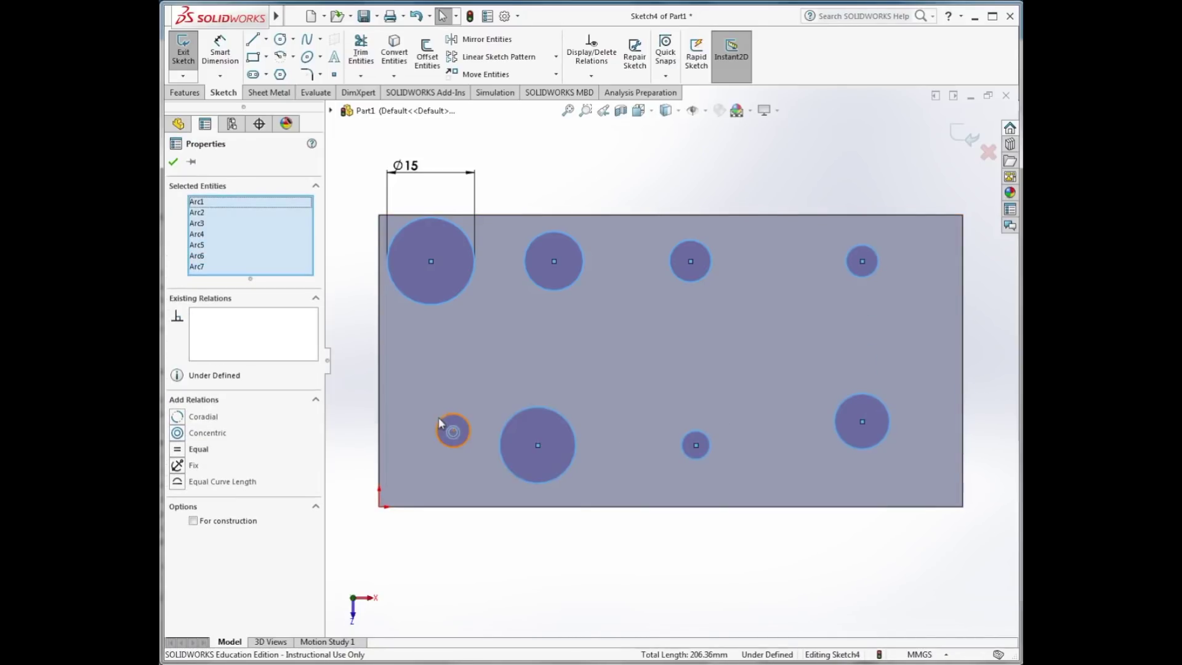
ctrl+click(441, 424)
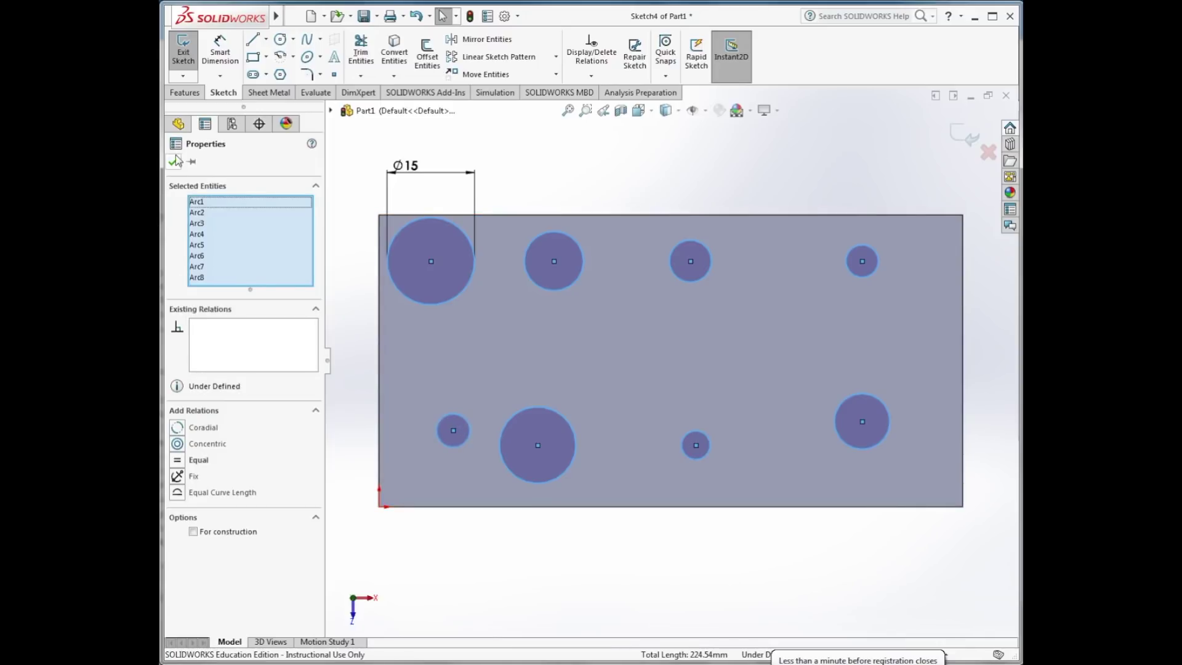
click(178, 461)
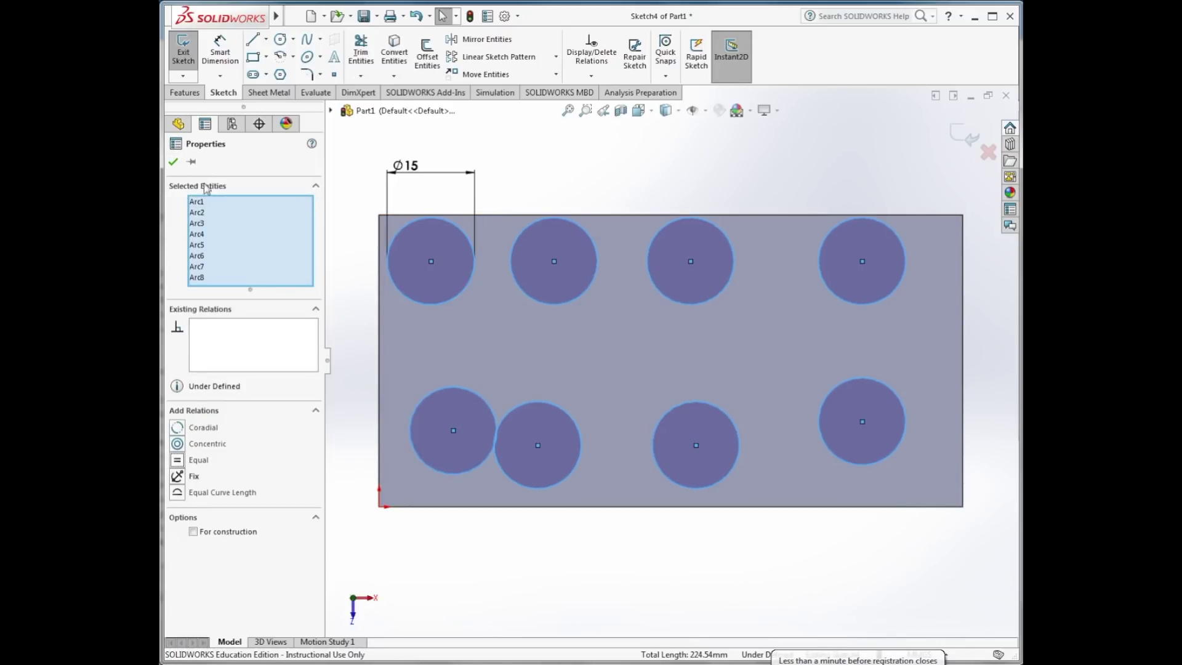
click(174, 162)
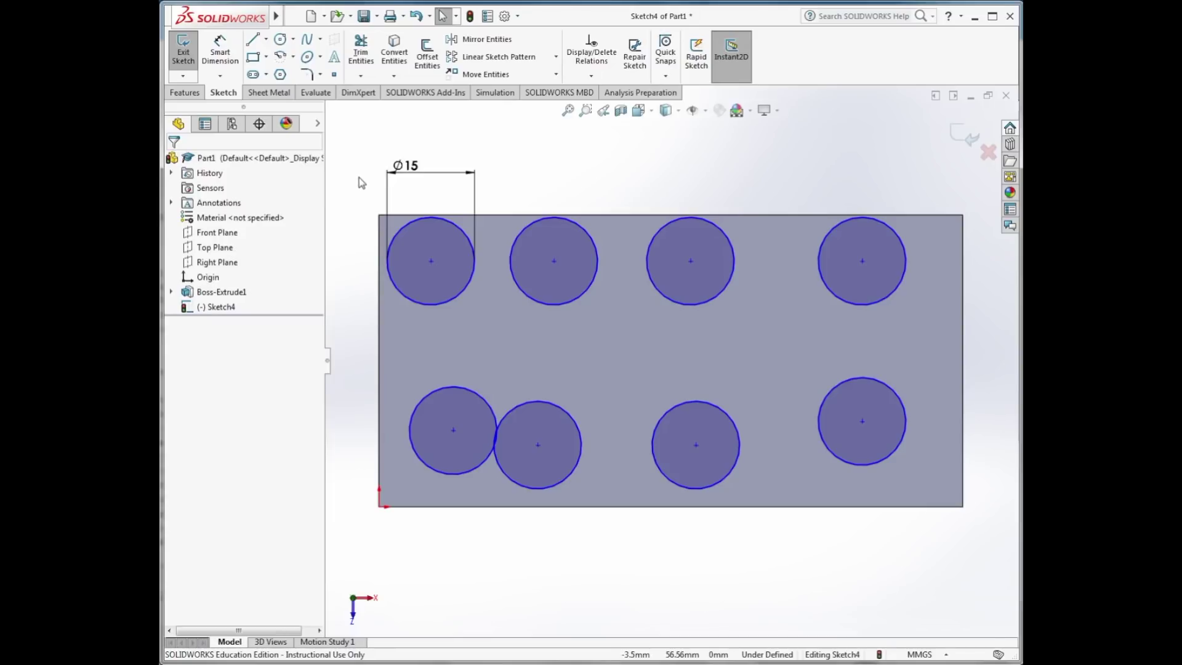
Dimension the top-right circle's centre 12.5 mm from the block's right edge
click(220, 53)
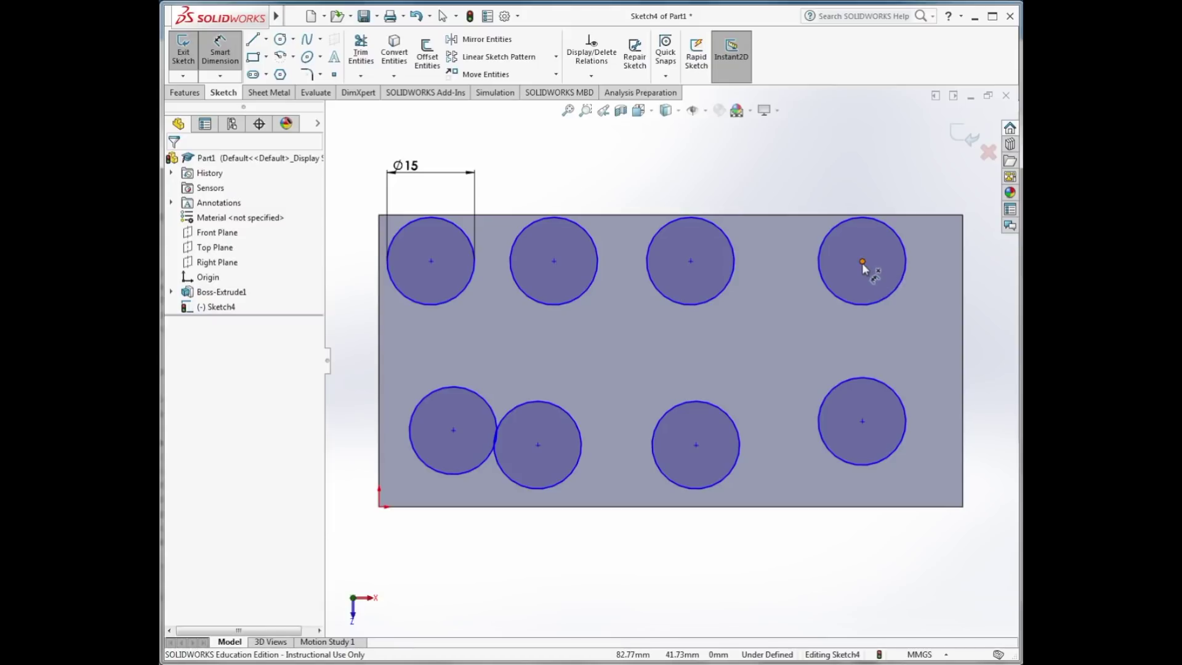
click(862, 262)
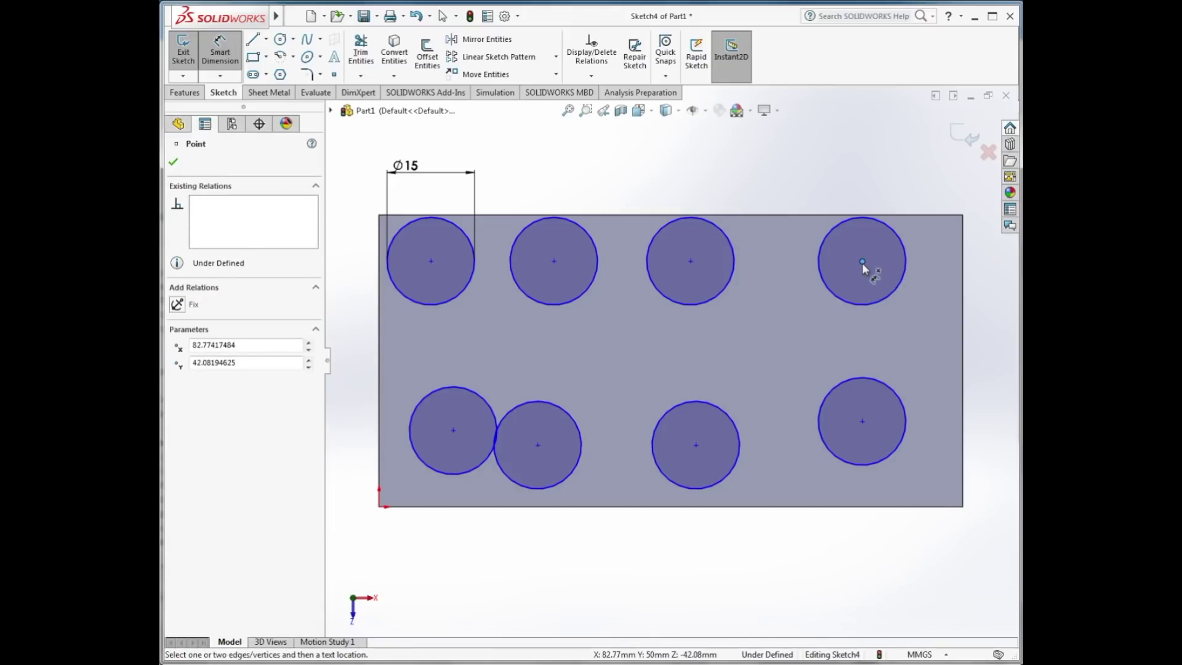
click(964, 273)
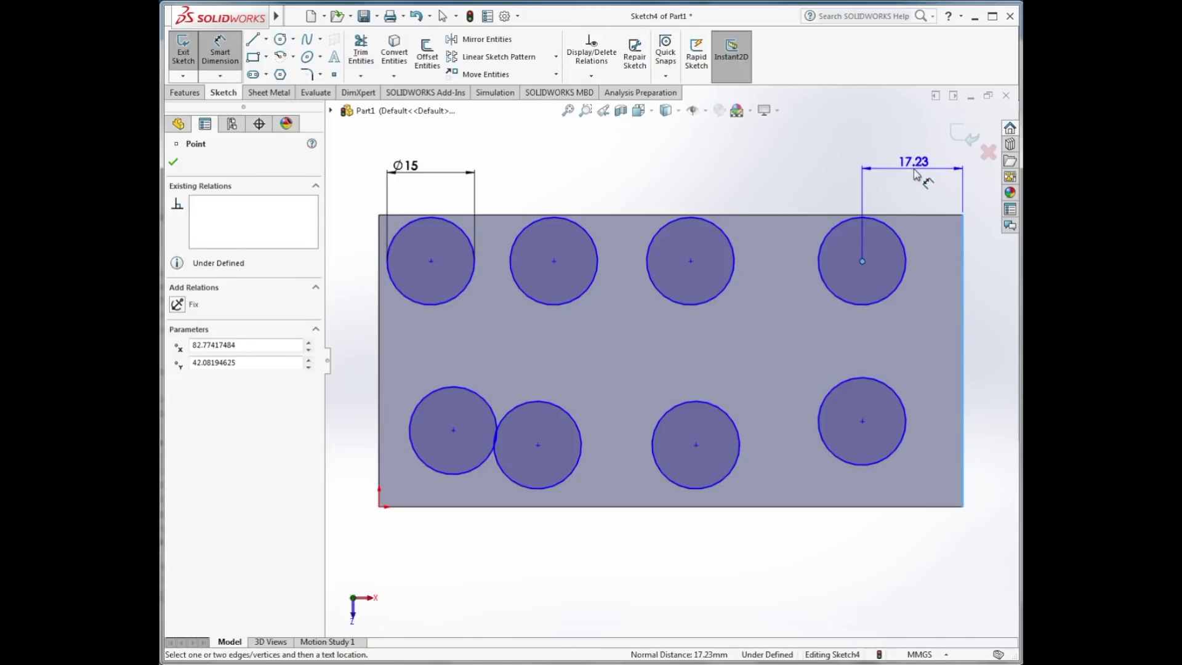
click(914, 171)
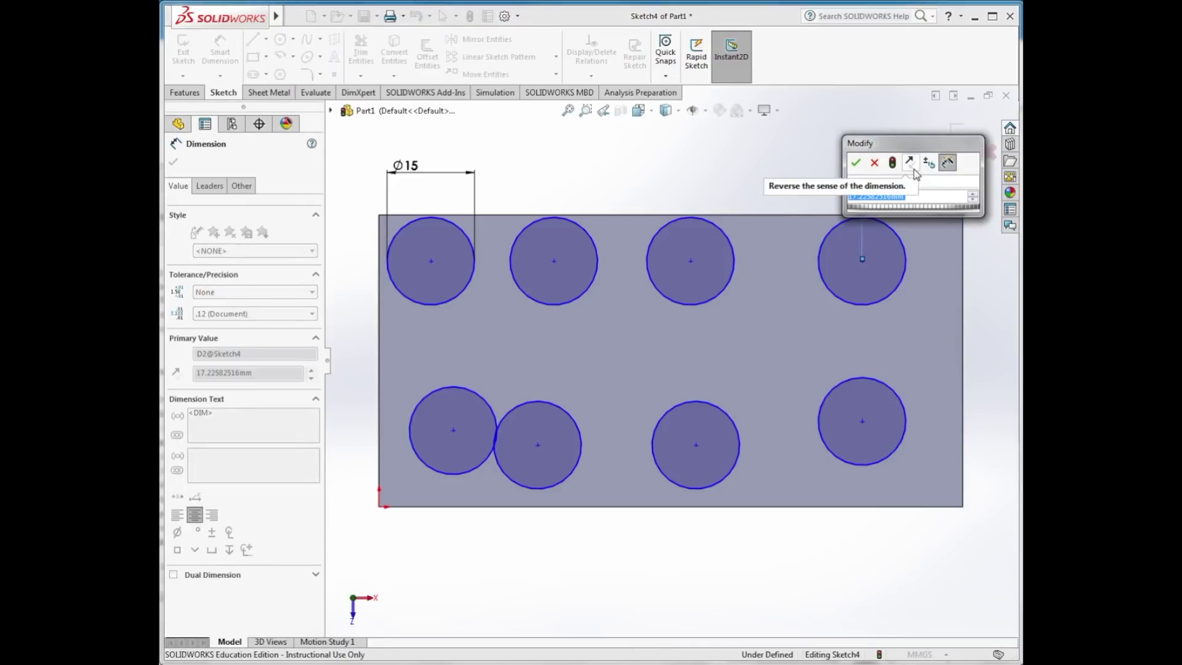
text(12.5)
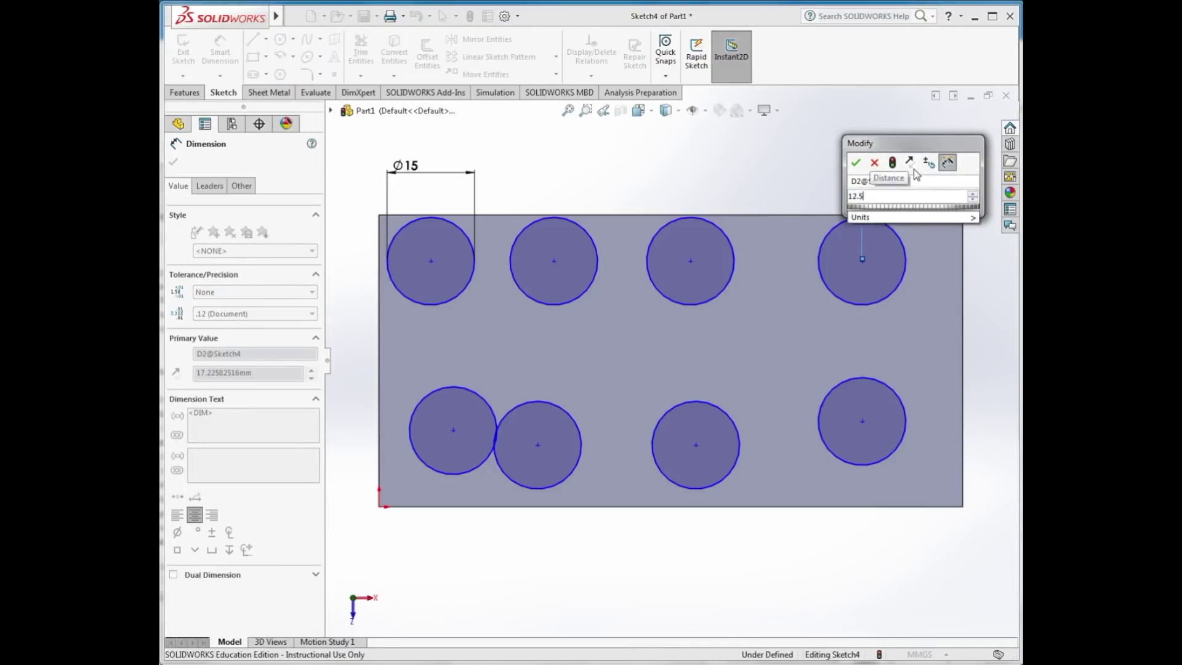
key(Return)
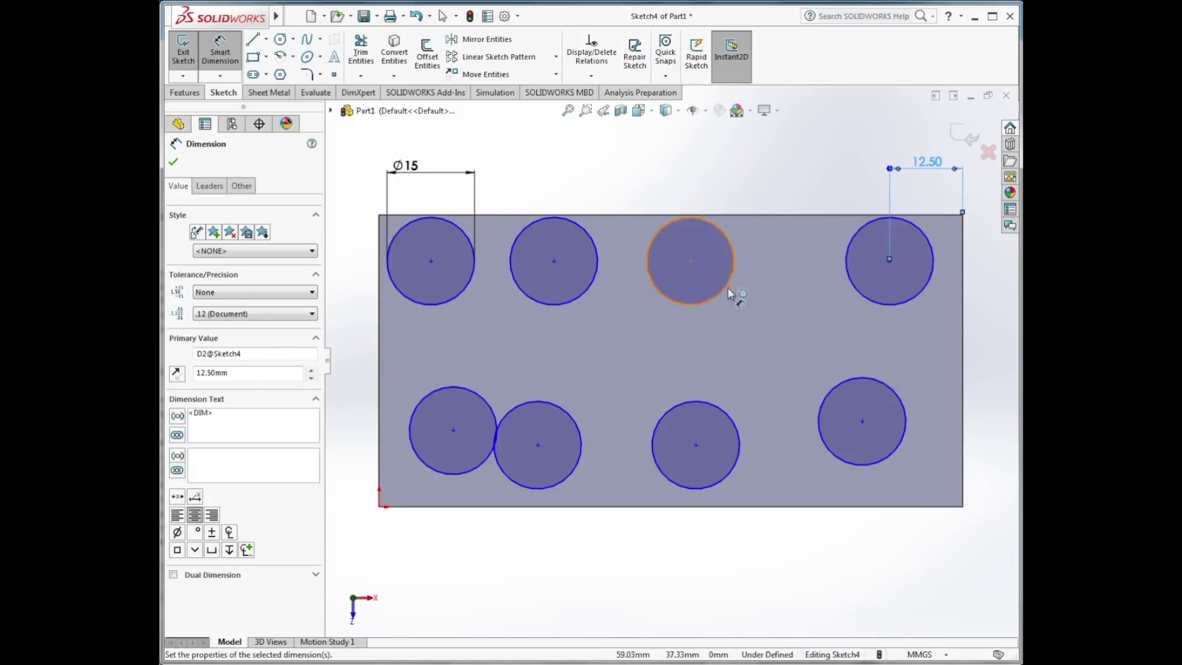
Dimension the same centre 12.5 mm from the block's top edge
click(889, 261)
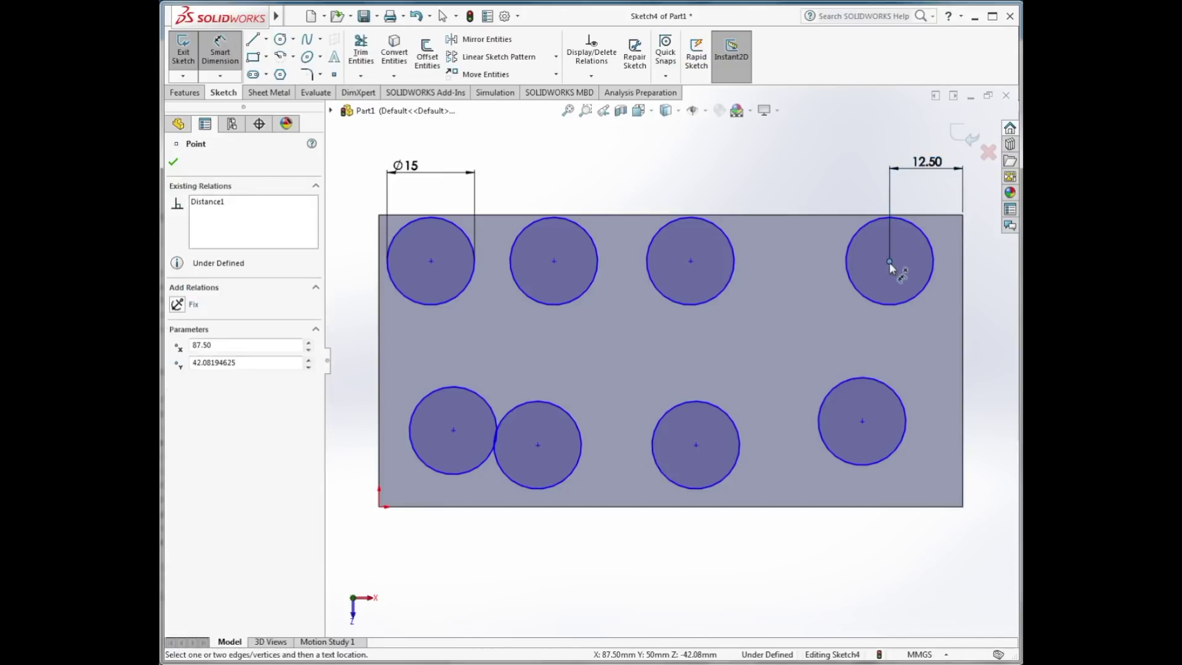
click(875, 215)
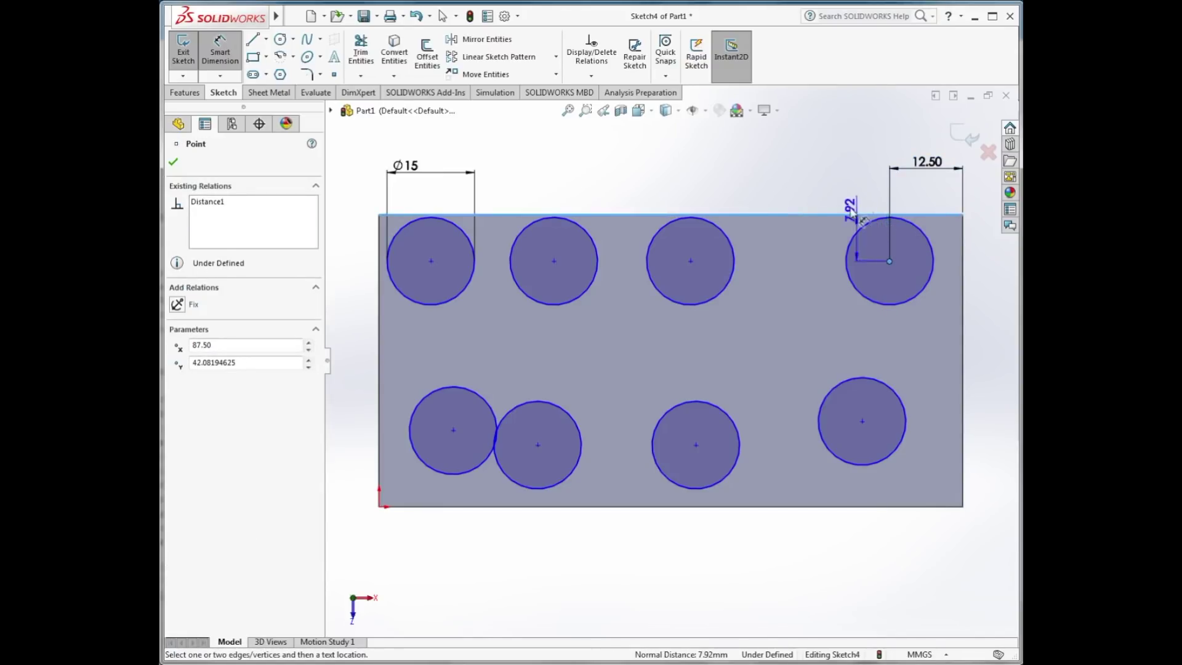
click(806, 176)
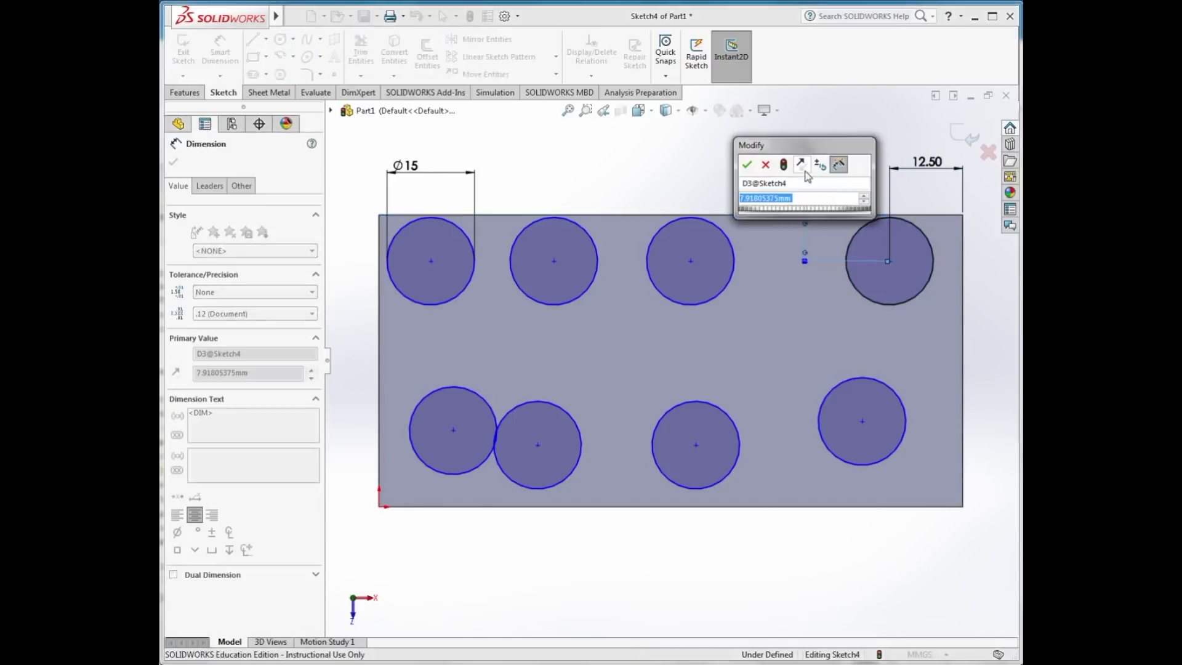
text(12.5)
key(Return)
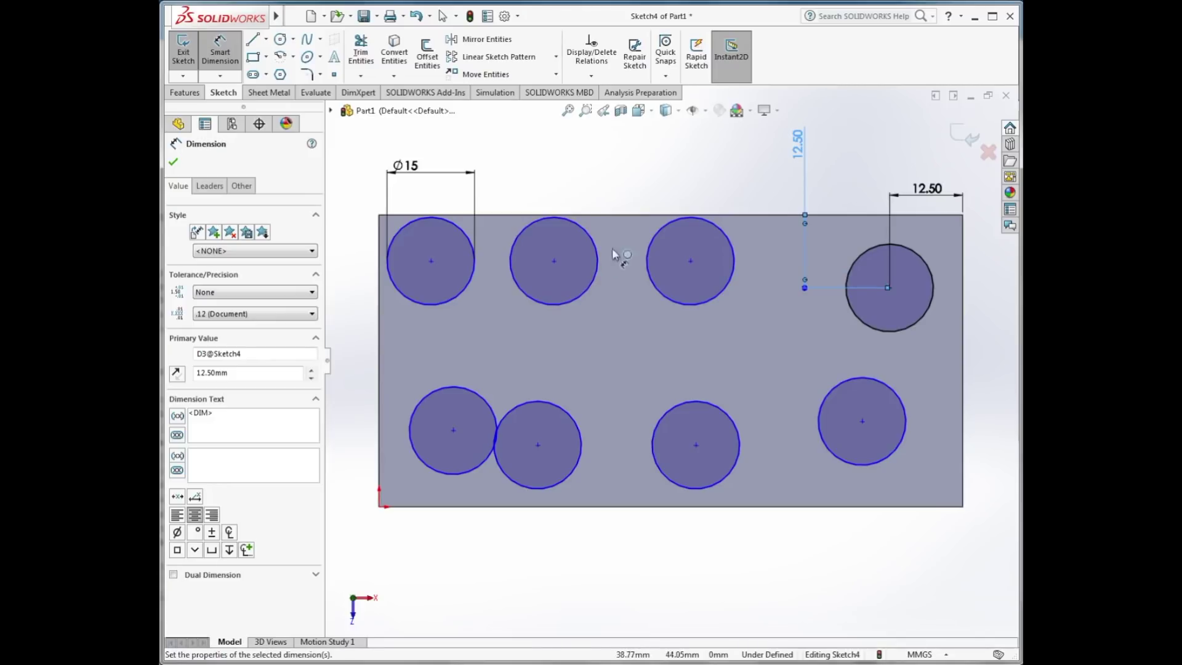
Set a 25 mm spacing between the third and fourth top circle centres
click(690, 261)
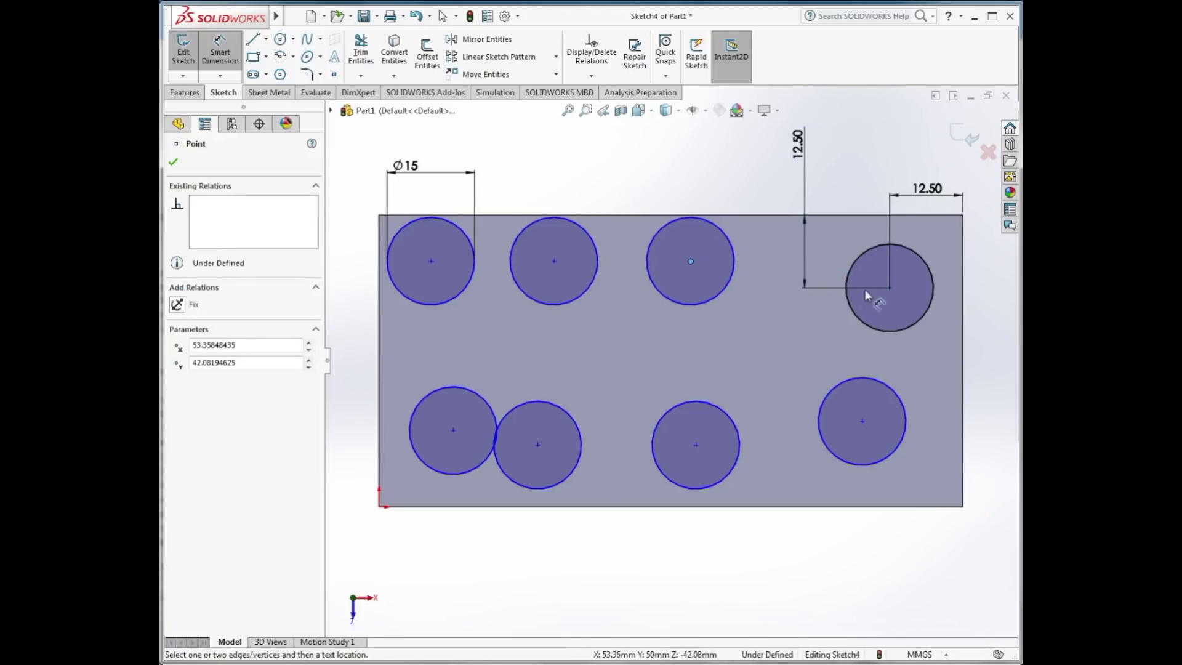
click(889, 288)
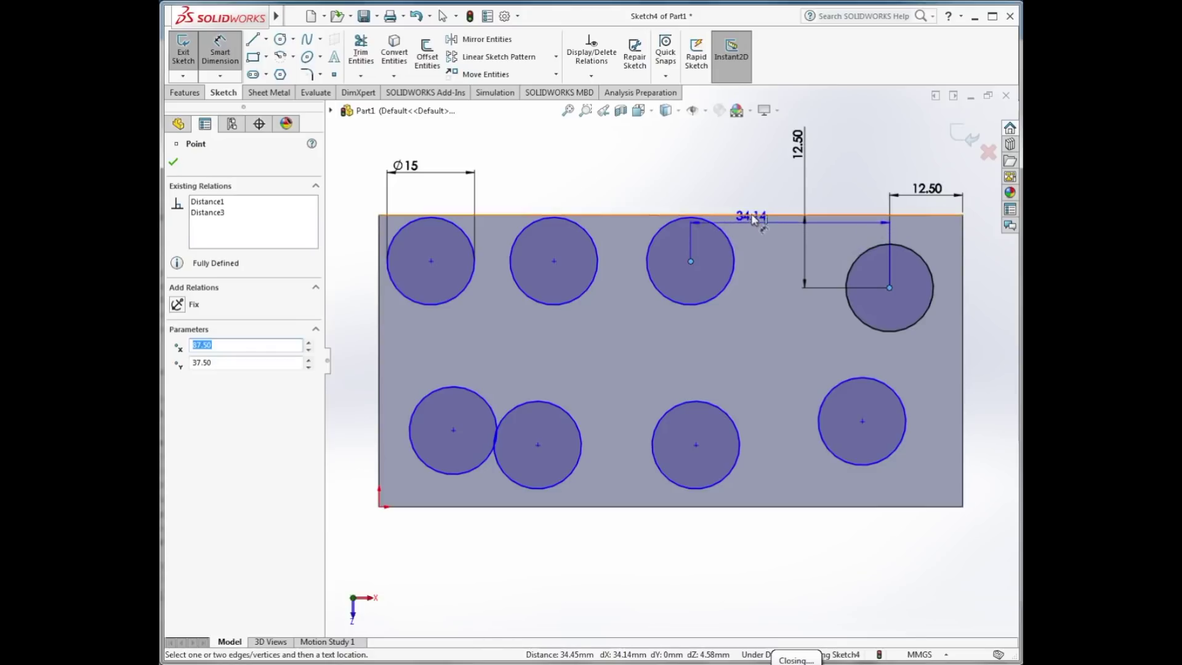
click(755, 189)
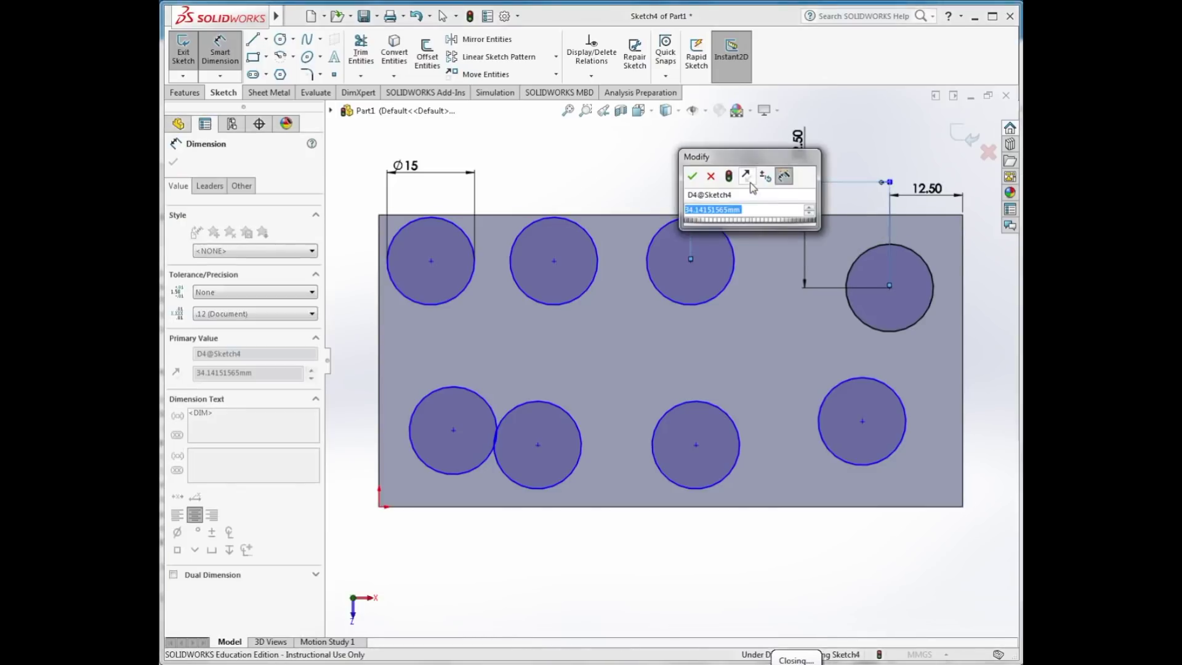
text(25)
key(Return)
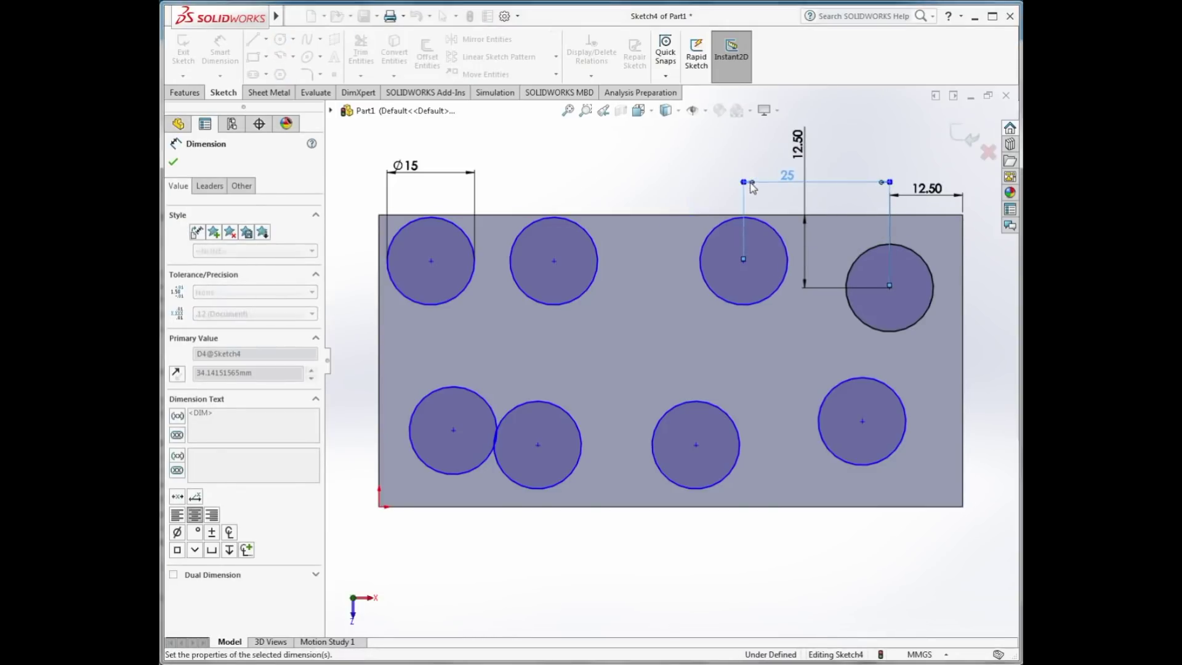
Add 25 mm spacing dimensions between the first, second and third top circle centres
click(744, 261)
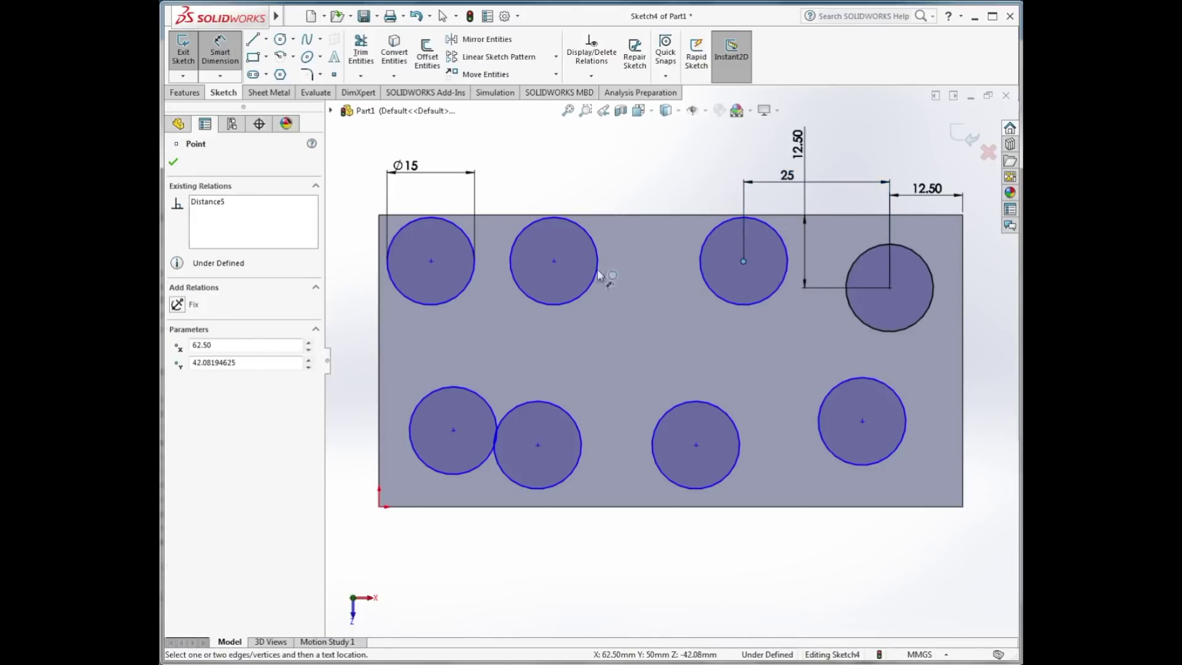
click(554, 261)
click(560, 166)
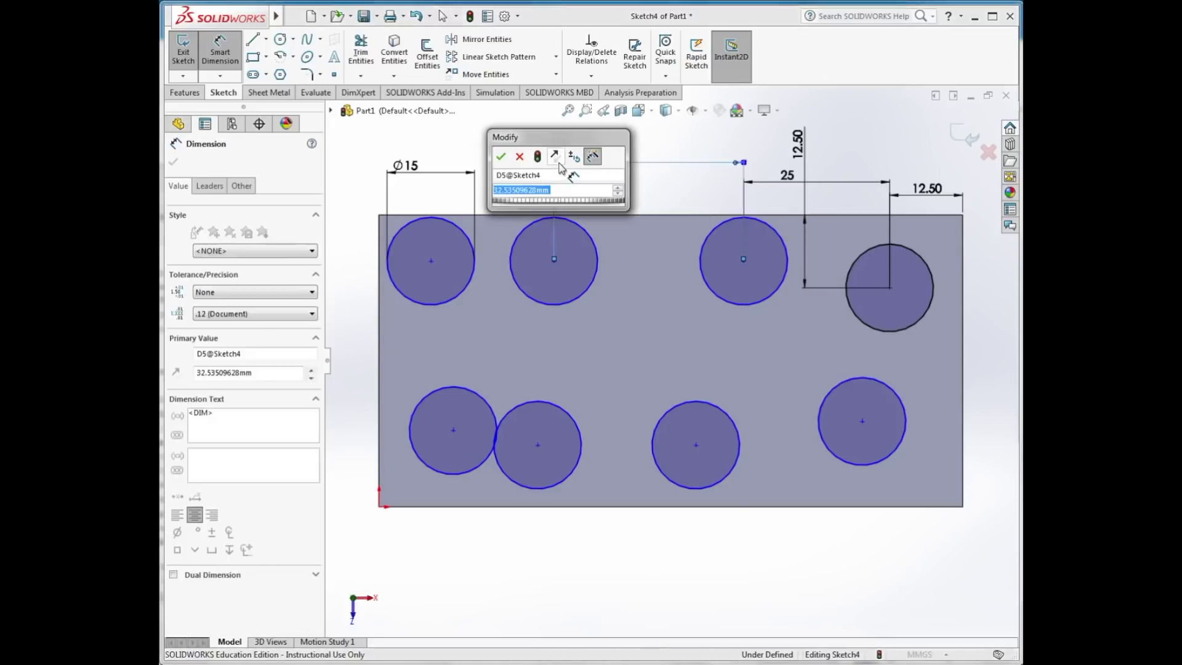
key(Return)
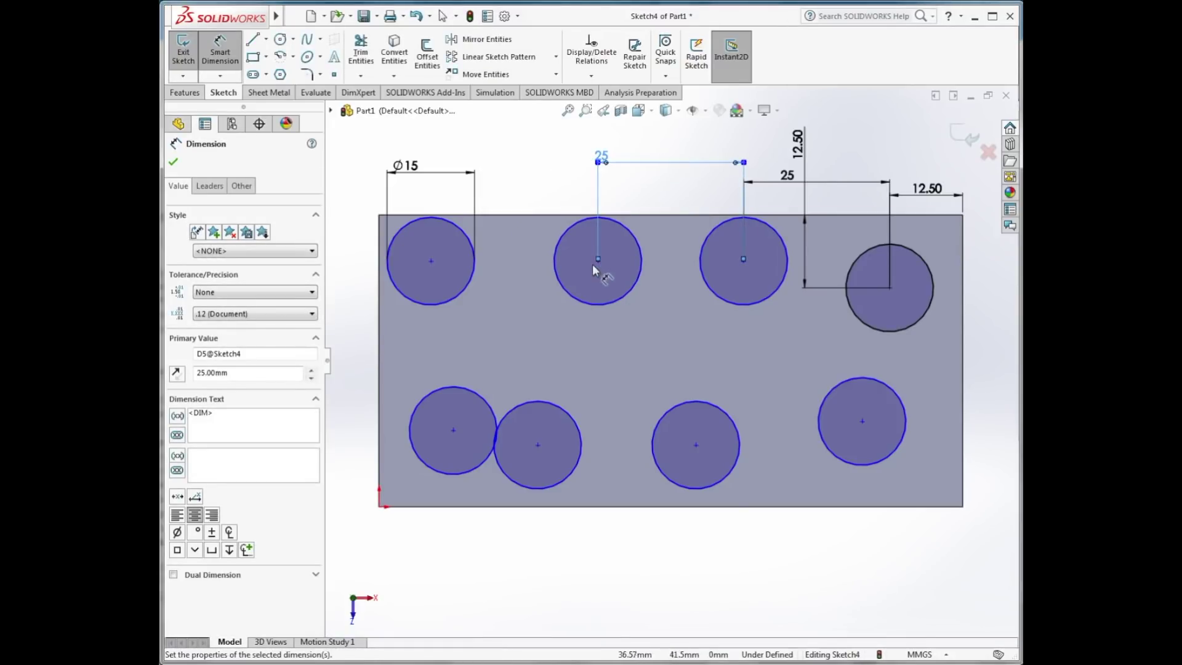
click(599, 262)
click(431, 261)
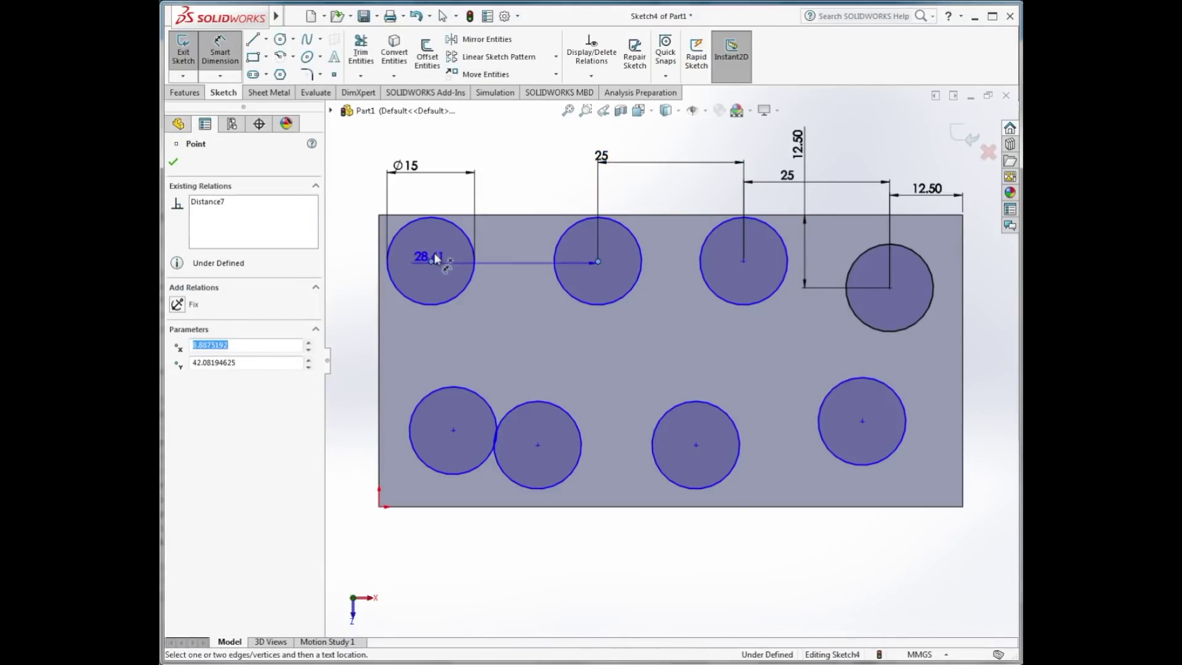
click(453, 157)
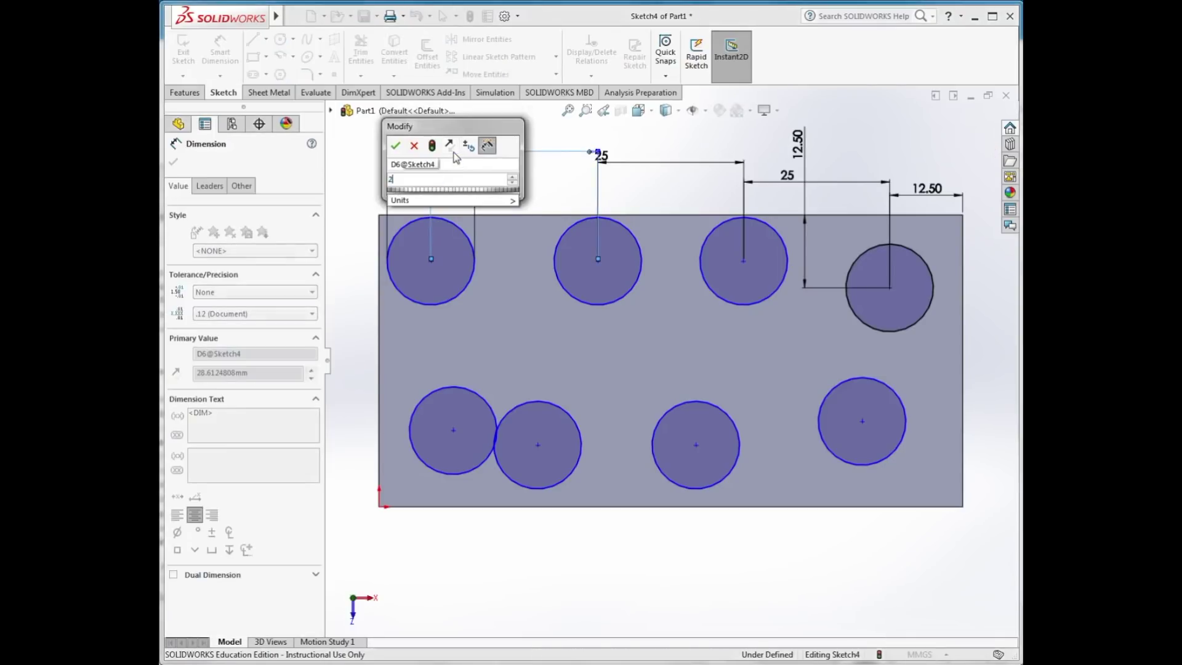
text(25)
key(Return)
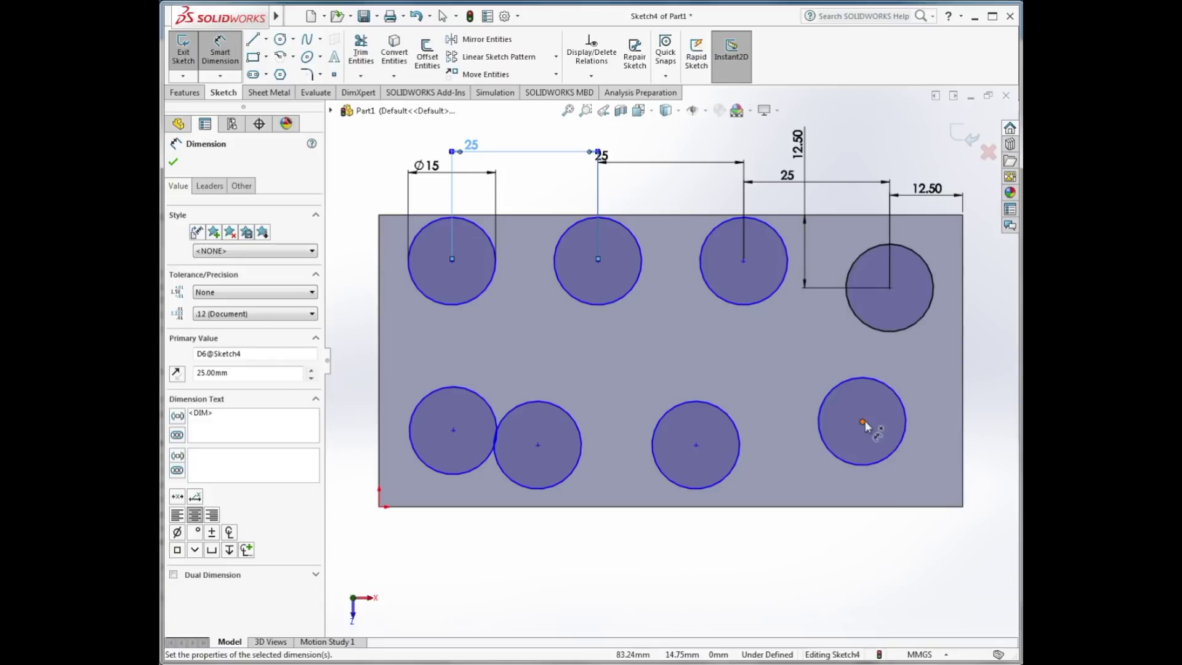
Place the lower-right circle's centre 12.5 mm above the block's bottom edge
click(862, 422)
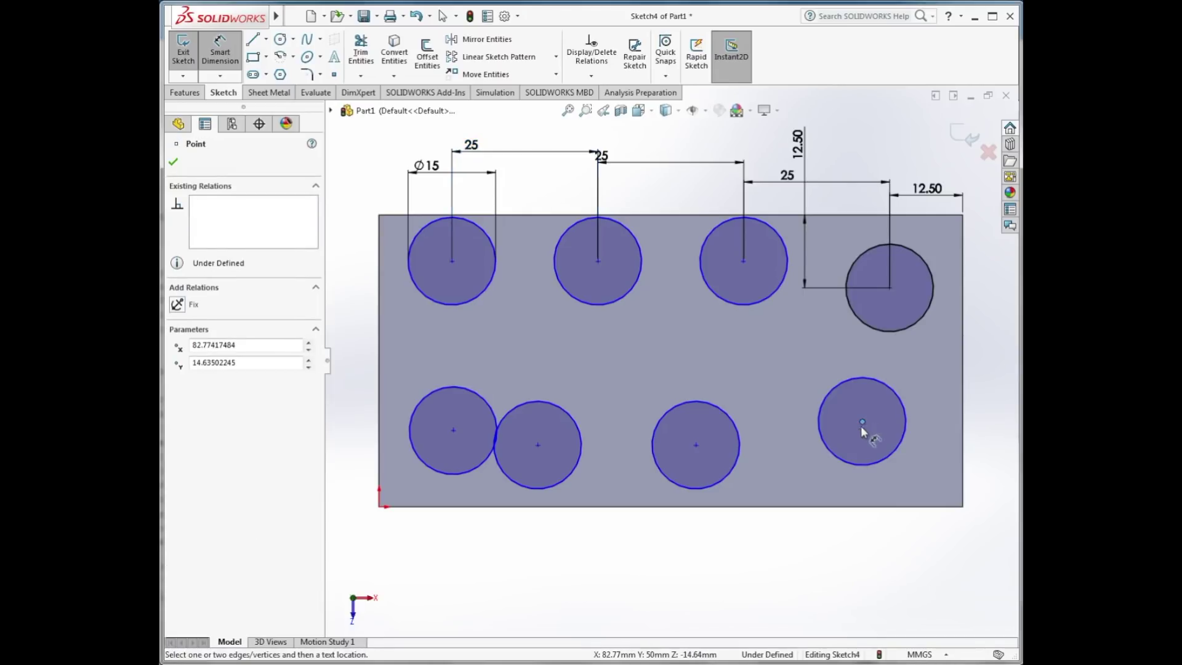
click(860, 507)
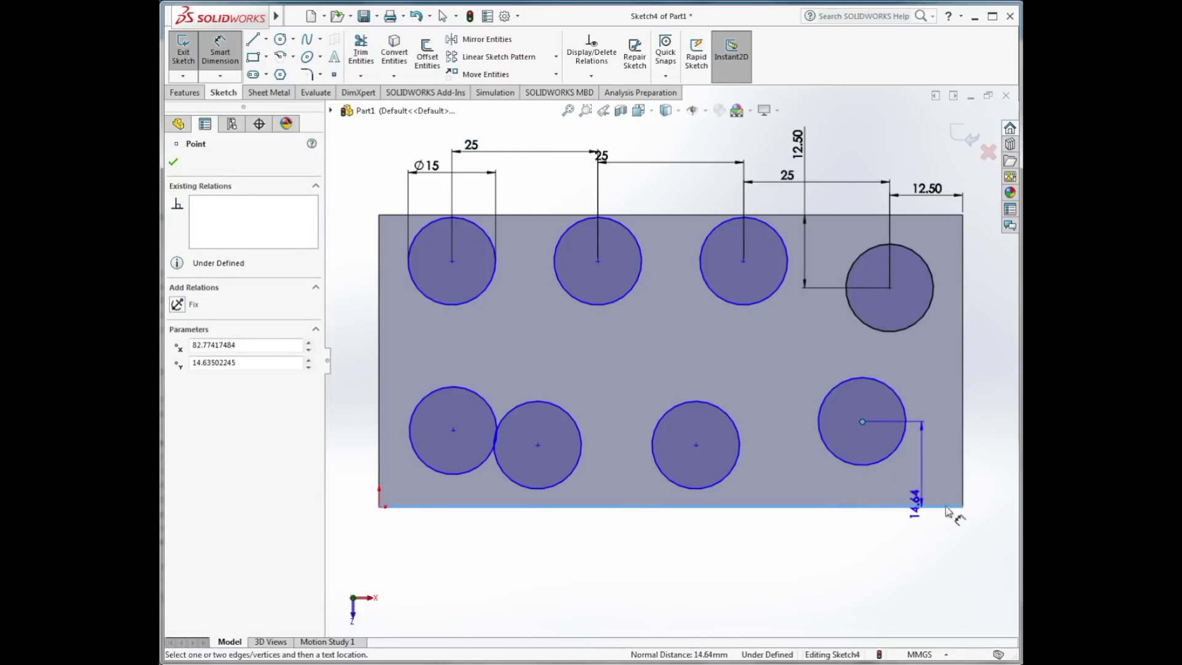
click(983, 525)
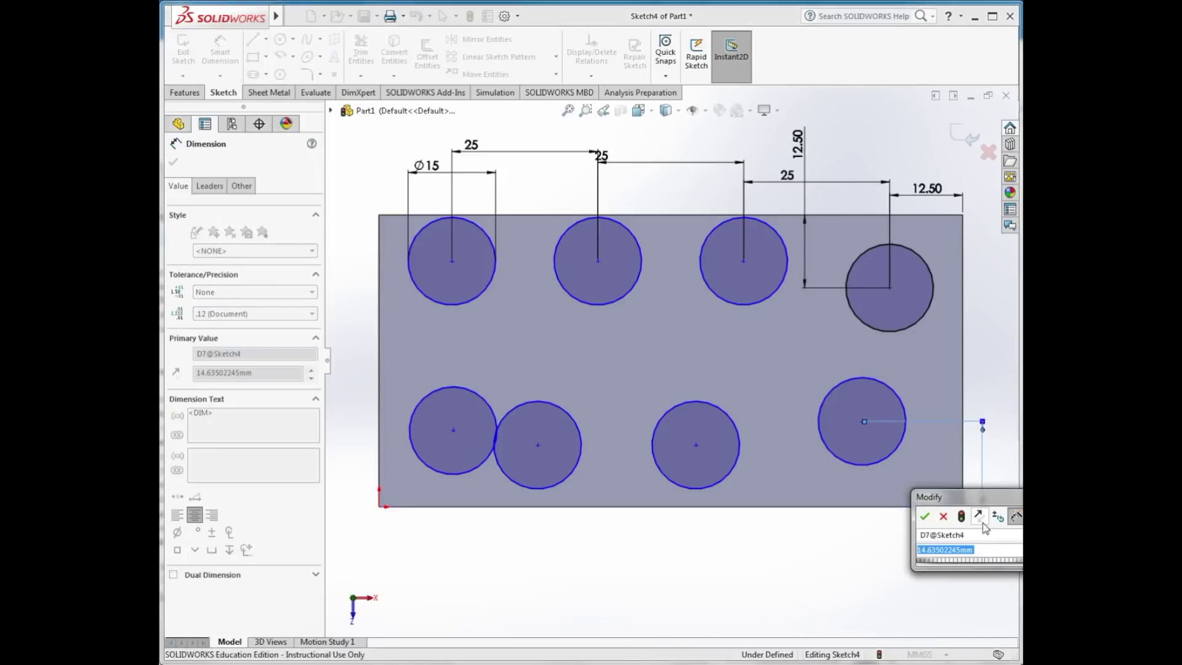
text(12.5)
key(Return)
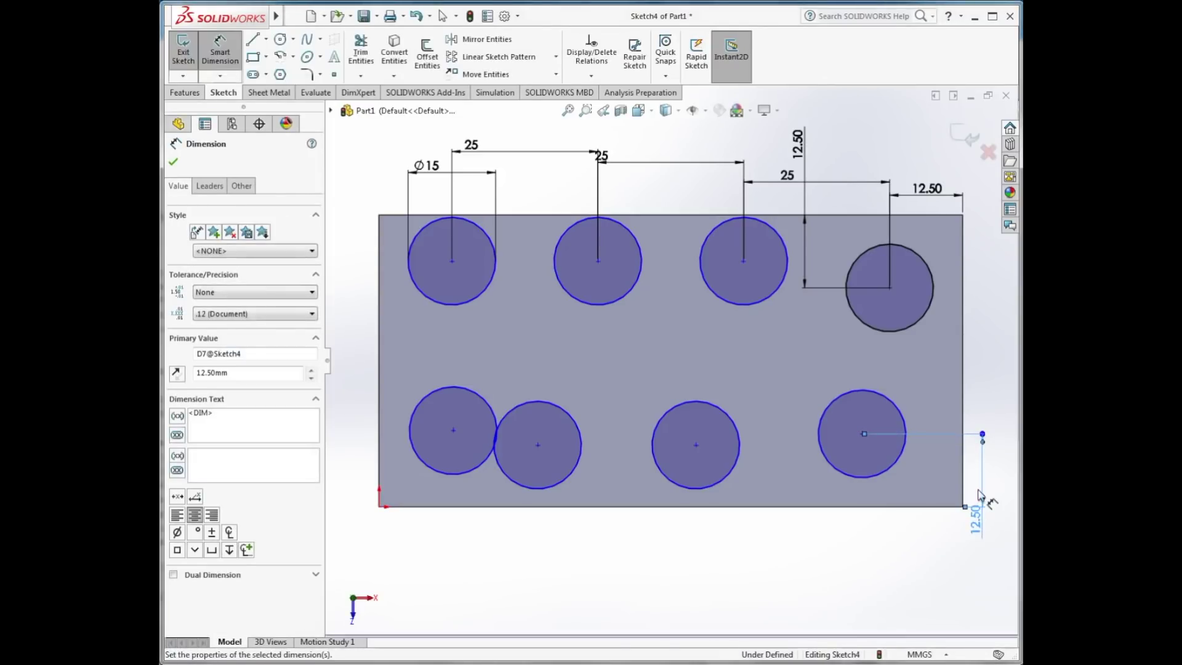
Add a Horizontal relation to the four top-row circle centres
click(174, 162)
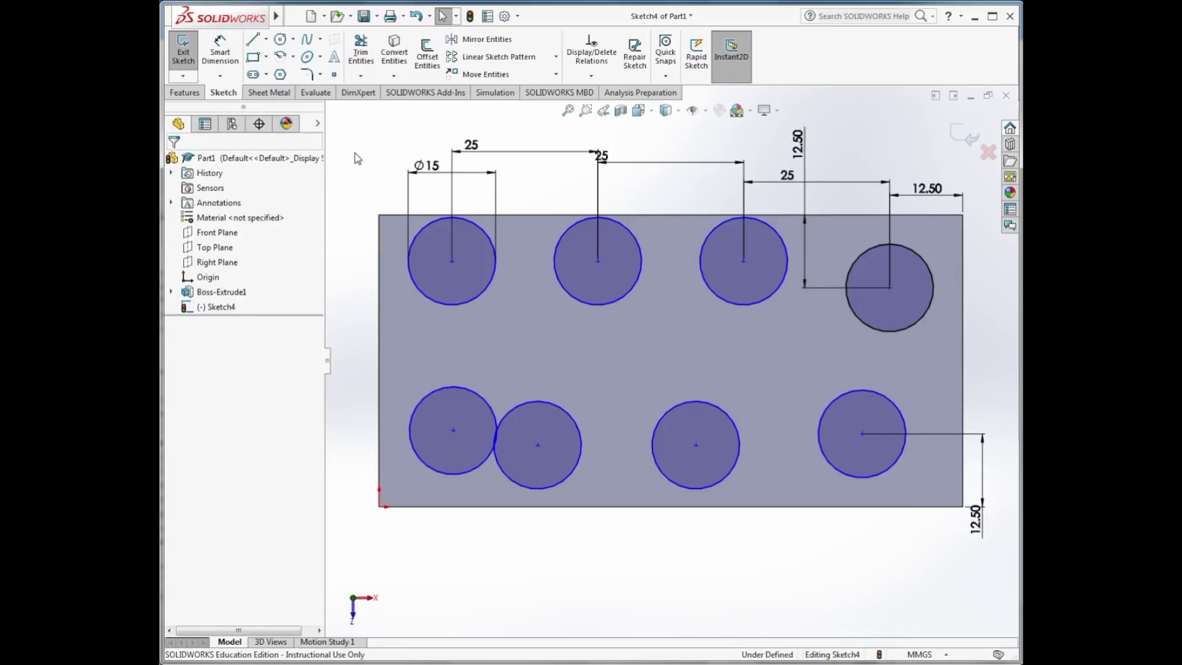
click(452, 262)
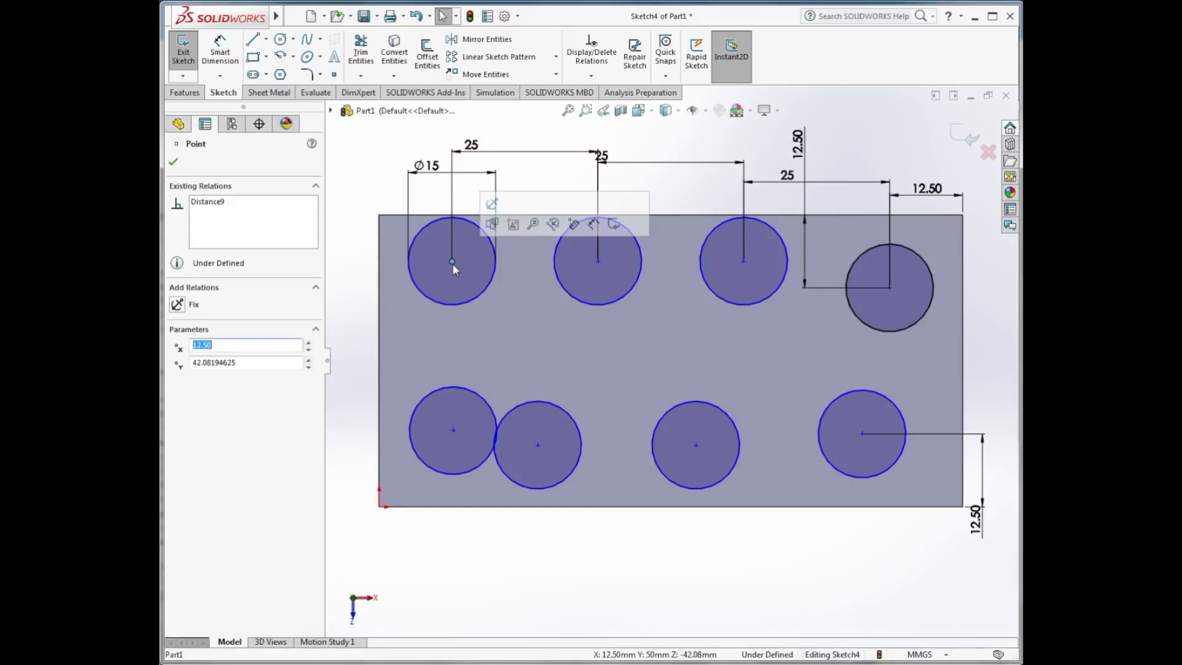
ctrl+click(597, 261)
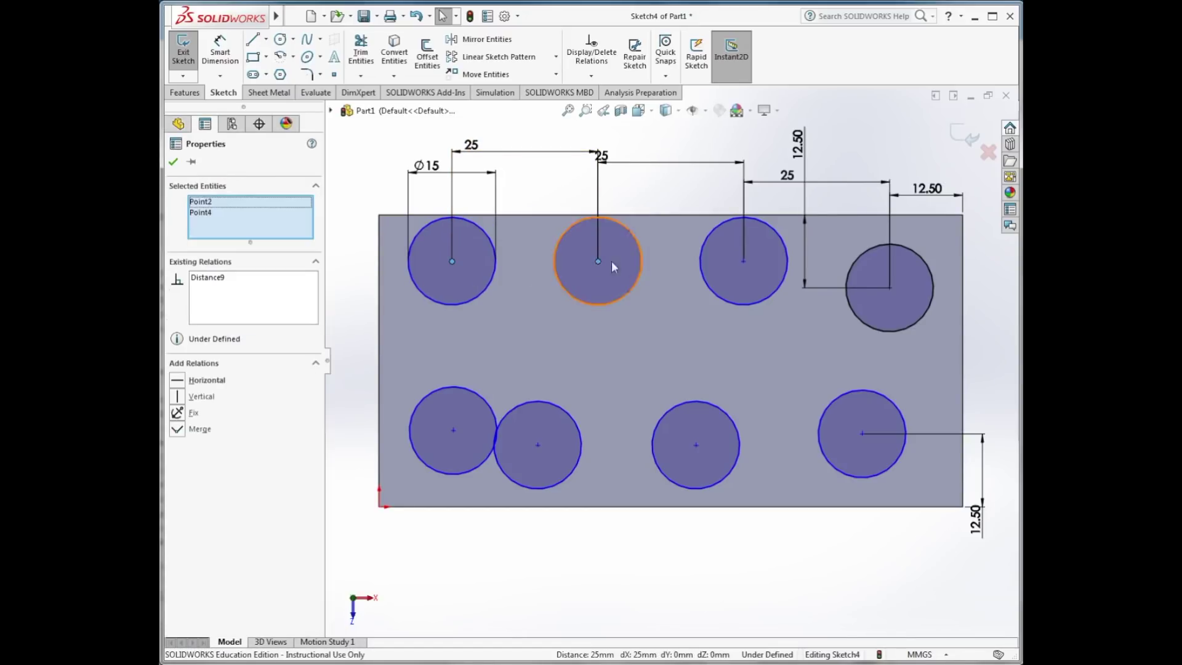
ctrl+click(745, 262)
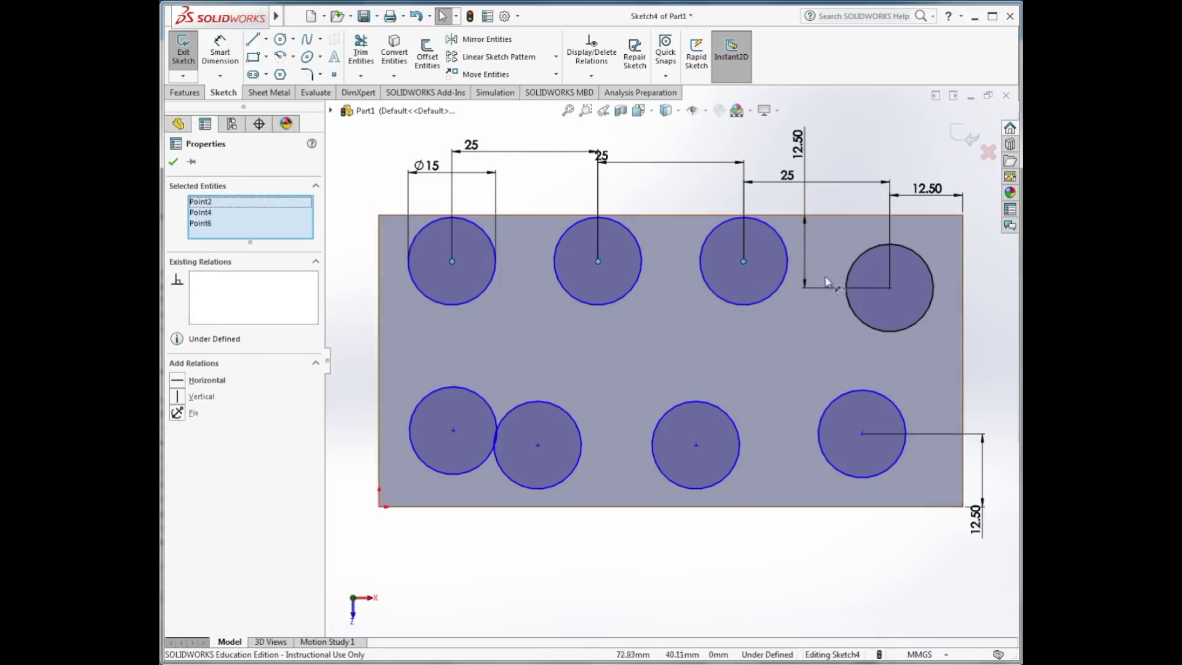
ctrl+click(890, 288)
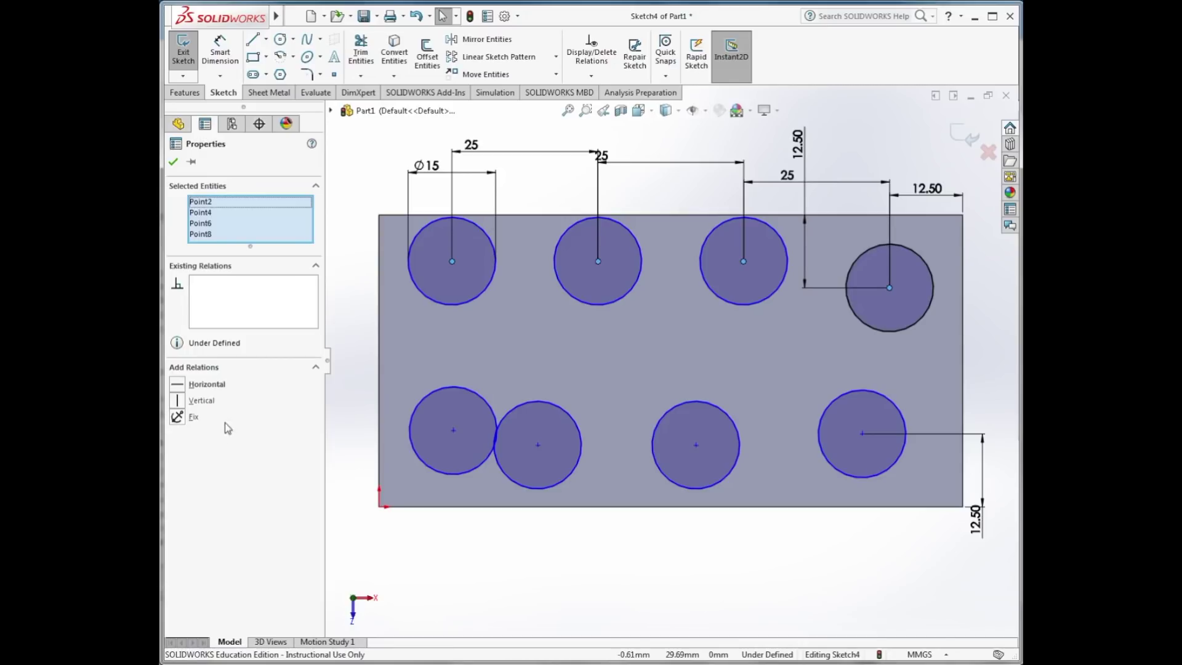
click(179, 385)
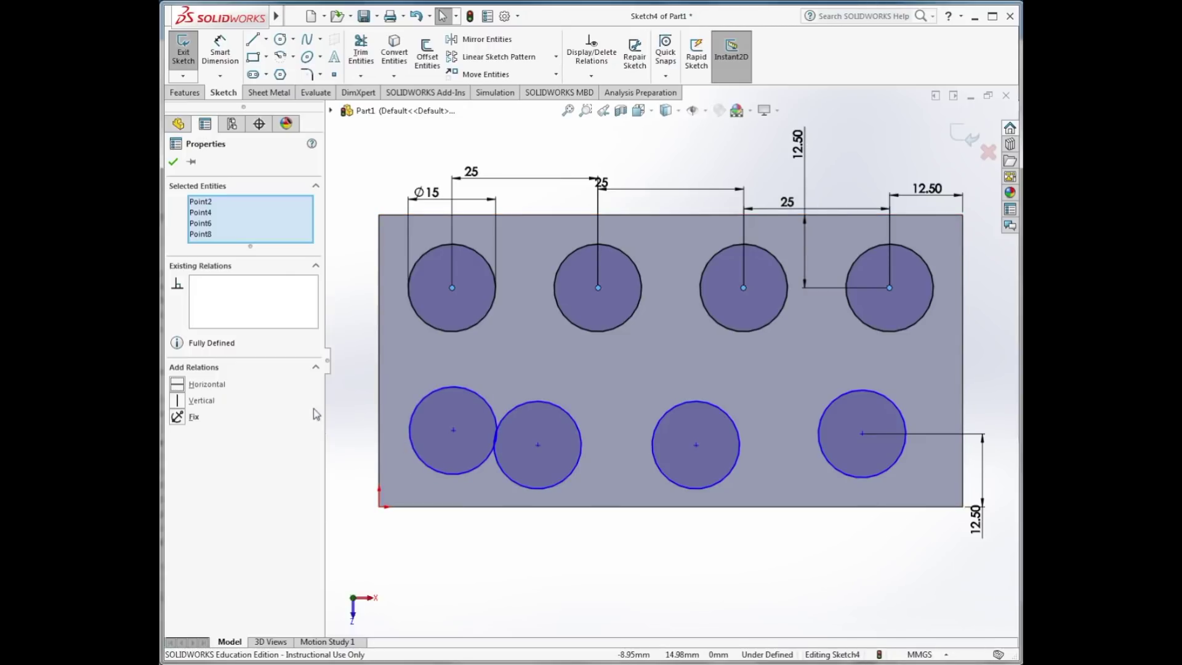
click(173, 161)
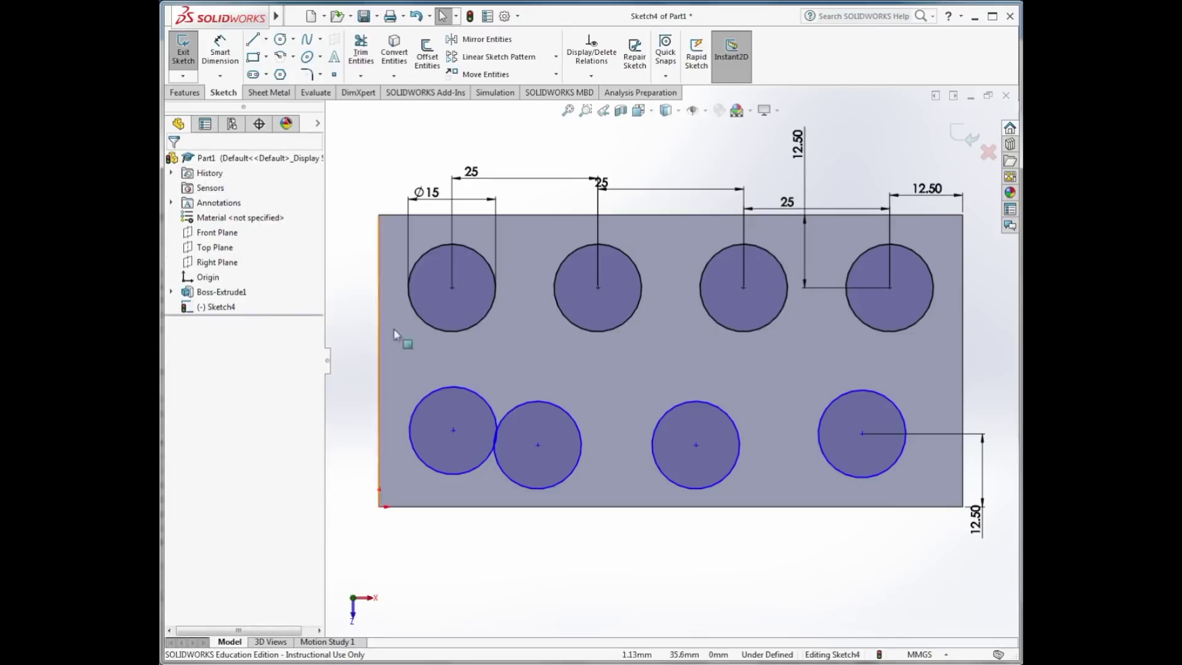
Add a Horizontal relation to the four bottom-row circle centres
click(453, 431)
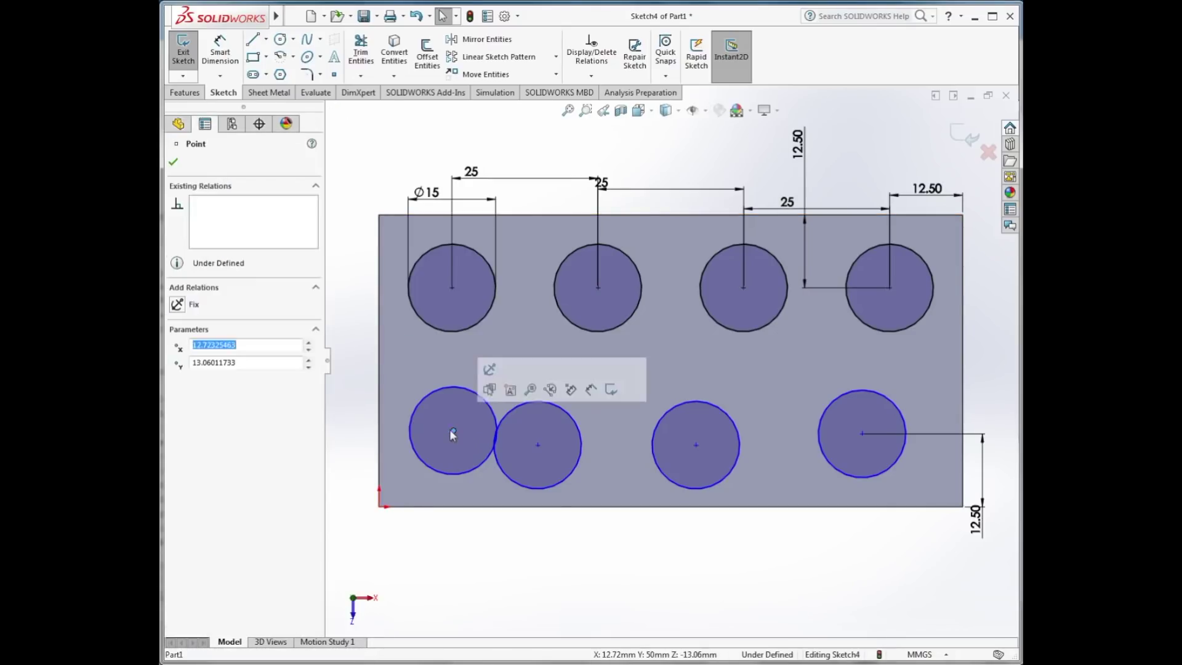
ctrl+click(538, 444)
click(696, 444)
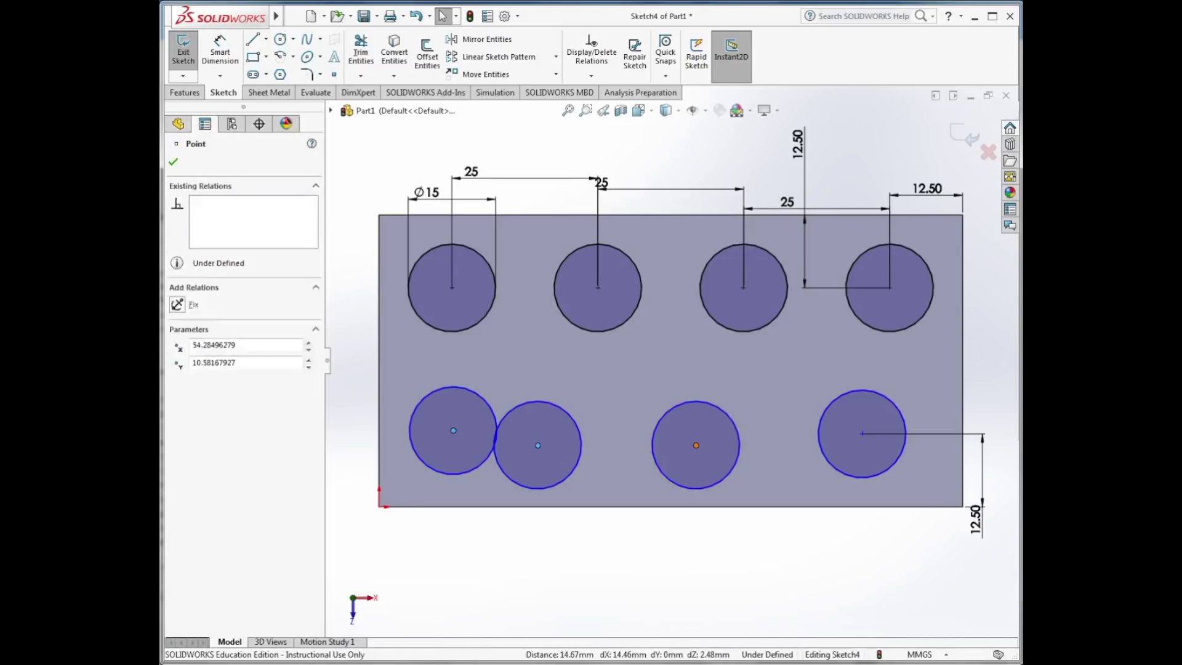
ctrl+click(862, 434)
click(862, 434)
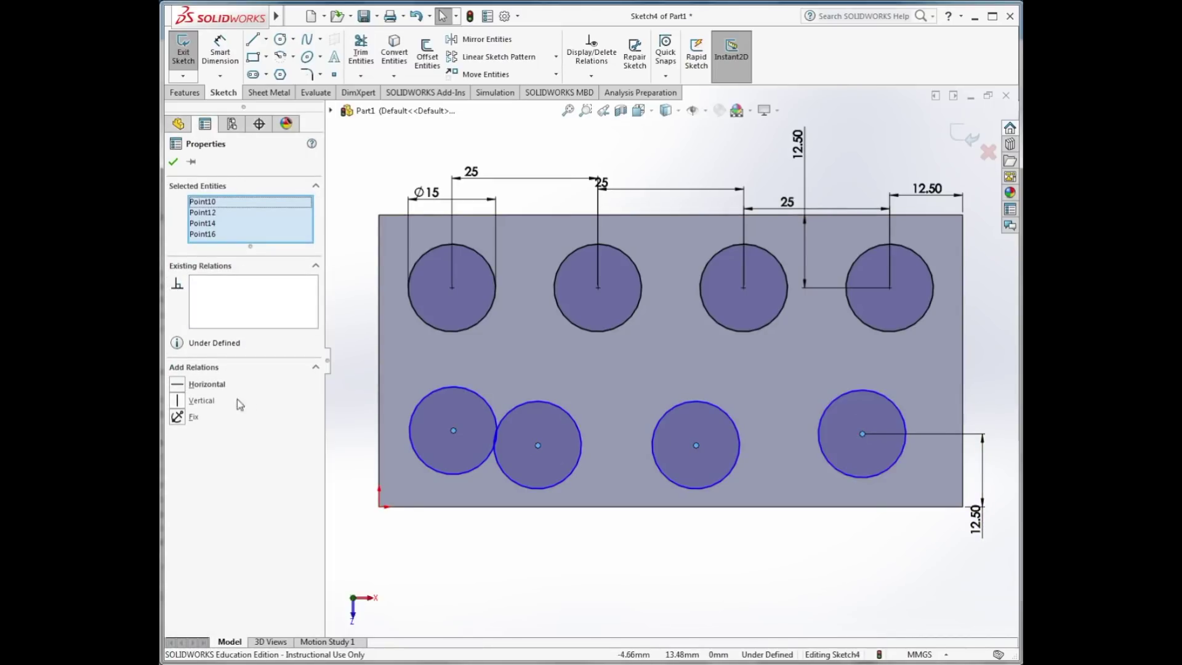
click(180, 386)
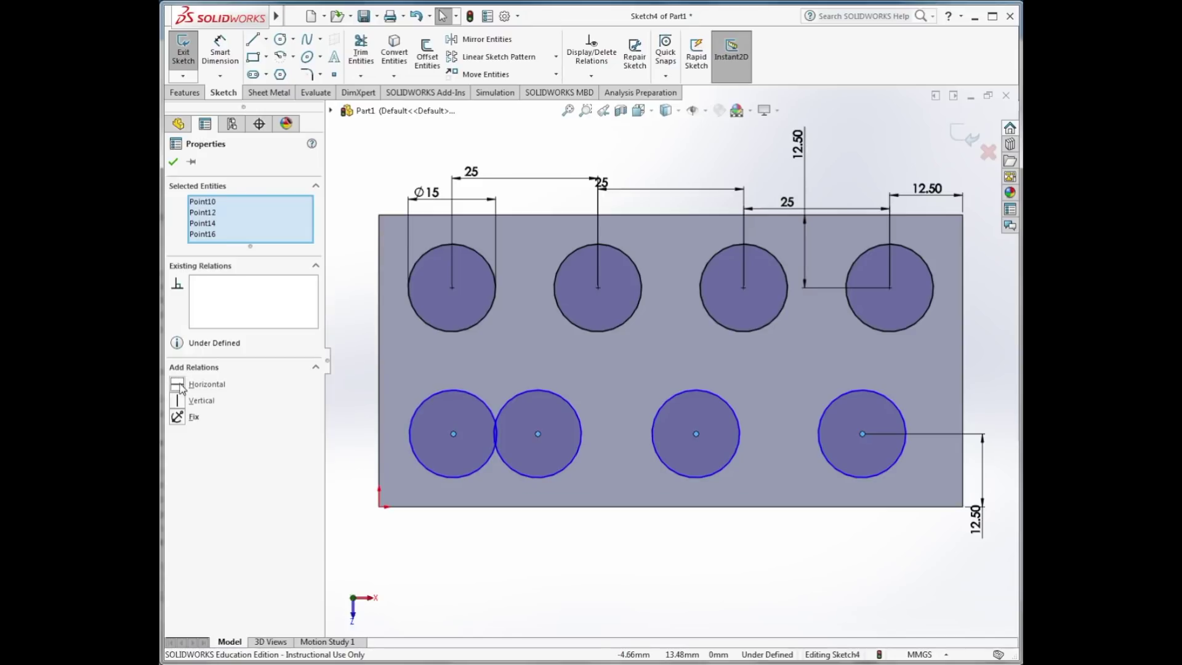
Vertically align the first and second bottom circle centres with those above them
click(174, 162)
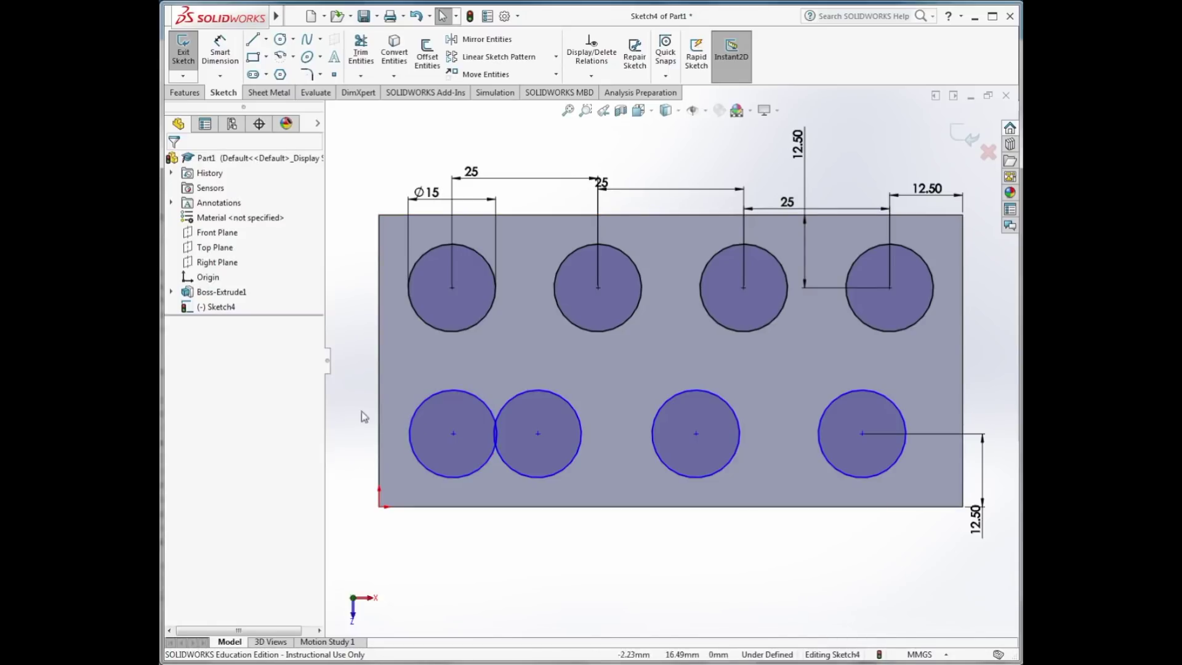
click(453, 434)
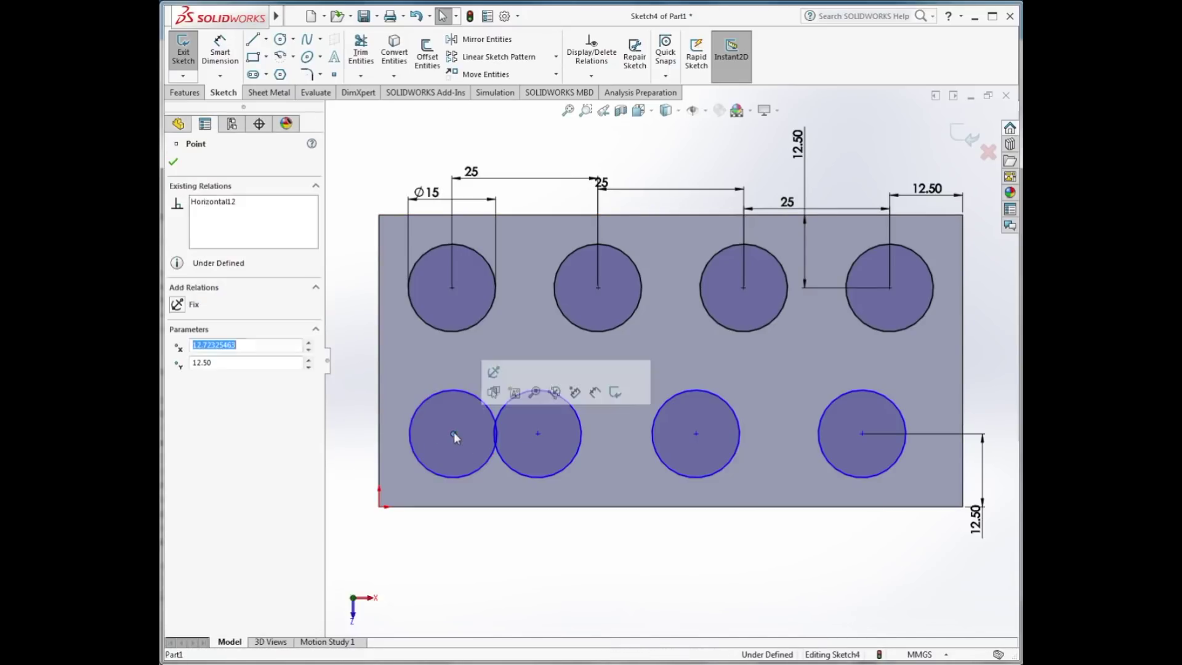
ctrl+click(452, 287)
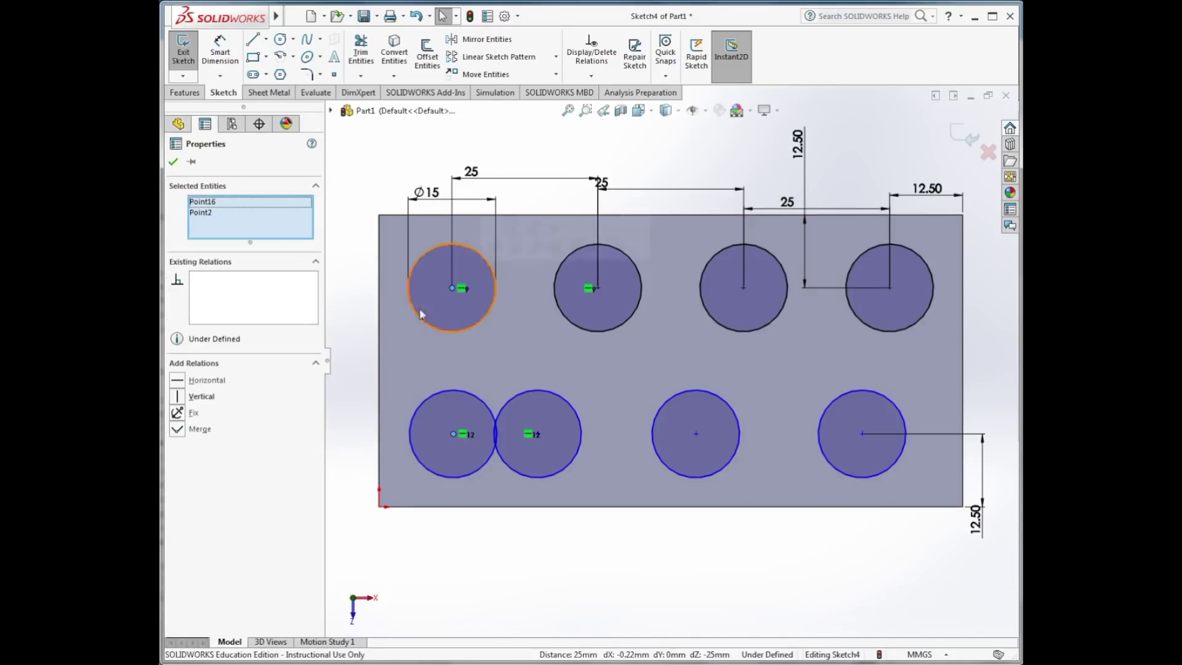
click(187, 396)
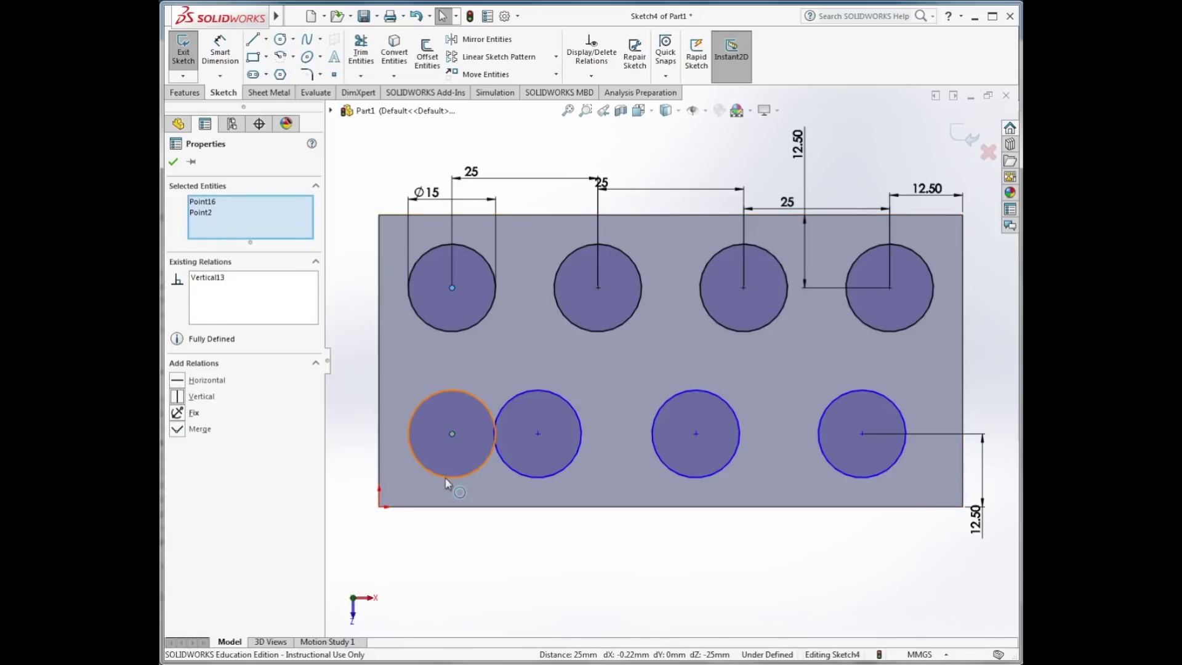
key(Escape)
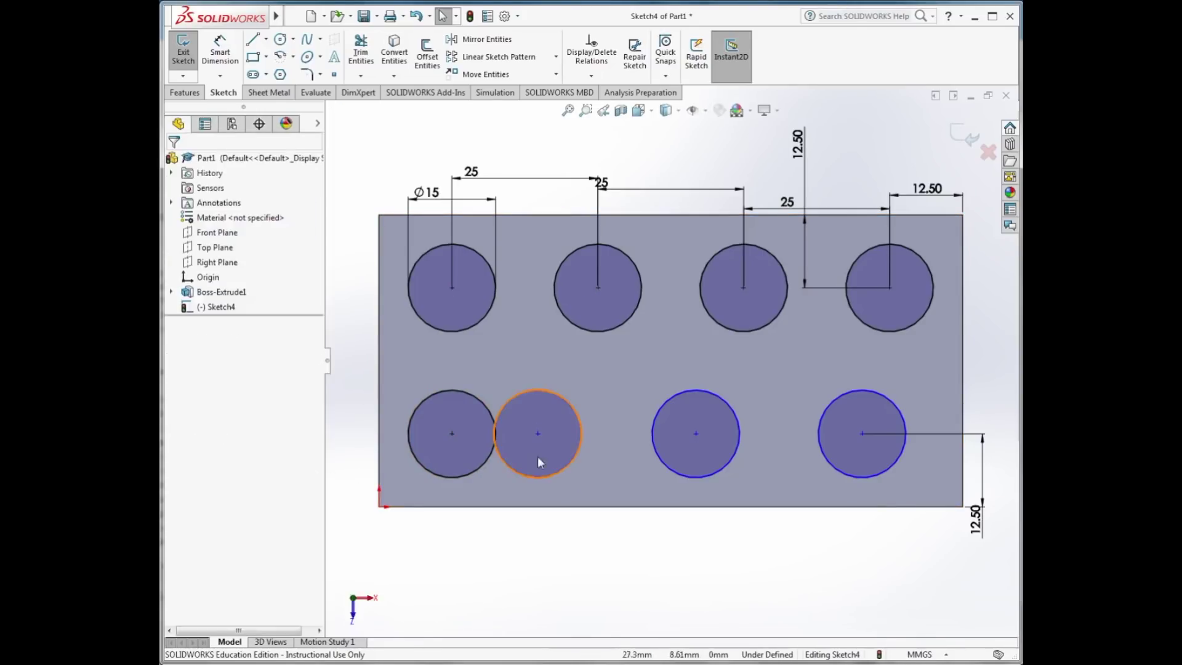
click(537, 434)
ctrl+click(597, 288)
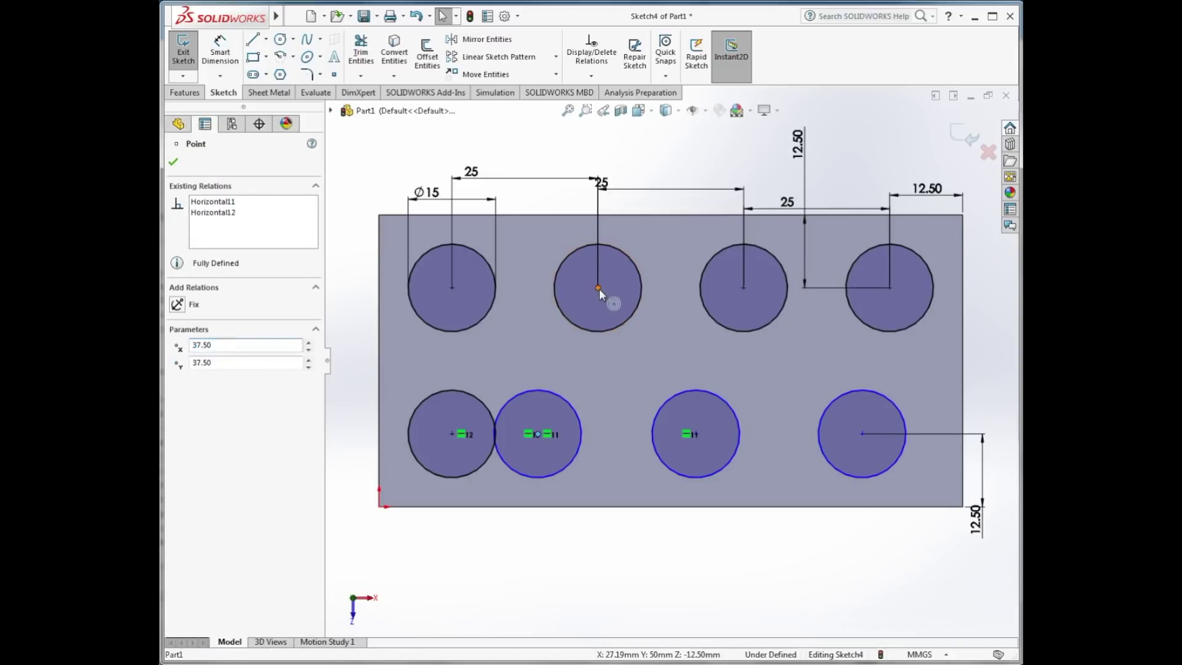
click(188, 397)
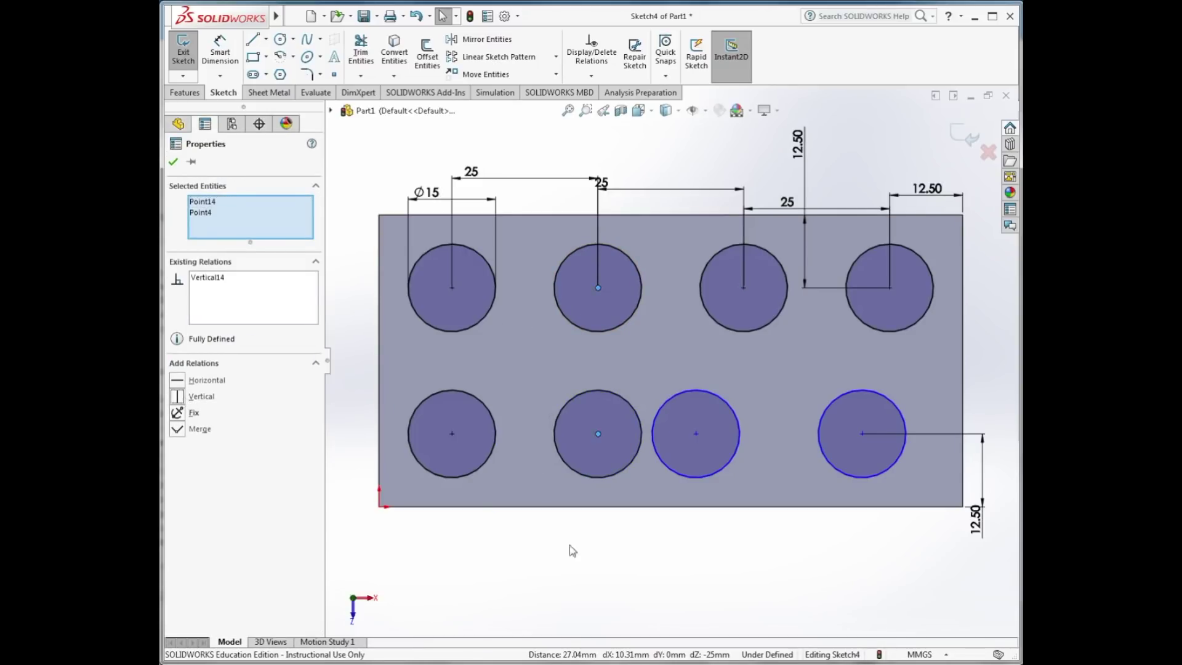
click(613, 554)
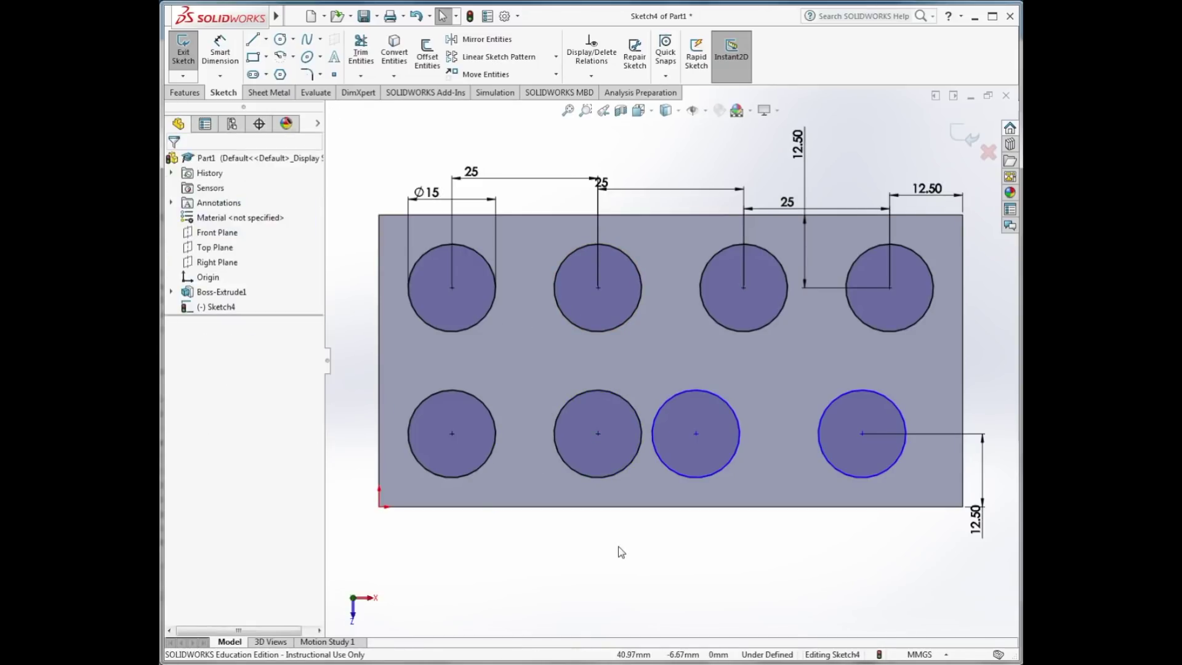
Vertically align the third and right-hand bottom circle centres with their top partners
click(696, 434)
ctrl+click(744, 287)
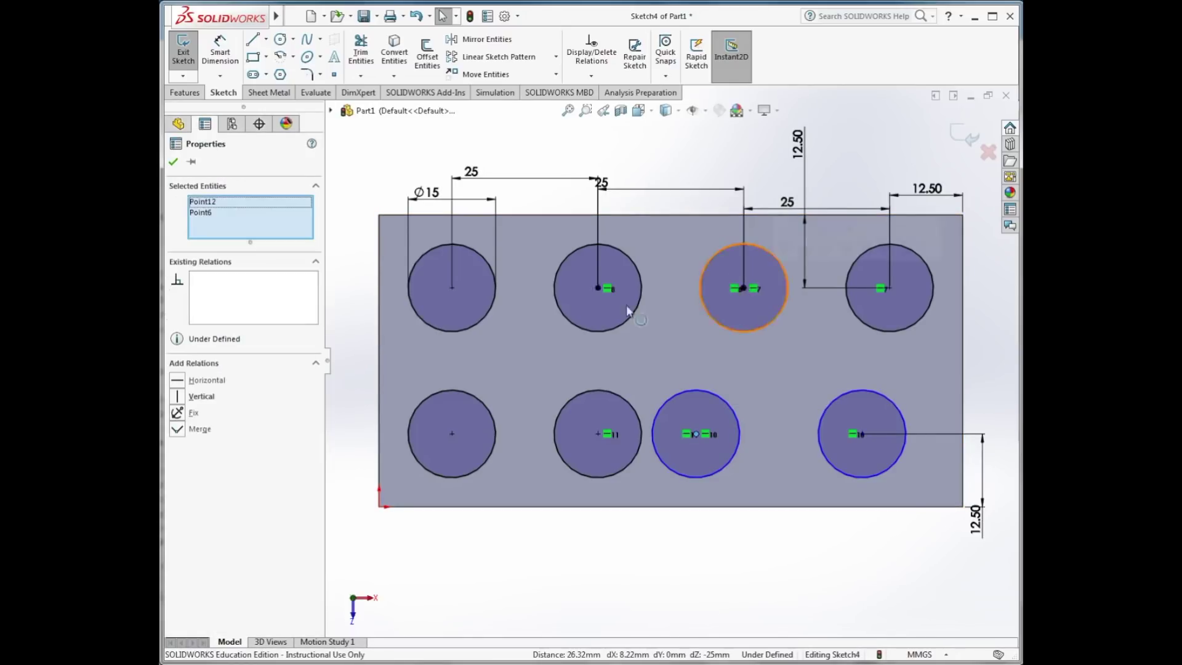
click(184, 397)
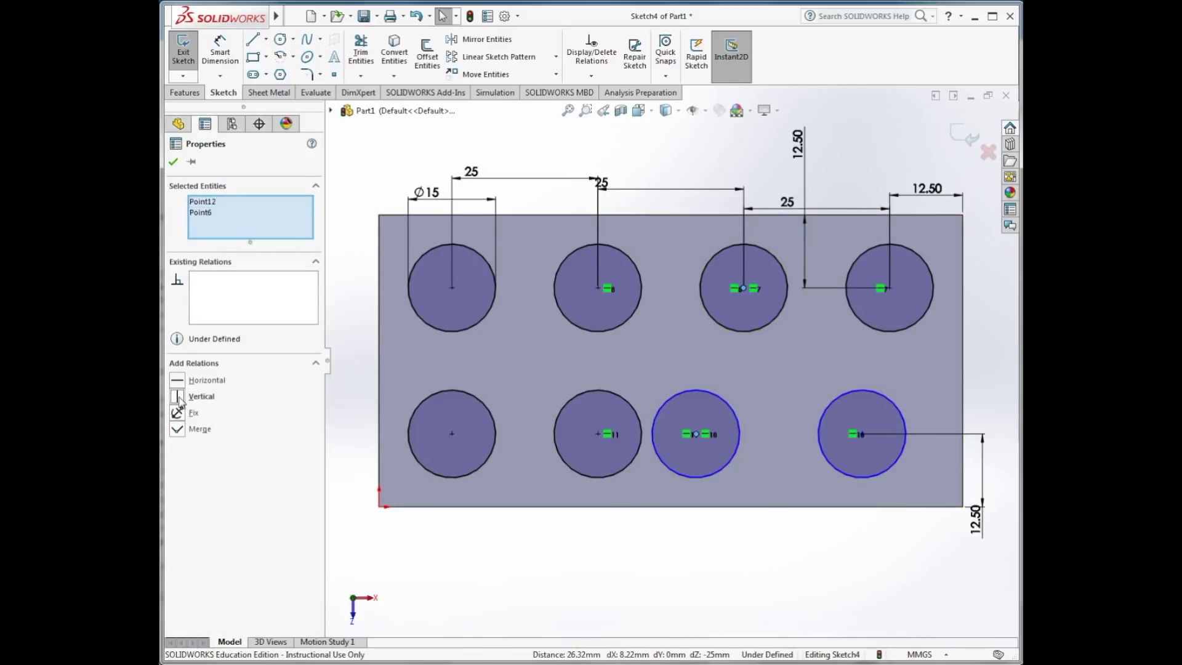
click(550, 557)
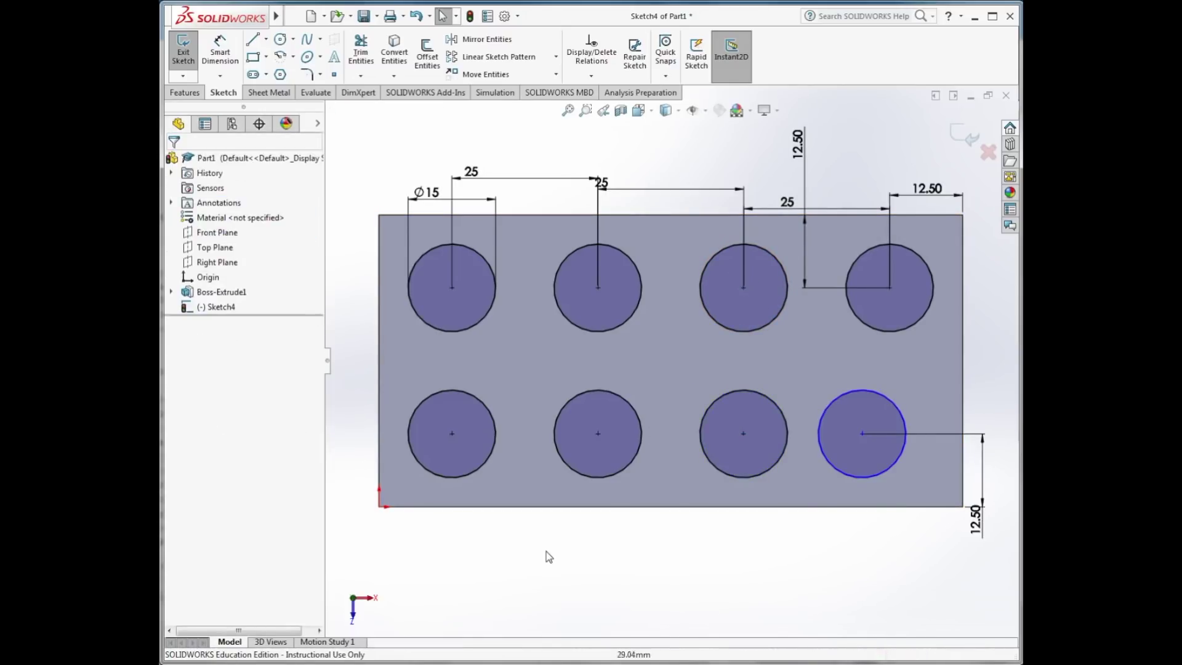
click(861, 435)
ctrl+click(889, 288)
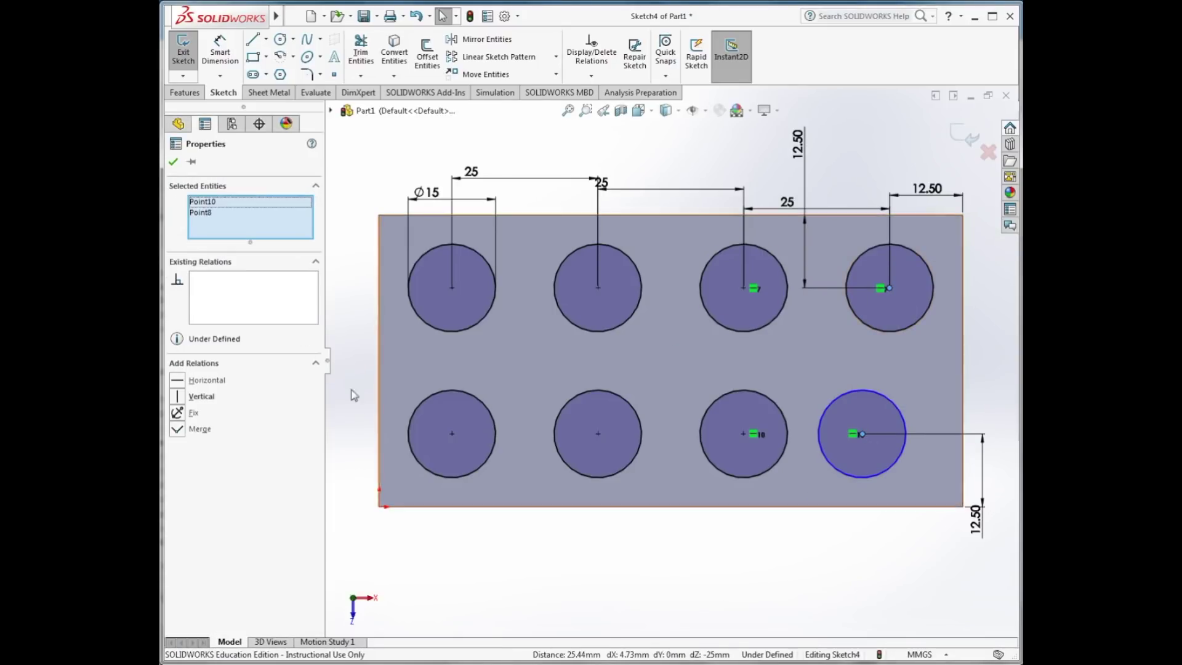
click(183, 397)
click(581, 567)
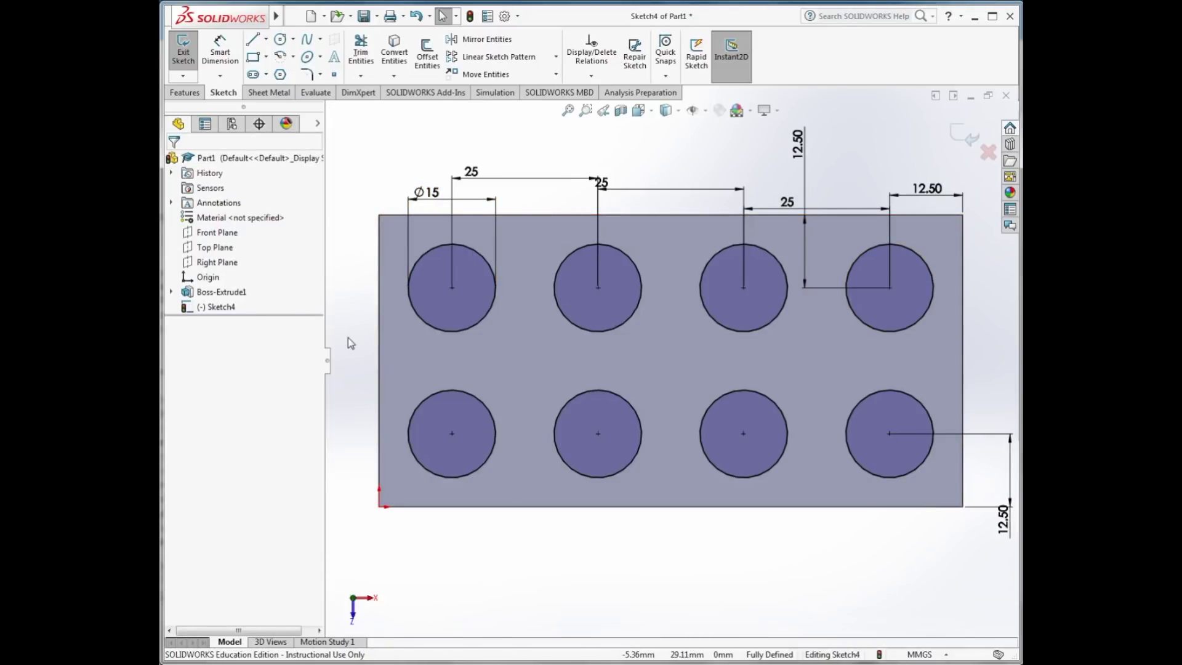
Exit the sketch and boss-extrude the eight circles 5.00 mm as Boss-Extrude3
click(969, 139)
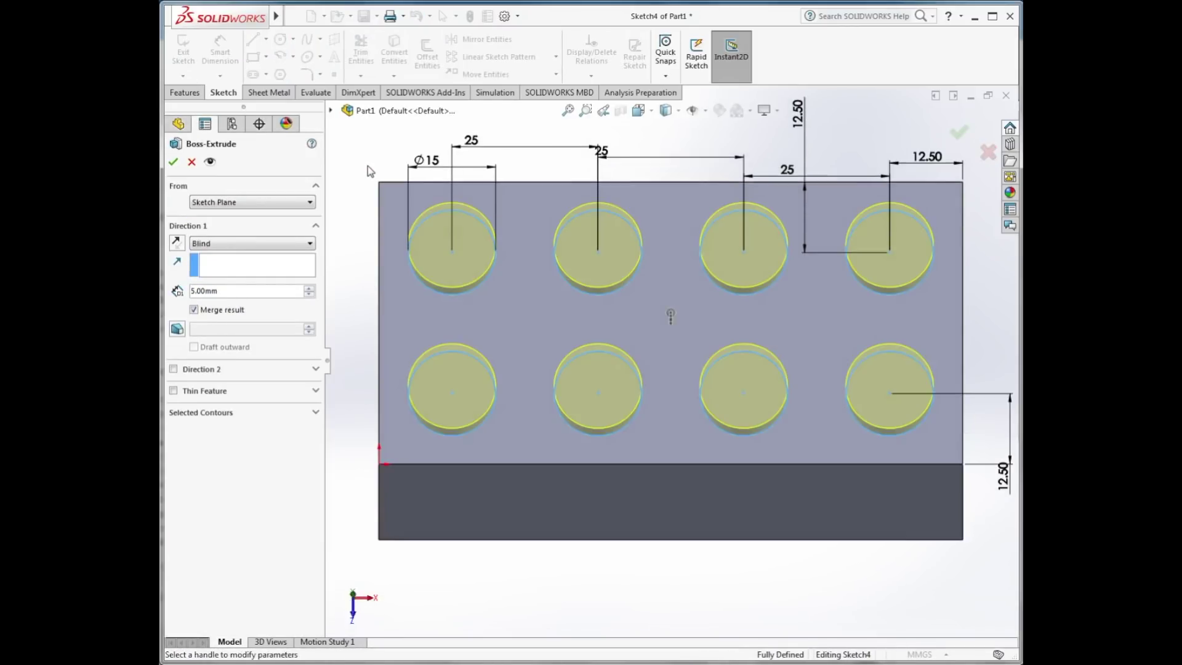
click(237, 290)
drag(237, 290, 183, 291)
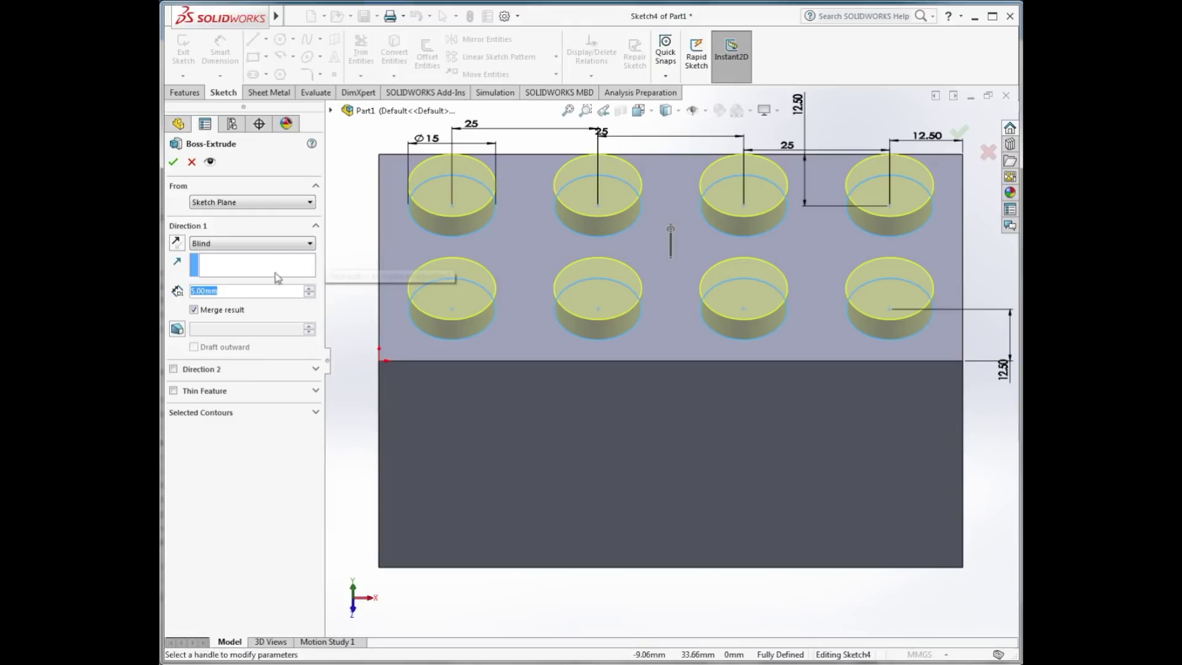
click(173, 162)
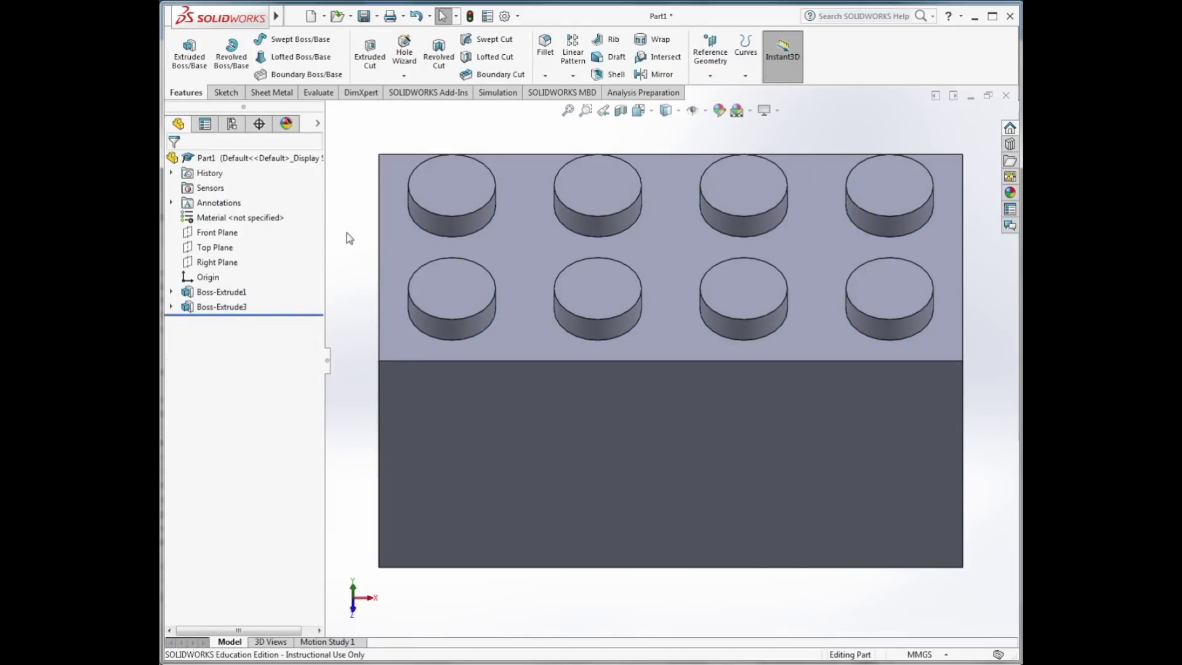
Switch the studded block to the Isometric view
key(Down)
key(Down)
key(Down)
key(Up)
key(Up)
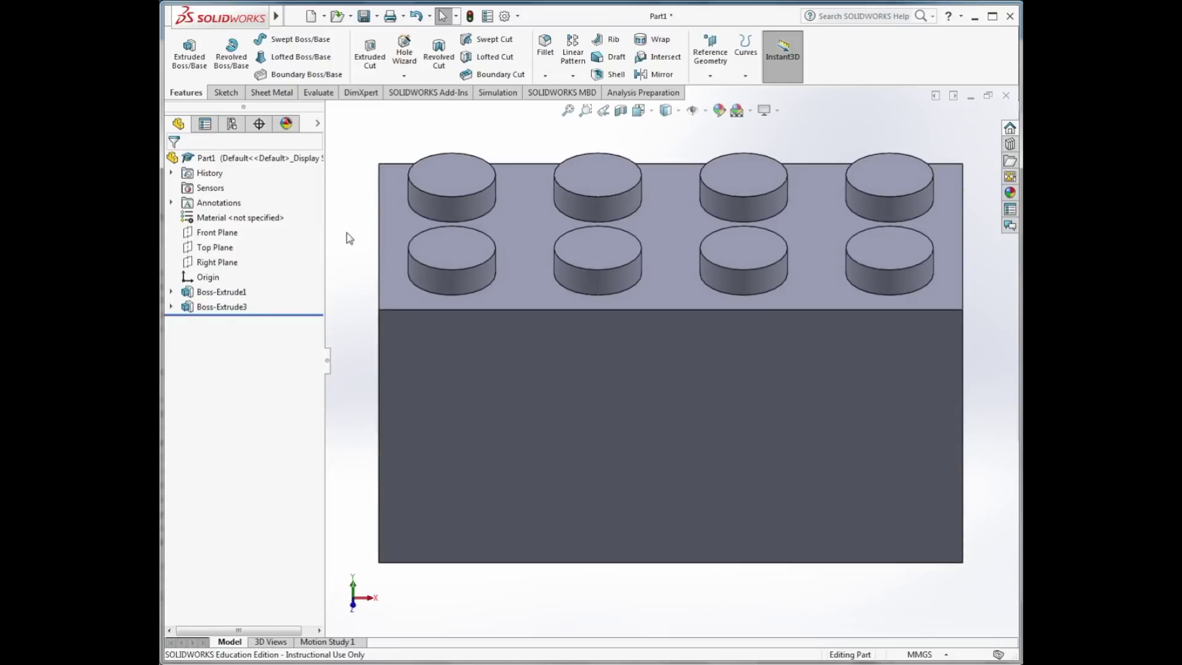
key(space)
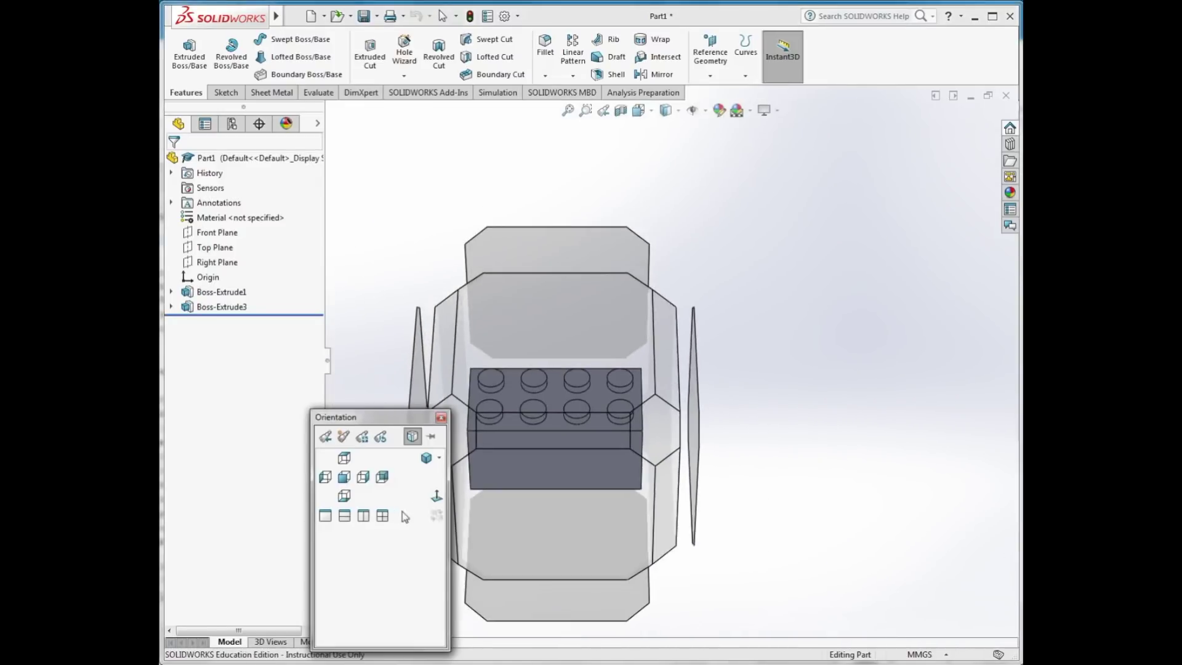
click(431, 467)
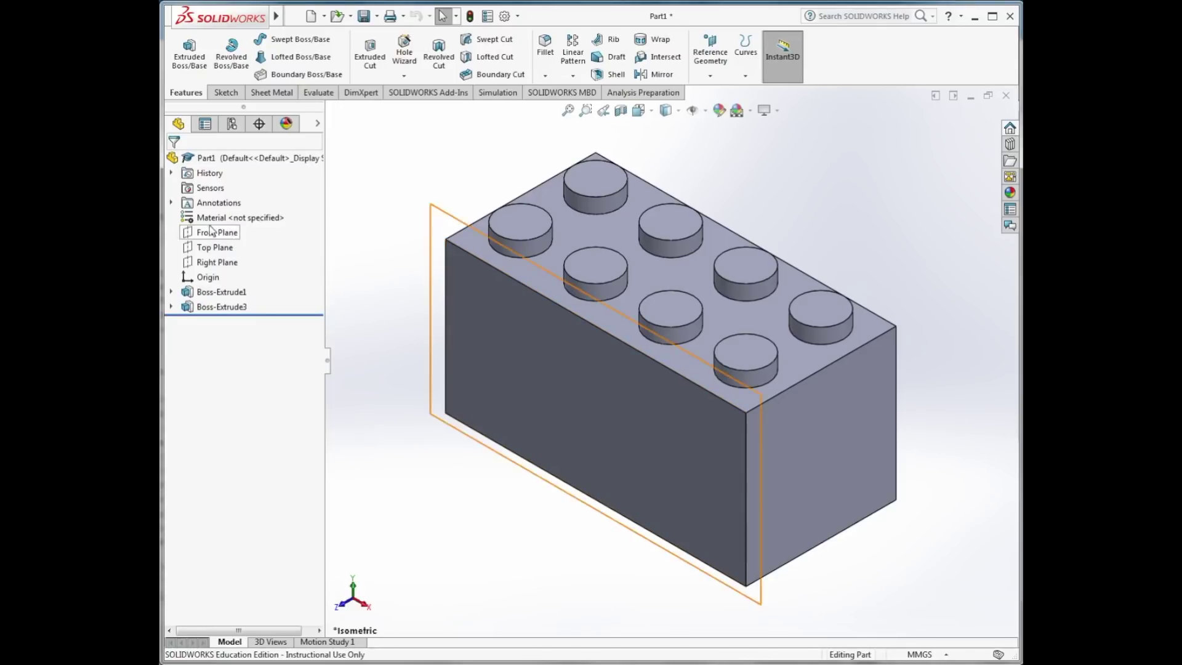
Roll the feature tree back above Boss-Extrude3 and inspect the base block's sketch dimensions
click(228, 298)
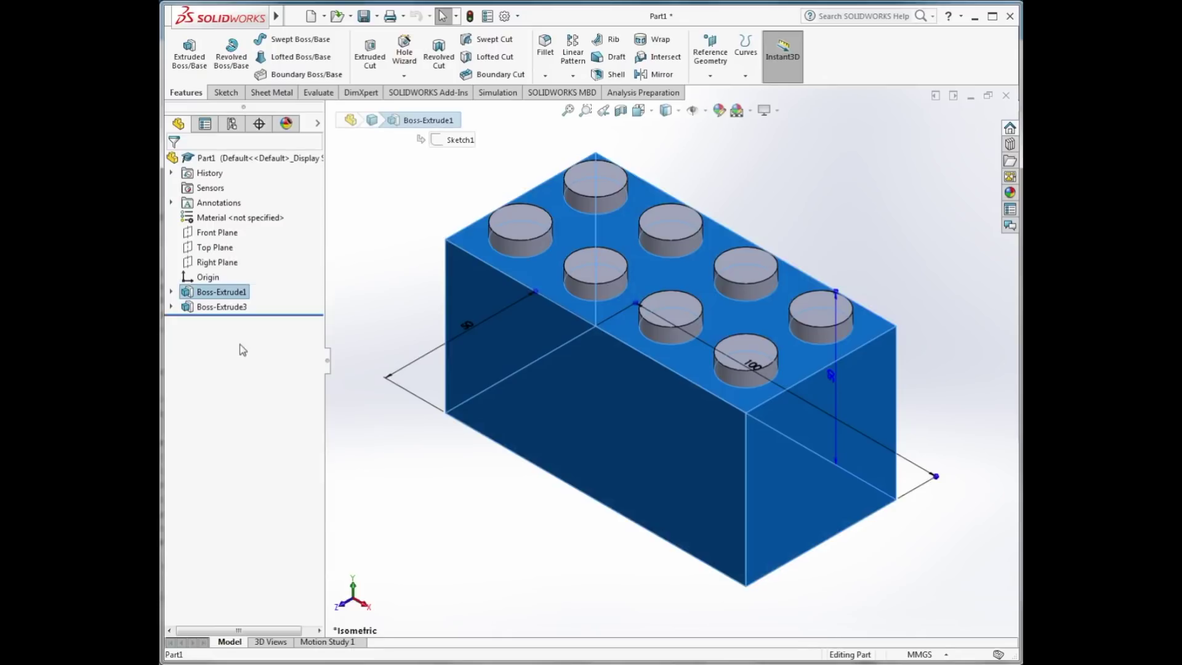
click(222, 308)
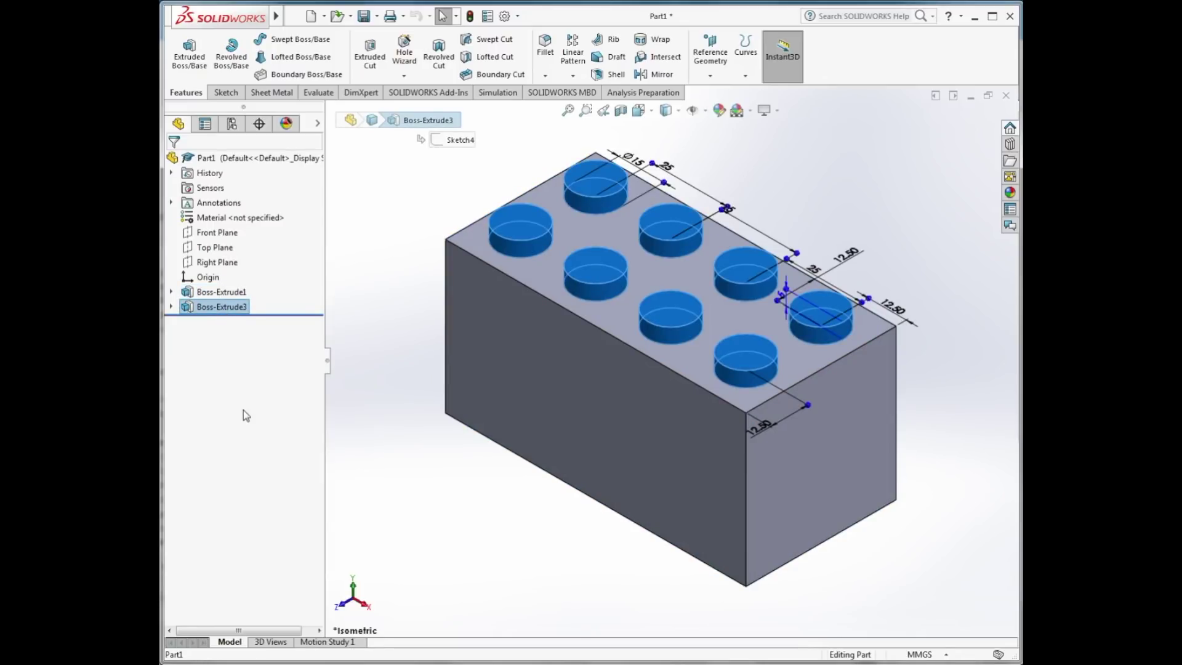
click(316, 334)
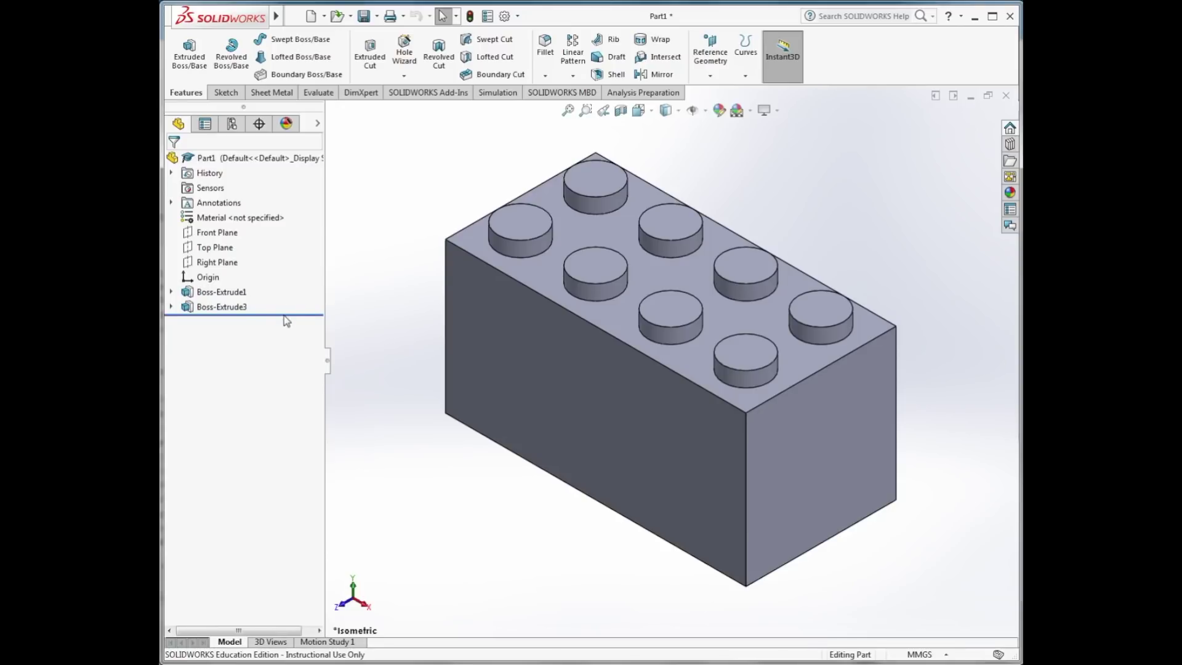
drag(290, 313, 287, 307)
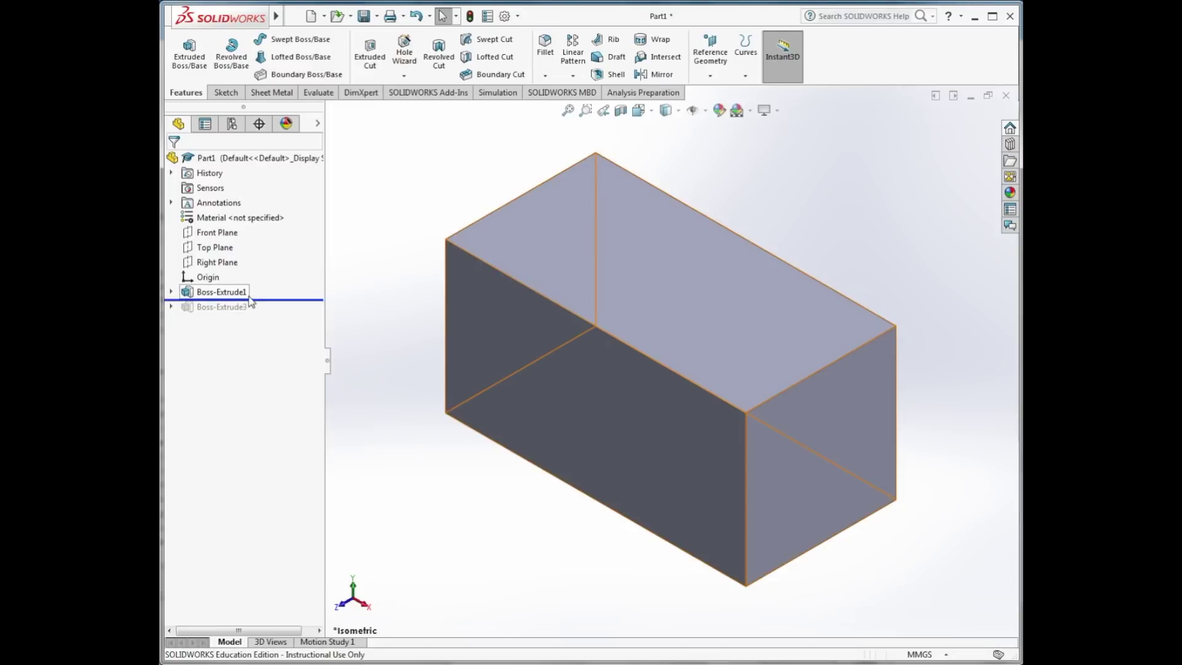
click(171, 293)
click(216, 307)
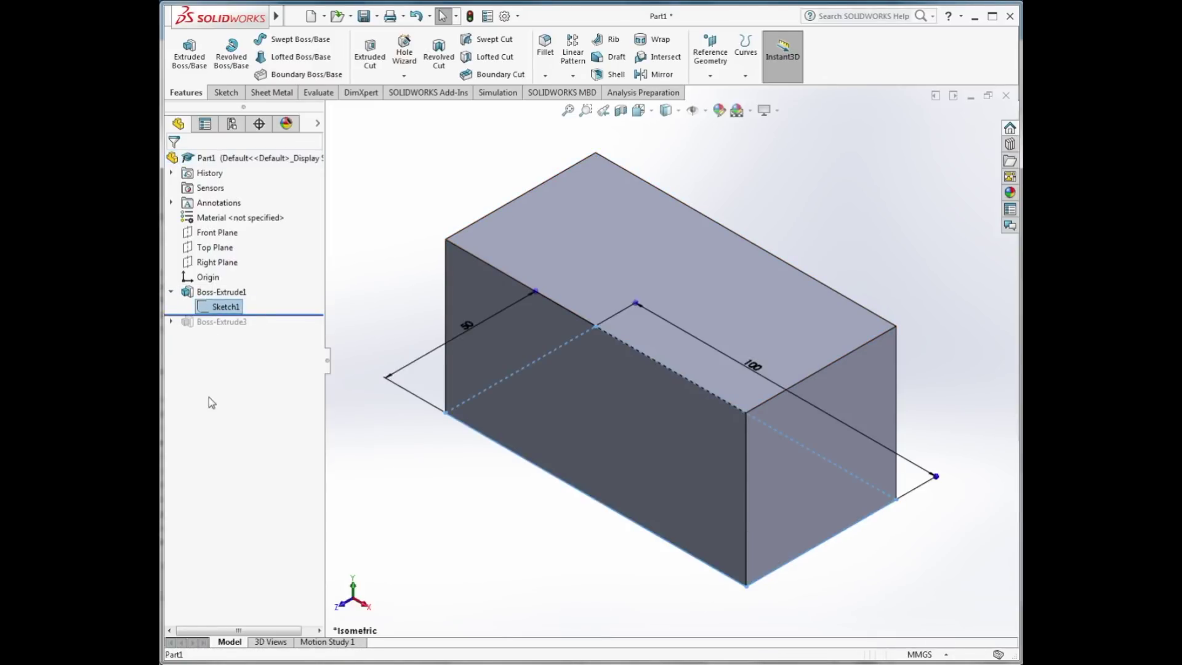
click(198, 293)
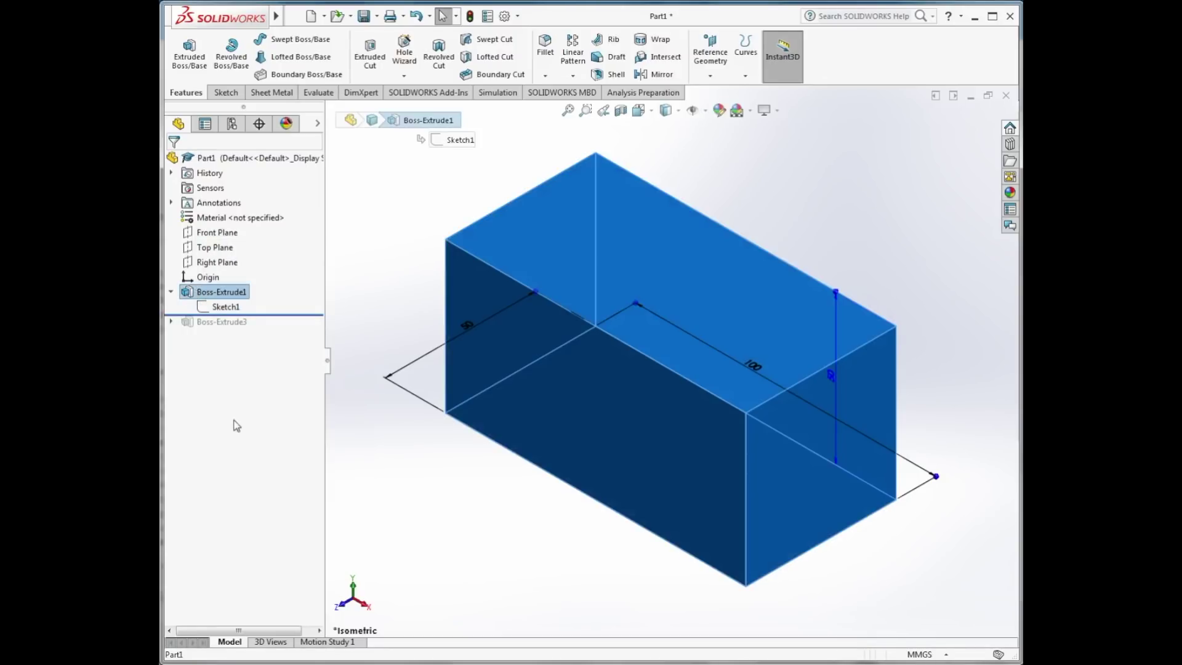
click(407, 426)
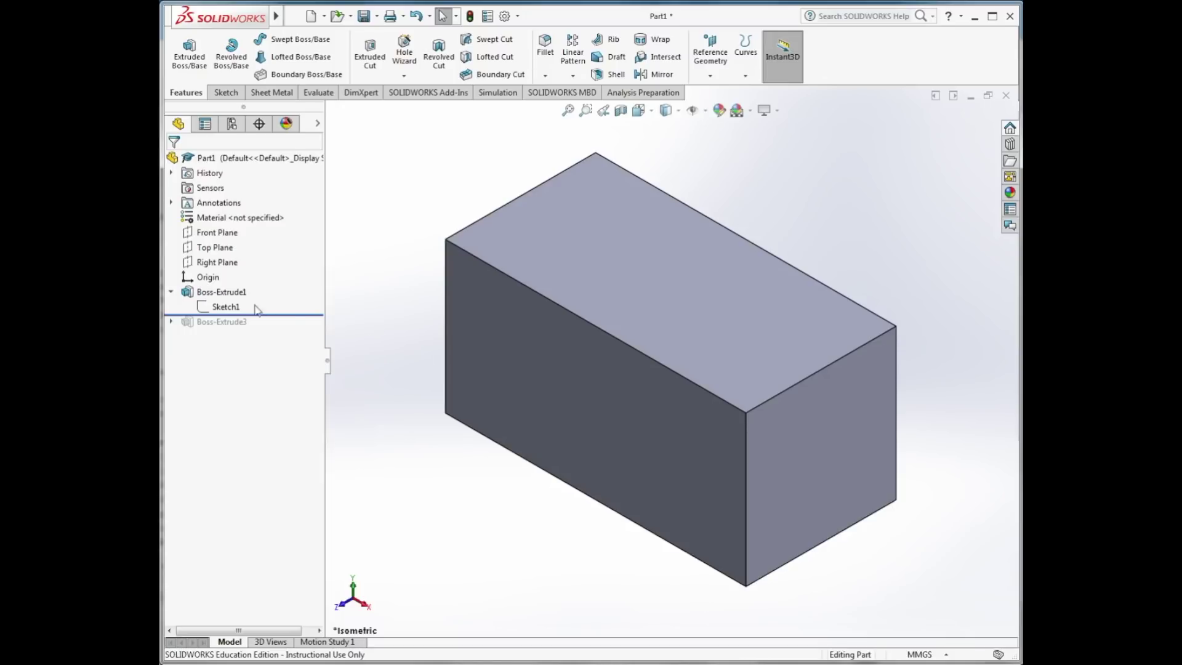
Edit Boss-Extrude1 and change its depth to 25 mm
click(193, 293)
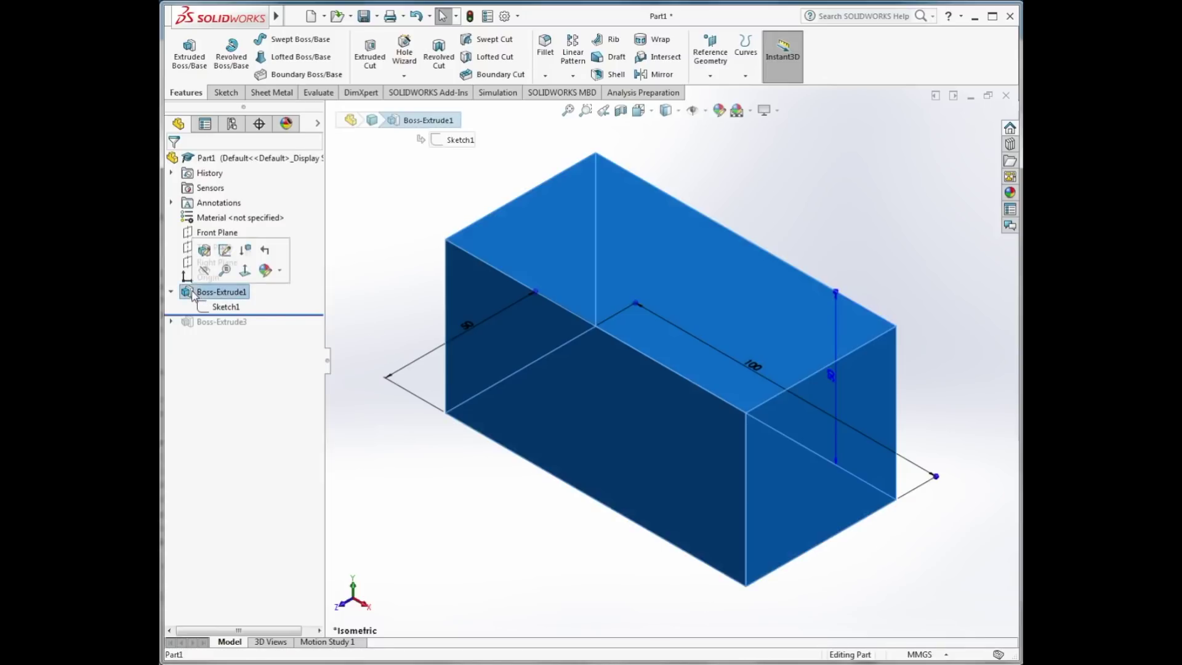
click(204, 255)
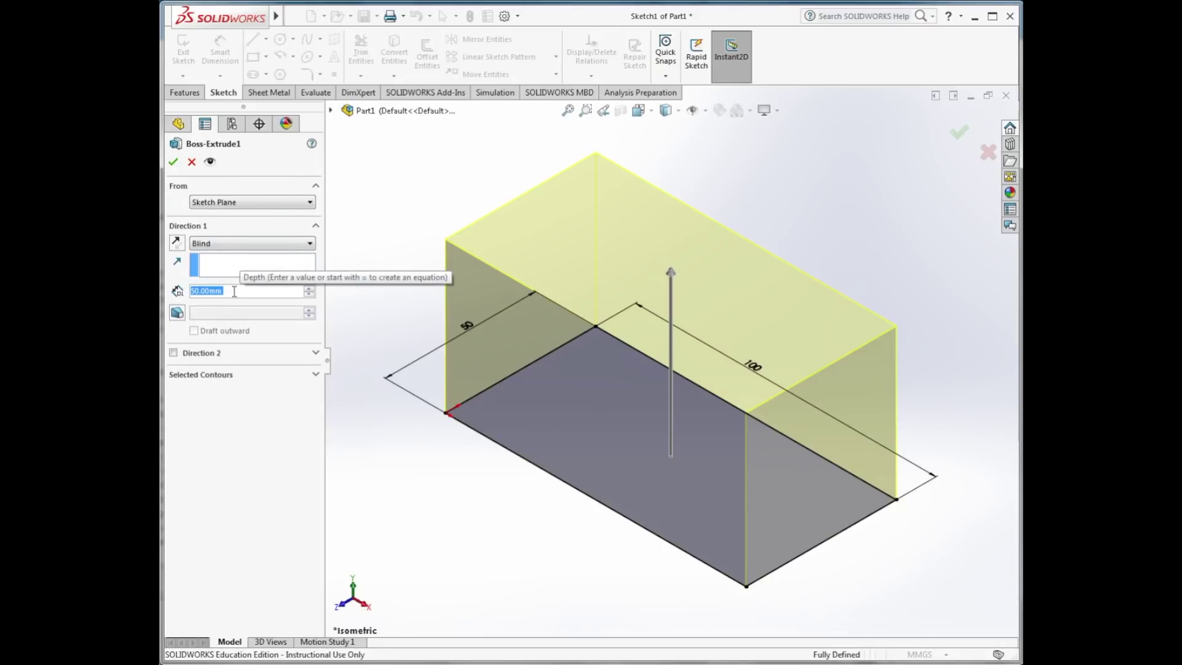
text(25)
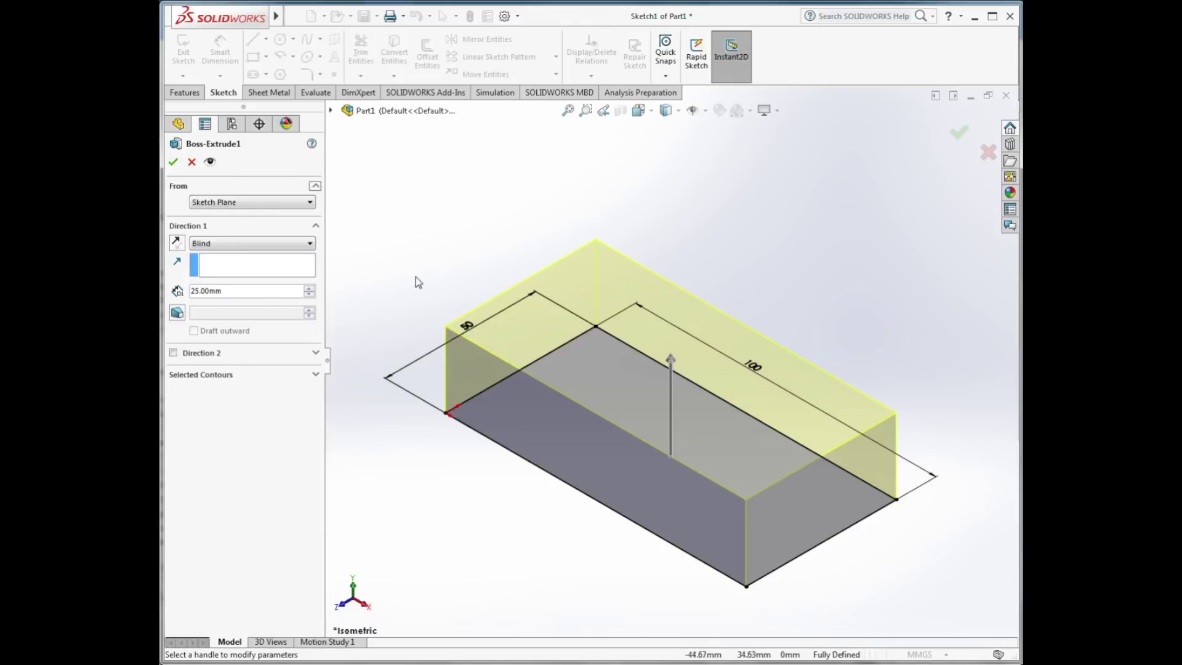
click(173, 161)
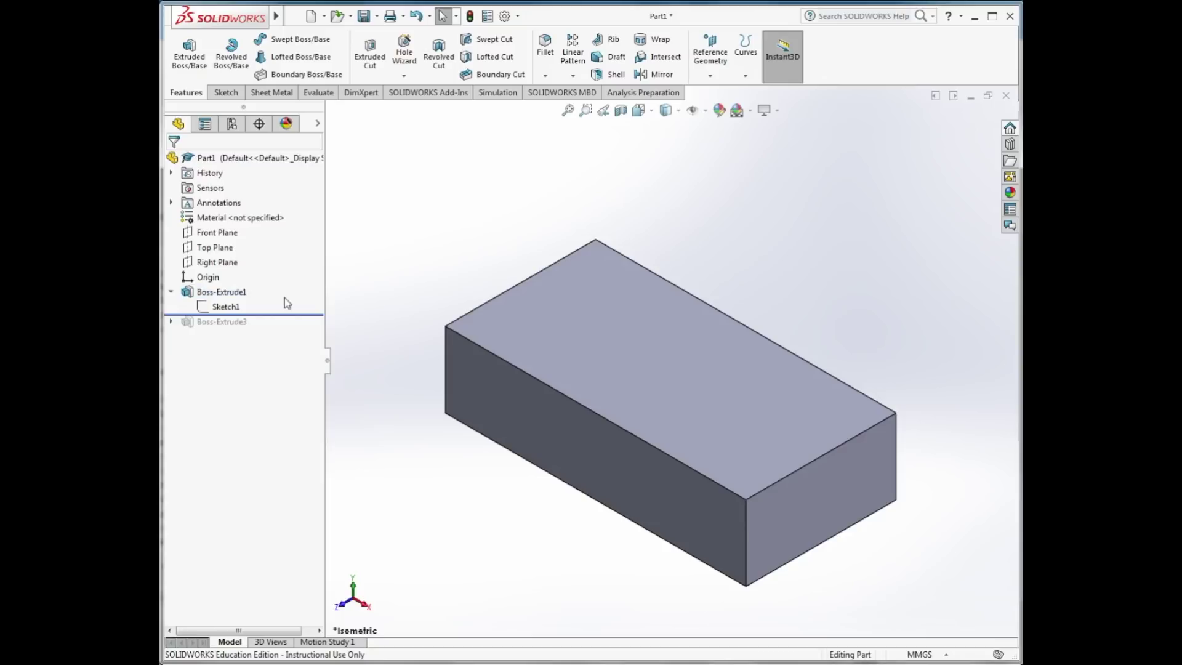
Roll forward past Boss-Extrude3 and inspect the 25 mm-thick block with its studs
drag(290, 313, 281, 329)
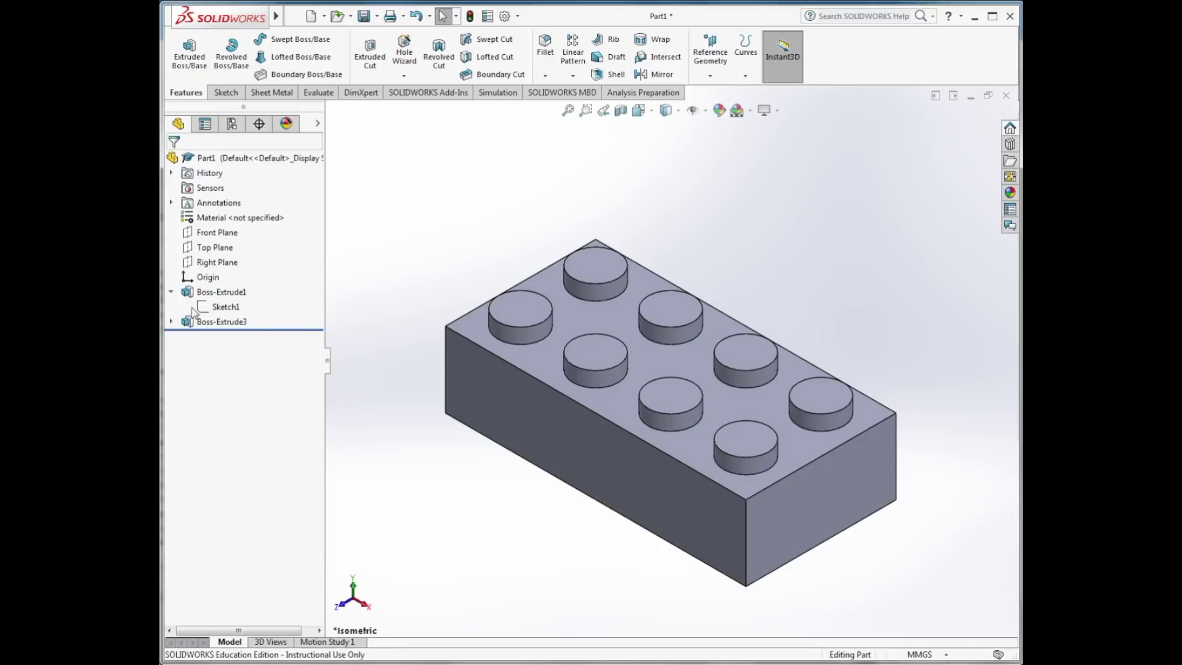
click(171, 293)
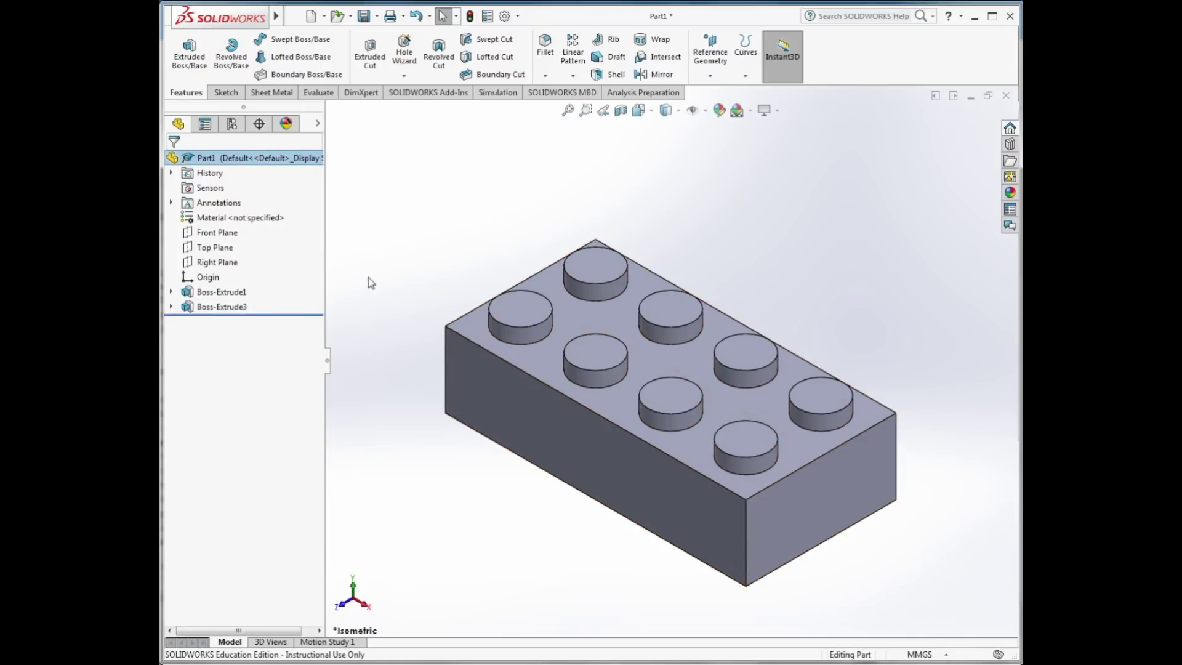
key(Up)
key(Up)
key(Up)
key(Up)
key(Up)
key(Up)
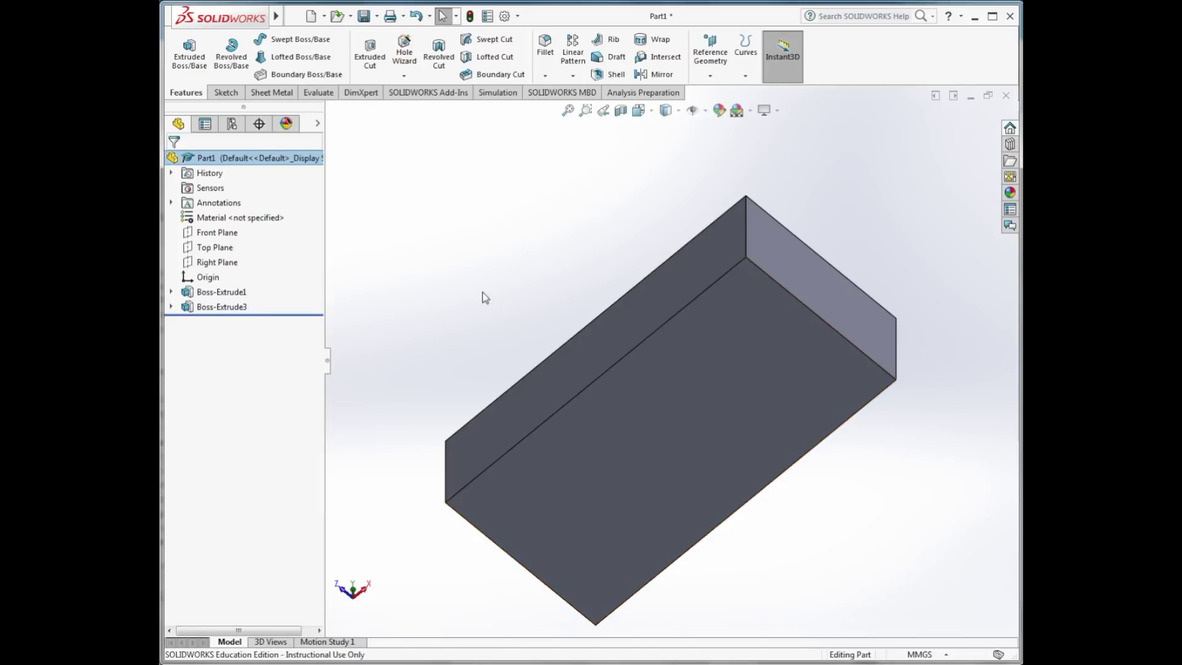
key(Down)
key(Down)
key(Down)
key(Down)
key(Down)
key(Down)
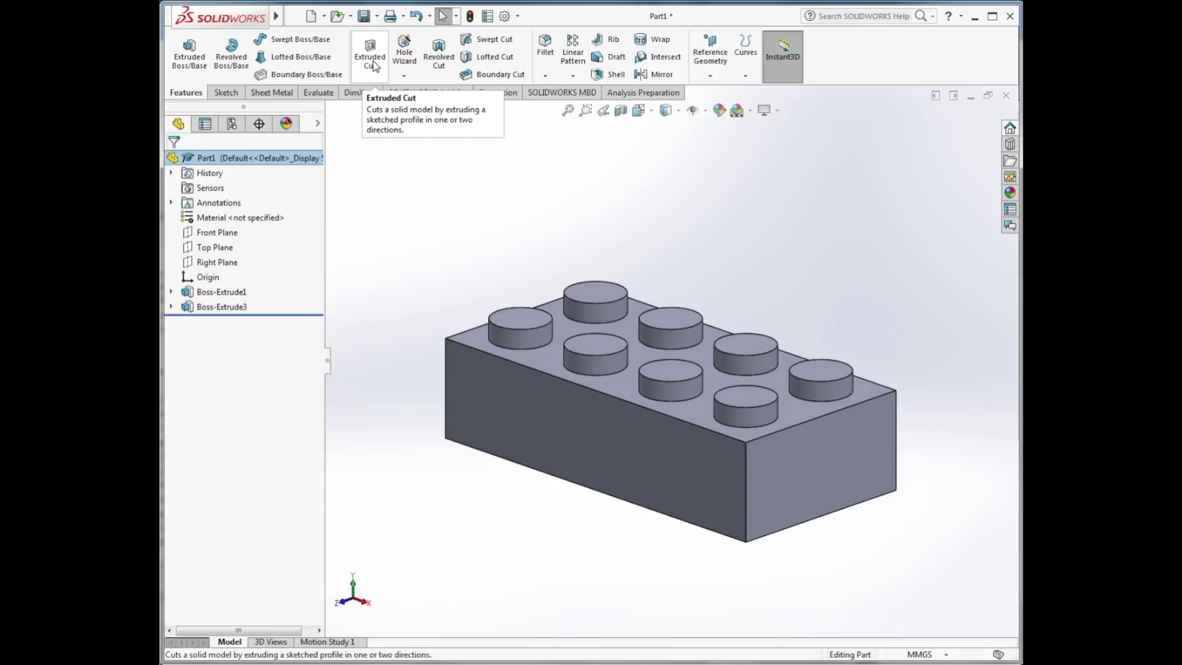
Open Sketch5 on the block's bottom face and view it Normal To with Ctrl+8
click(371, 64)
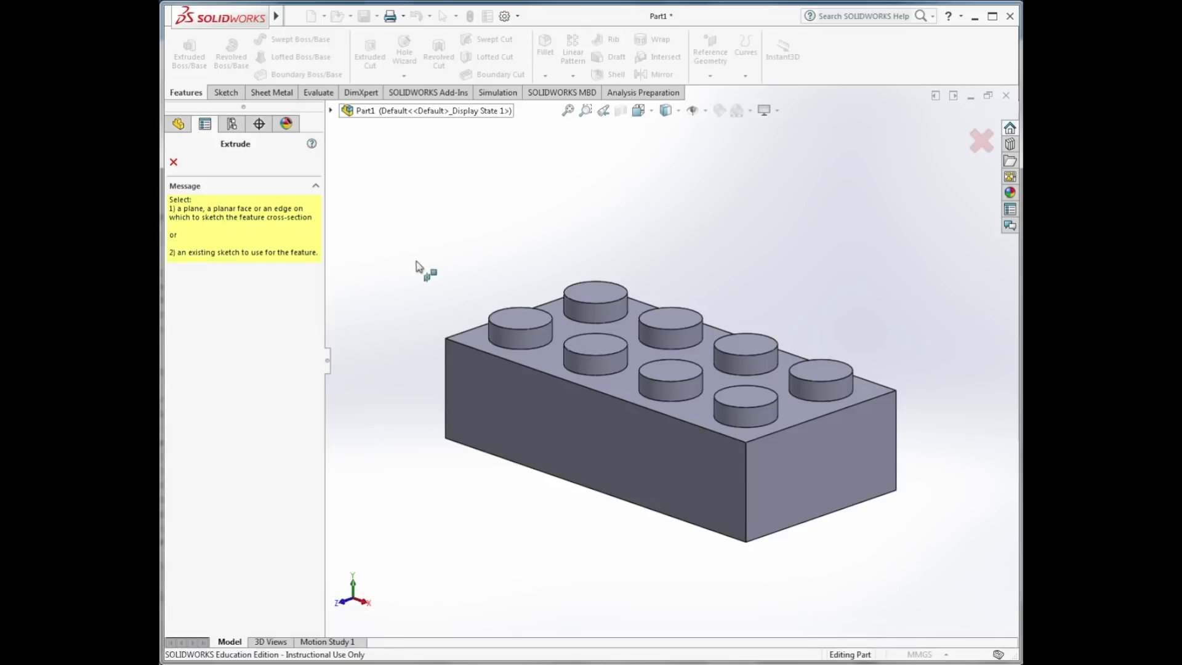
key(Down)
key(Down)
key(Down)
key(Down)
key(Down)
key(Down)
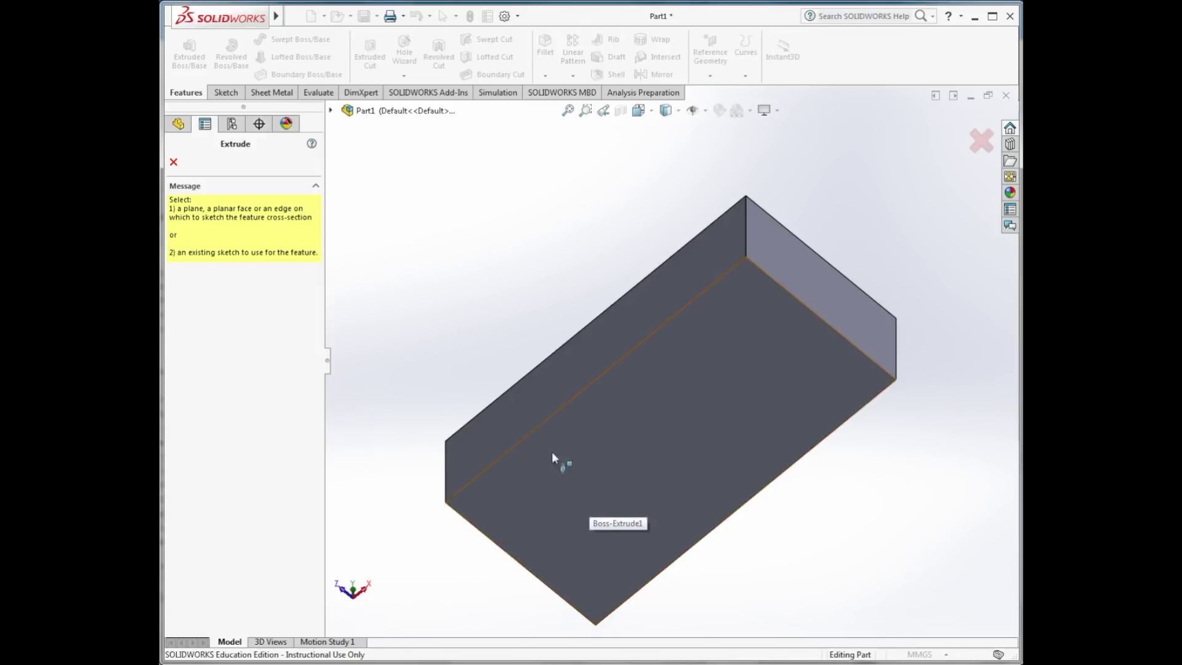
click(602, 480)
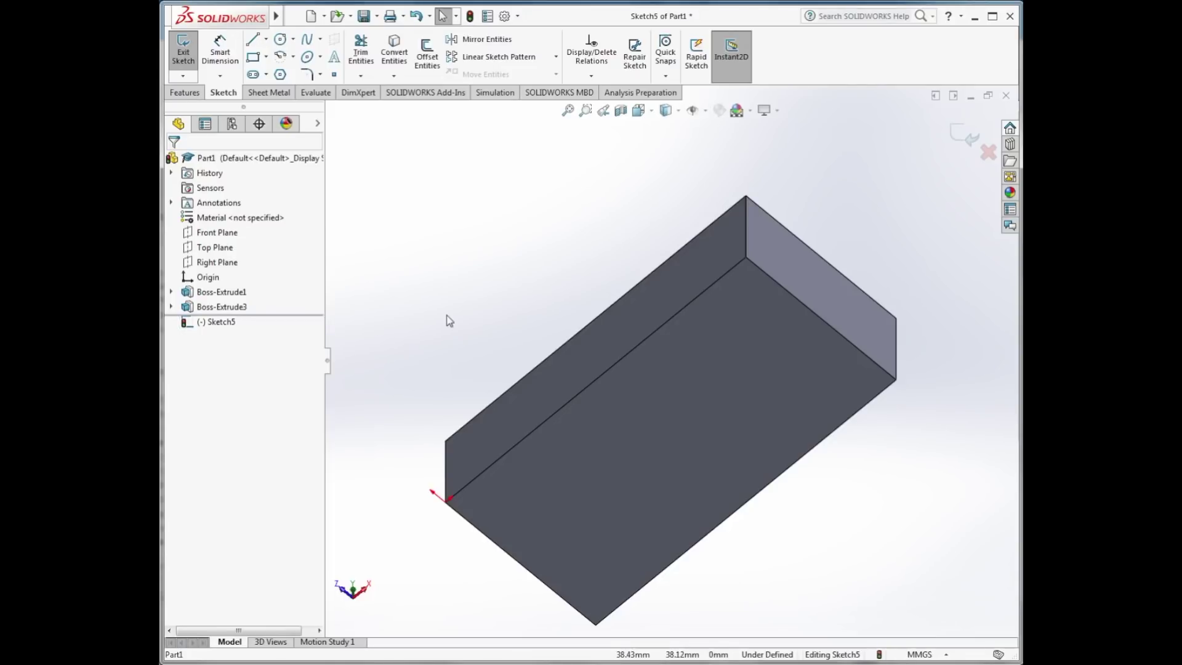
key(space)
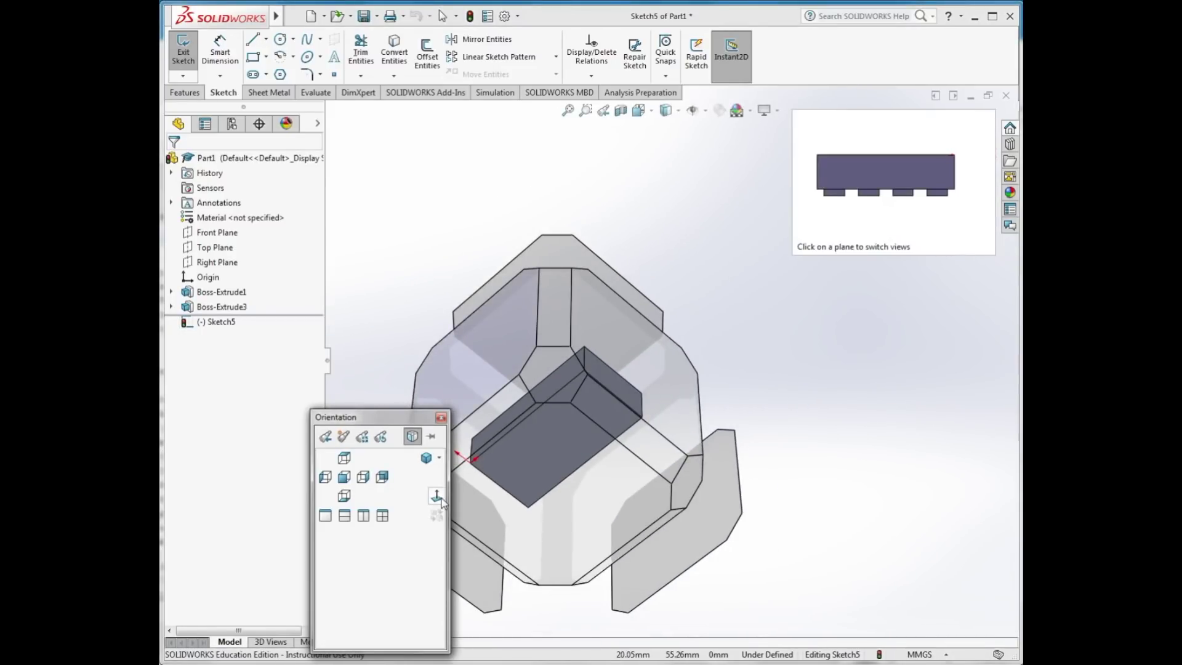
click(437, 496)
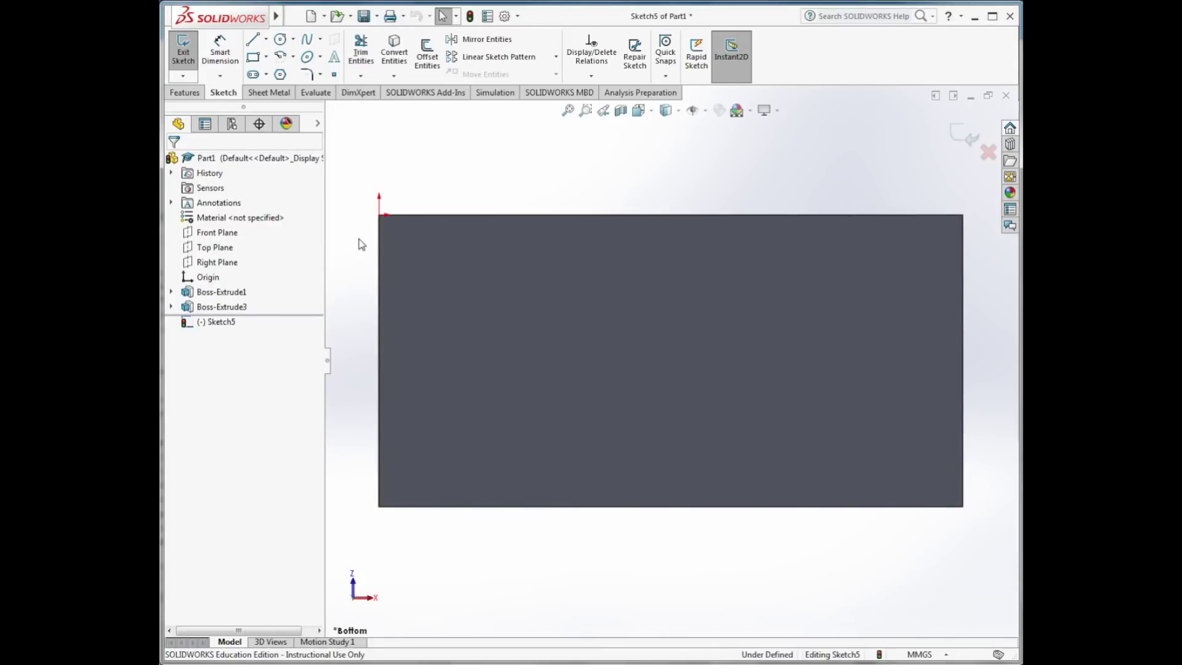
key(ctrl+1)
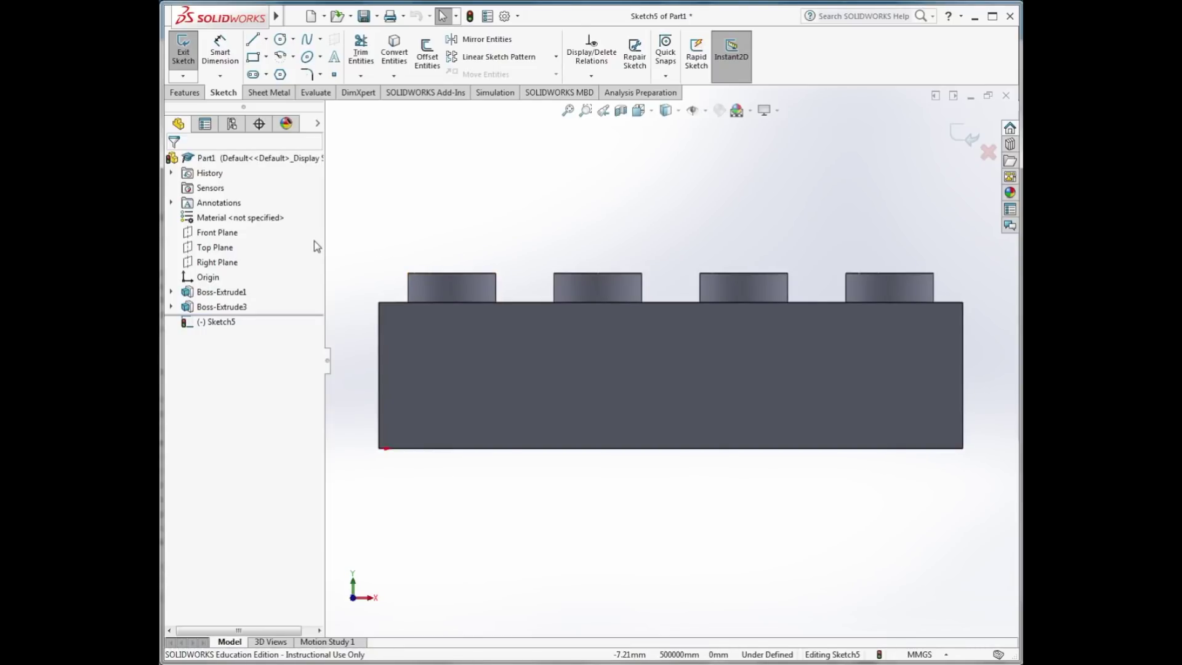
key(ctrl+8)
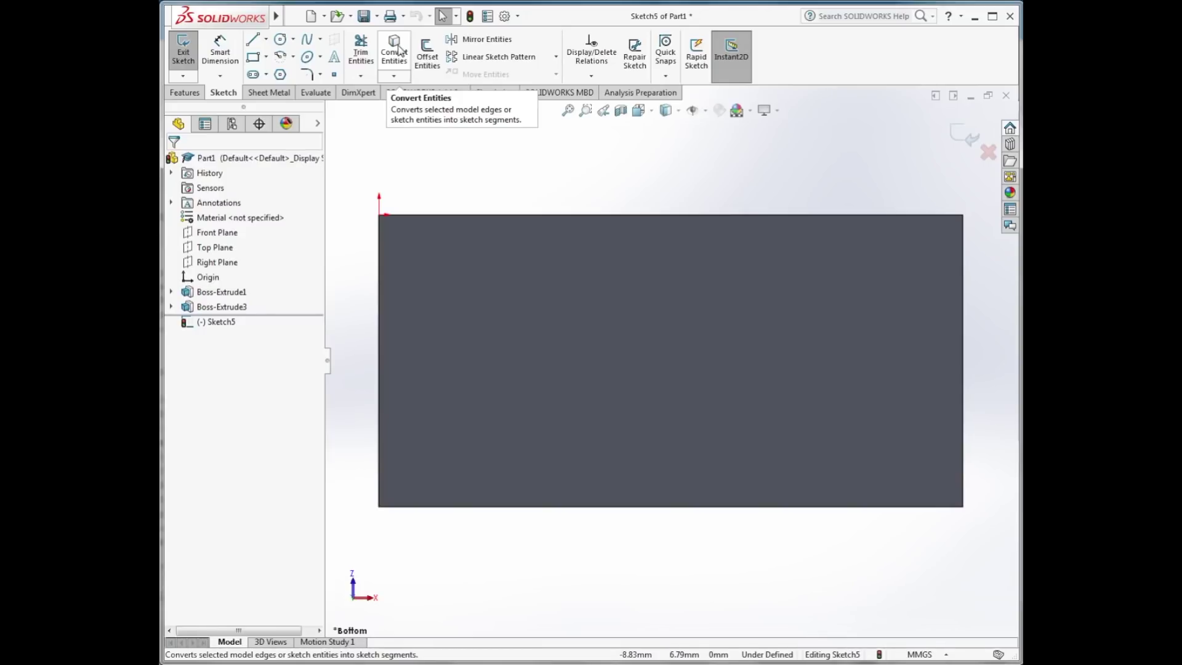
Convert Sketch4's eight pin circles into Sketch5 and launch Extruded Cut
click(397, 52)
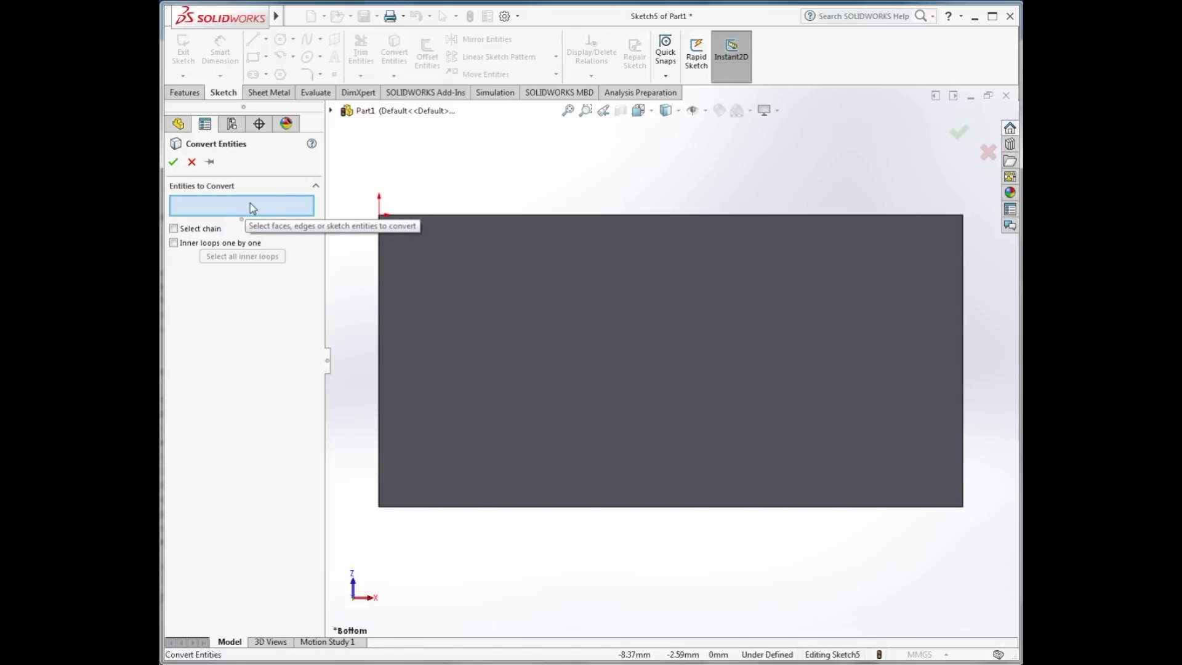
key(Down)
key(Down)
key(Down)
key(Down)
key(Down)
key(Down)
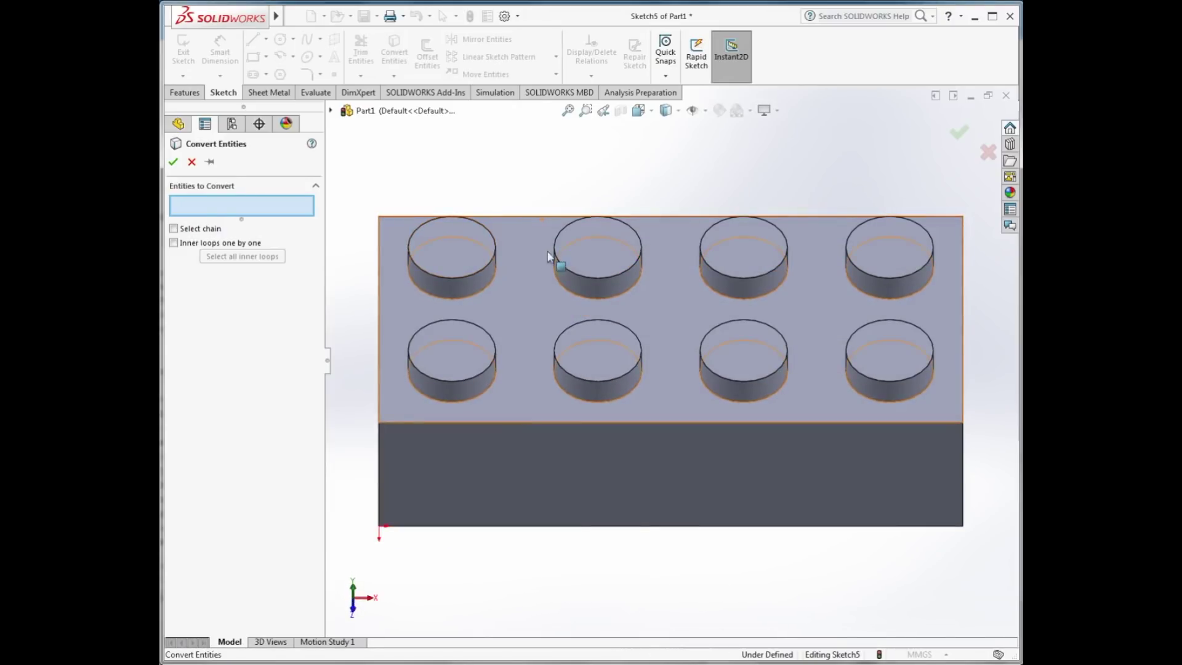
key(Up)
key(Up)
key(Up)
key(Up)
key(Up)
key(Up)
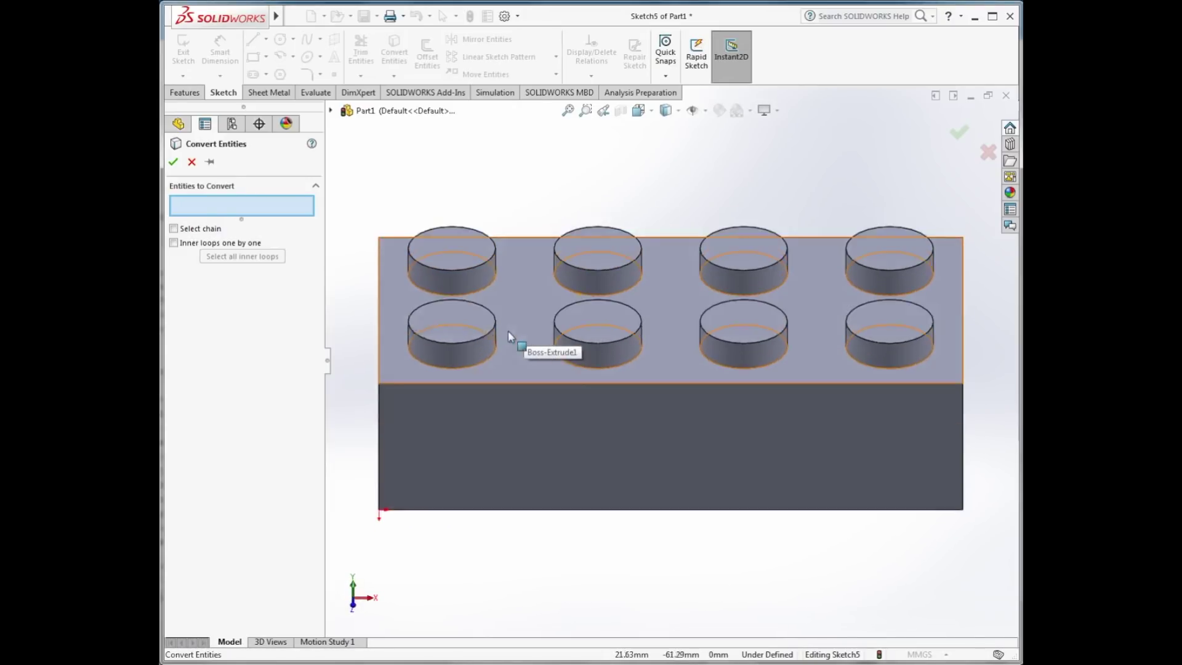
key(Up)
key(Up)
key(Up)
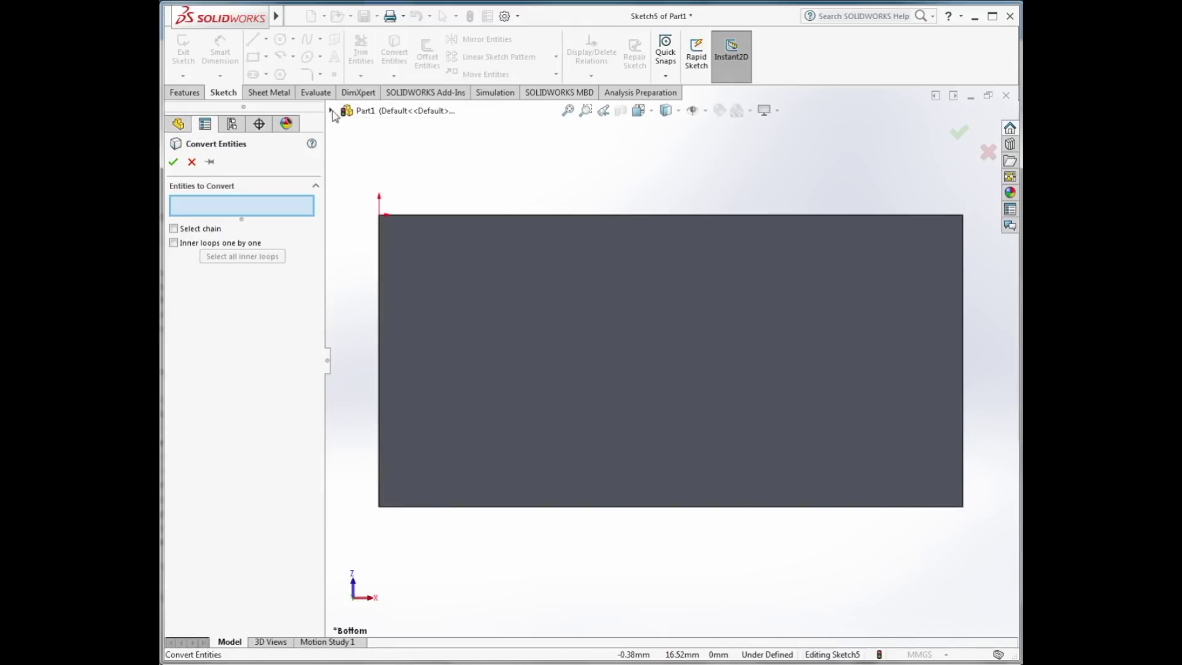
click(330, 111)
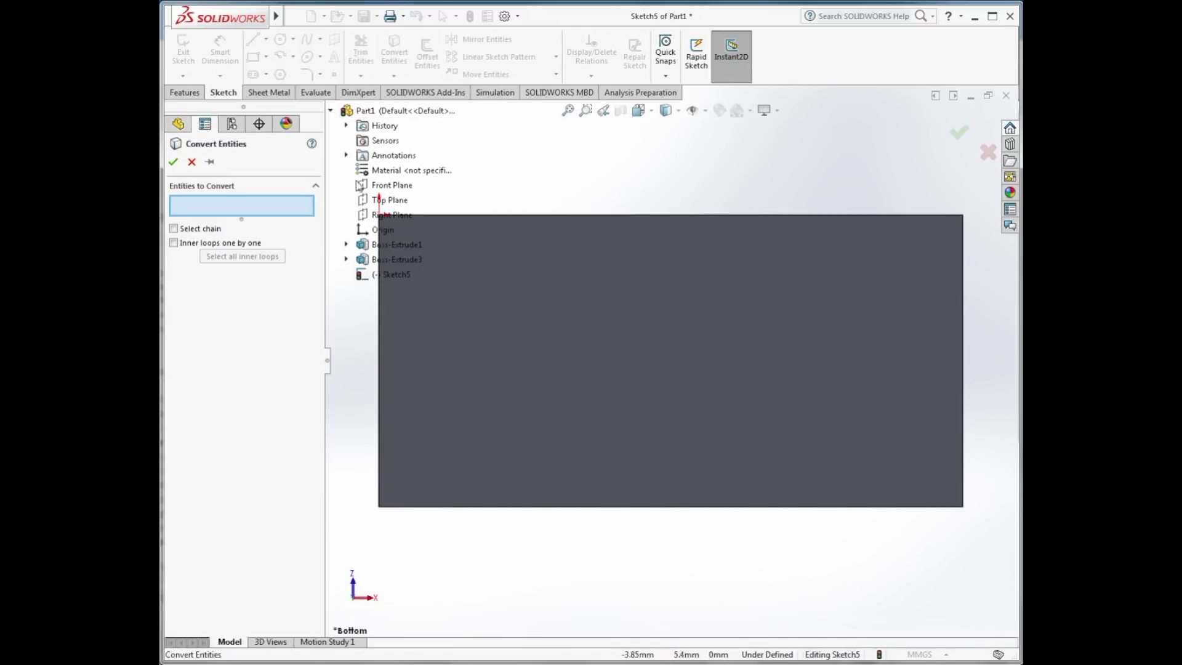
click(346, 259)
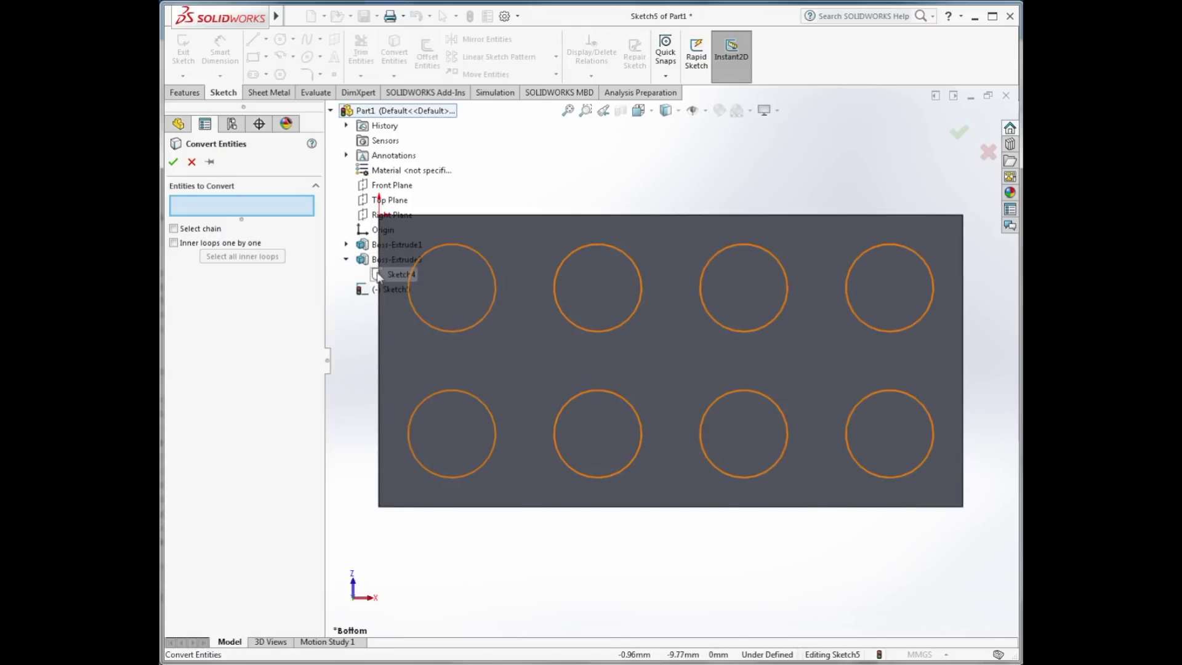
click(378, 275)
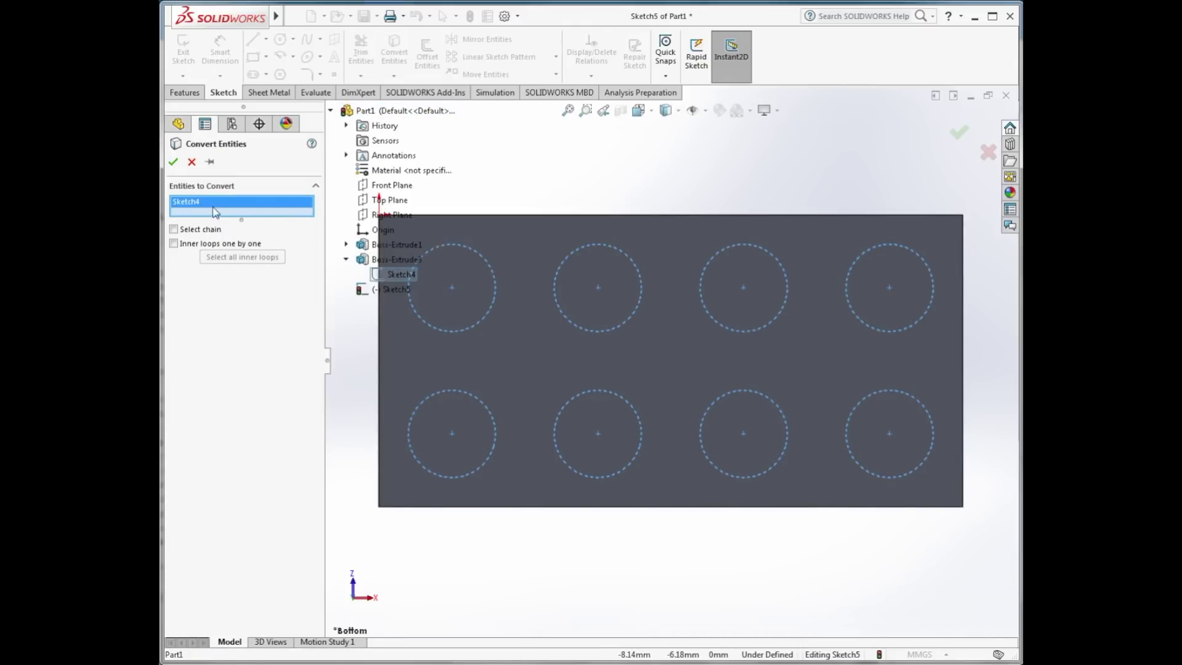
click(174, 162)
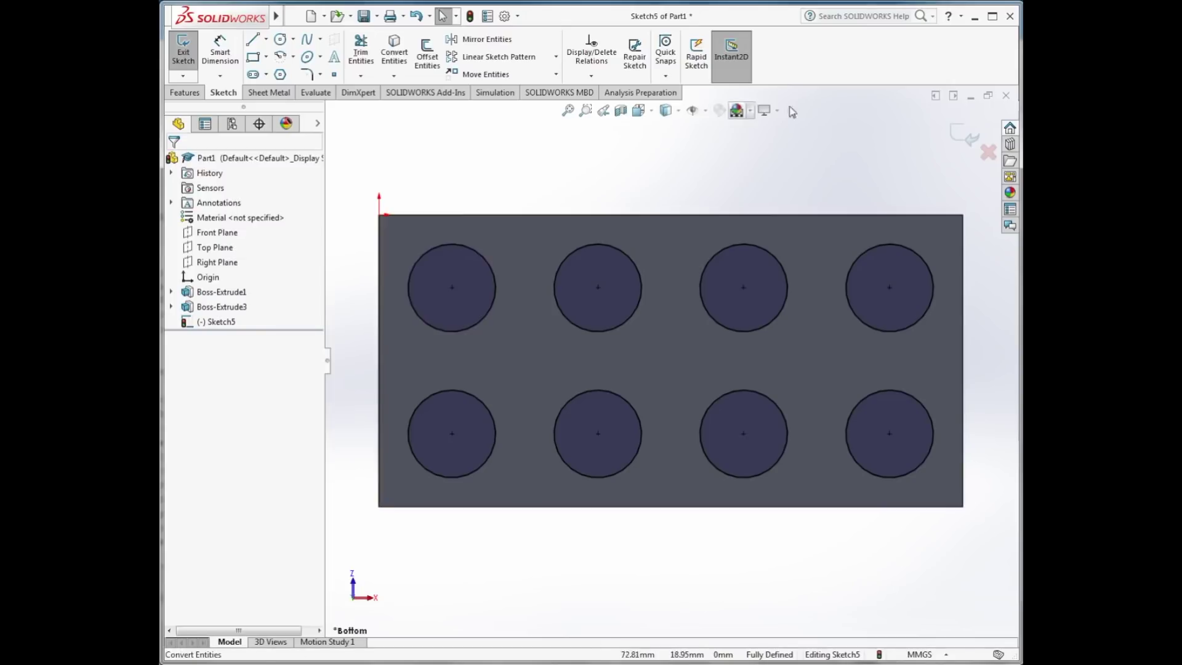
key(ctrl+e)
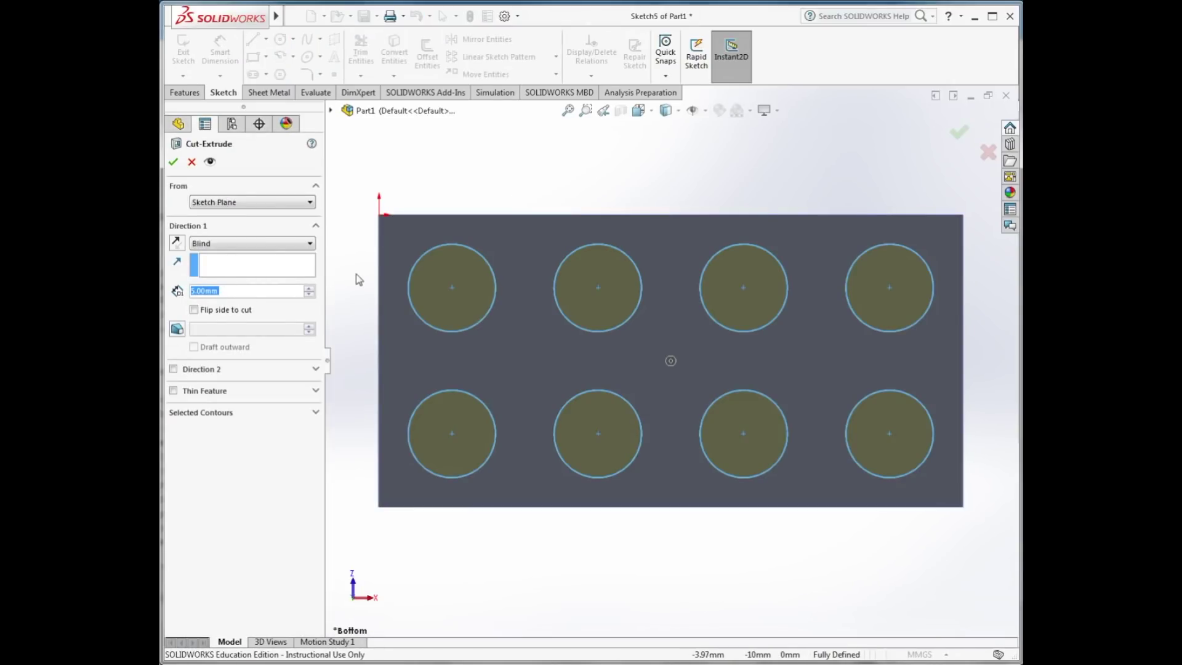
Accept the 5.00mm Blind-depth cut for the eight holes and switch to Isometric view
key(Up)
key(ctrl+1)
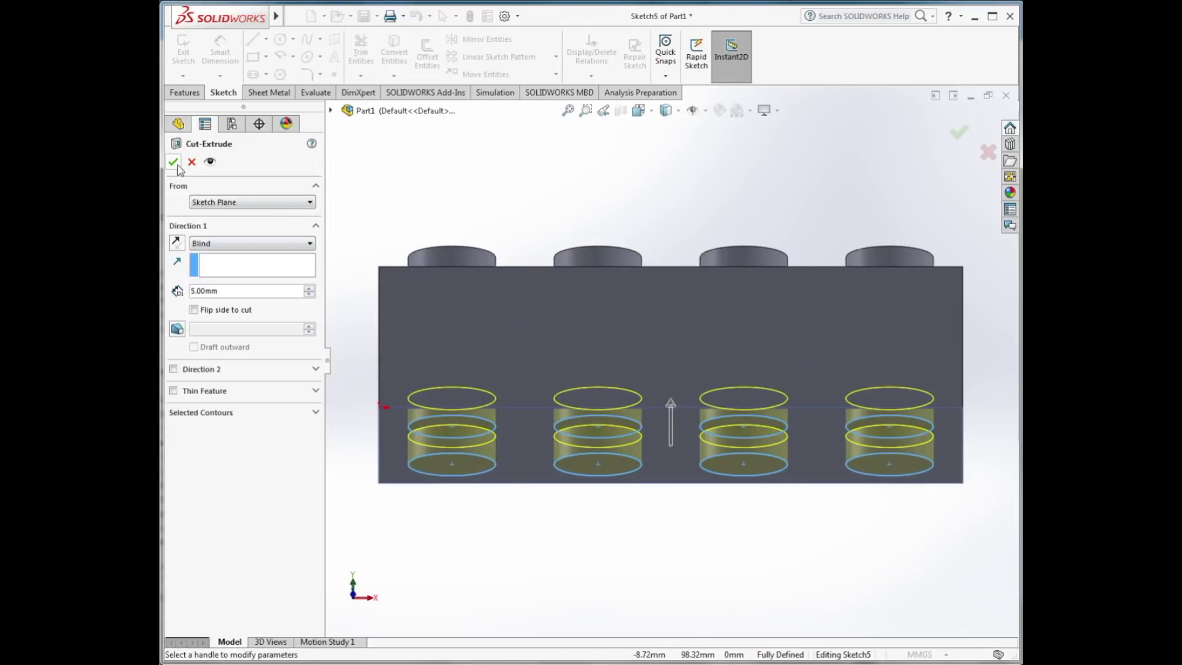
click(174, 162)
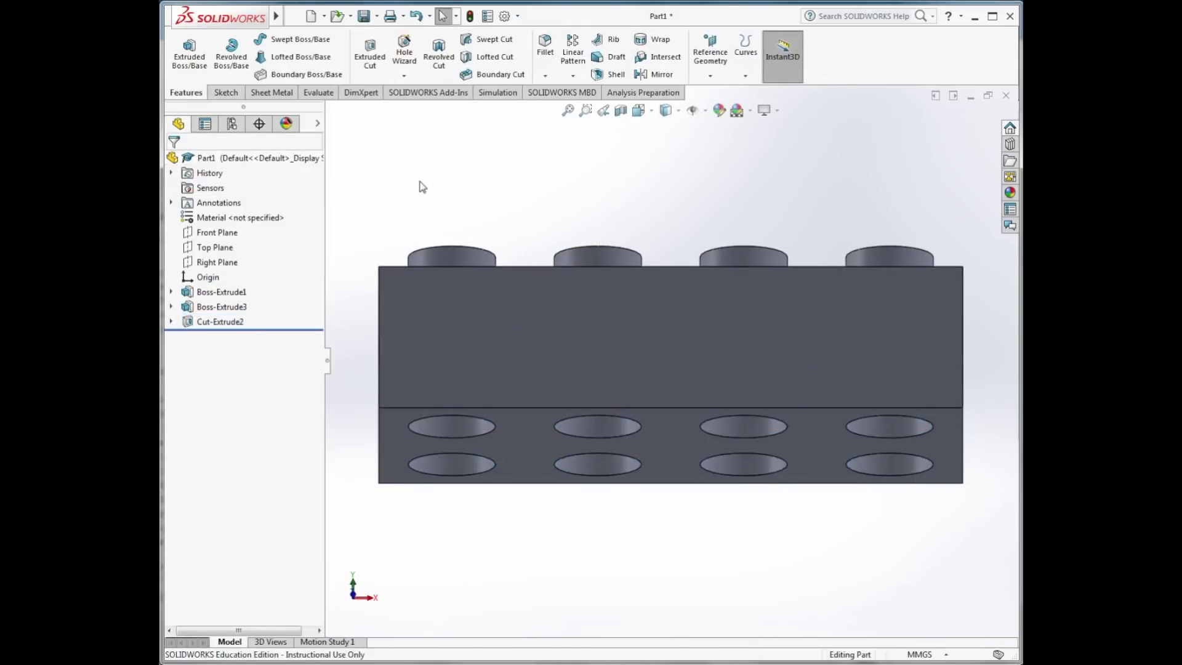
key(space)
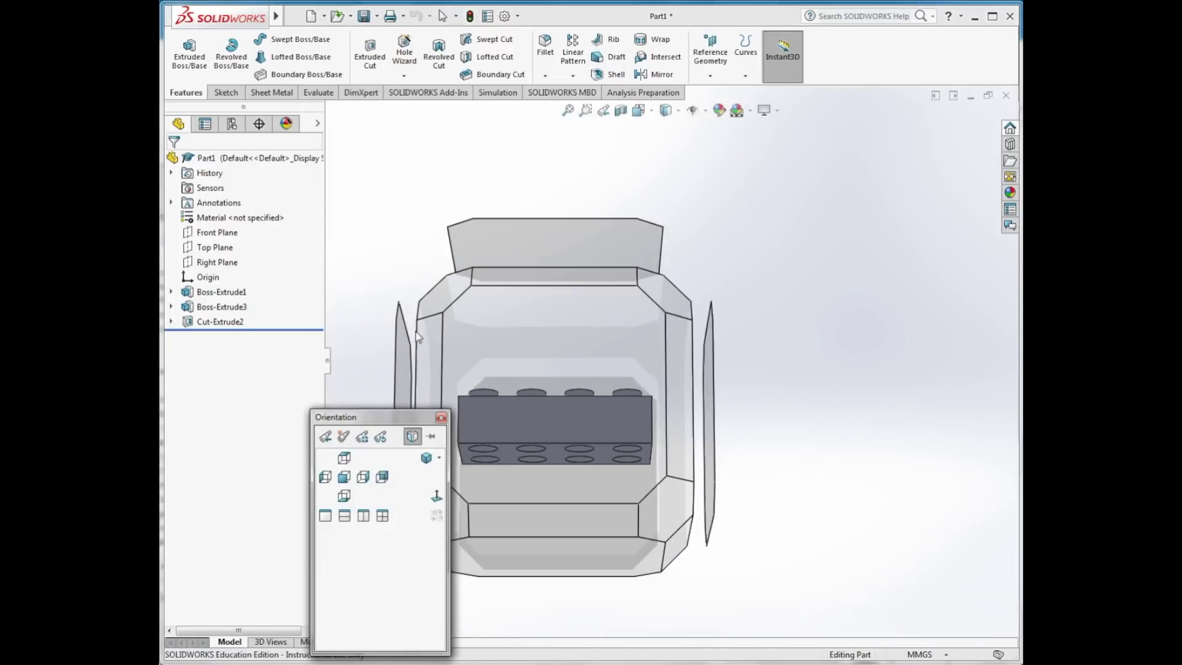
click(425, 458)
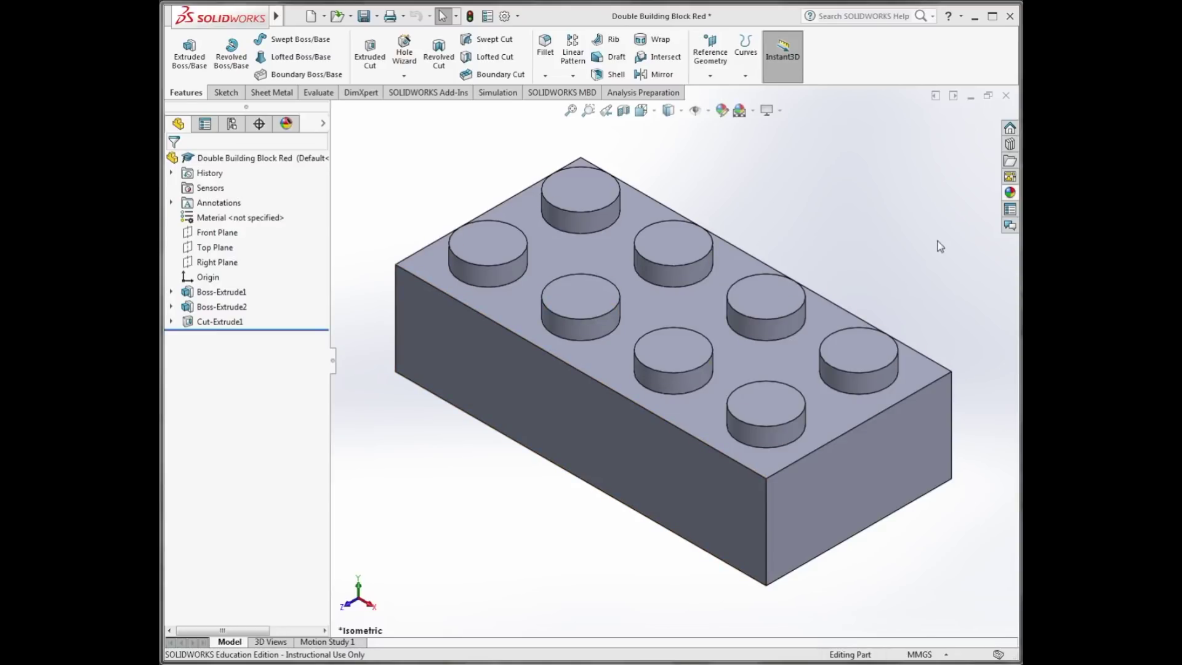
Browse Appearances(color) > Plastic > Medium Gloss and scroll to the red swatch
click(1010, 195)
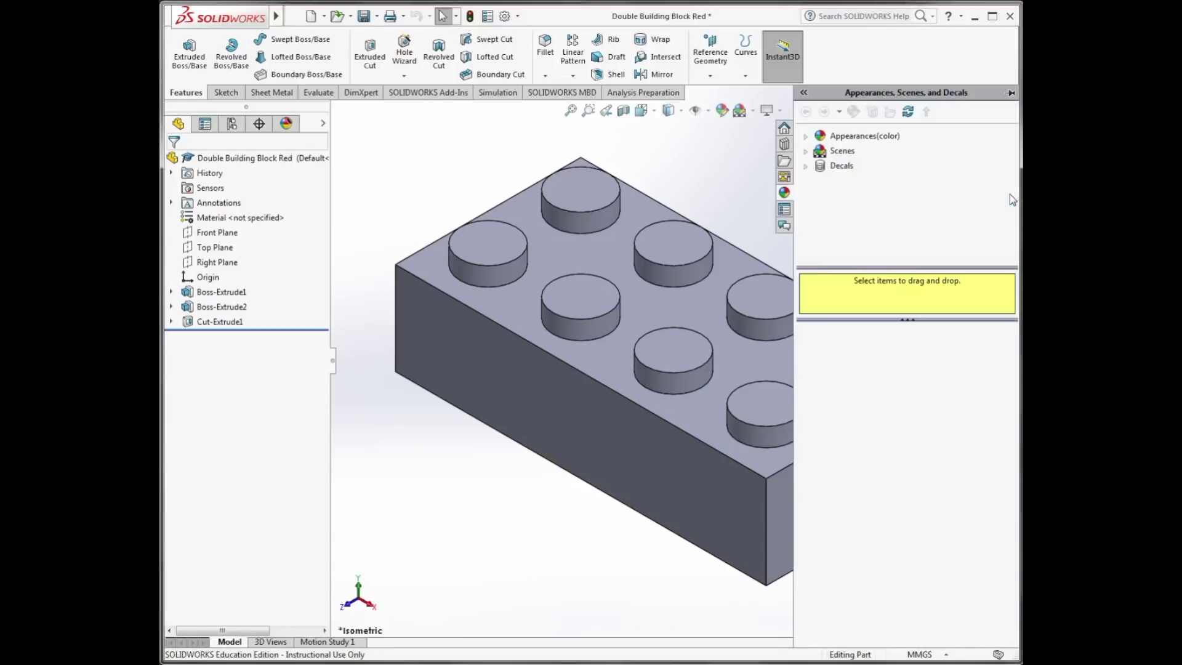
click(872, 137)
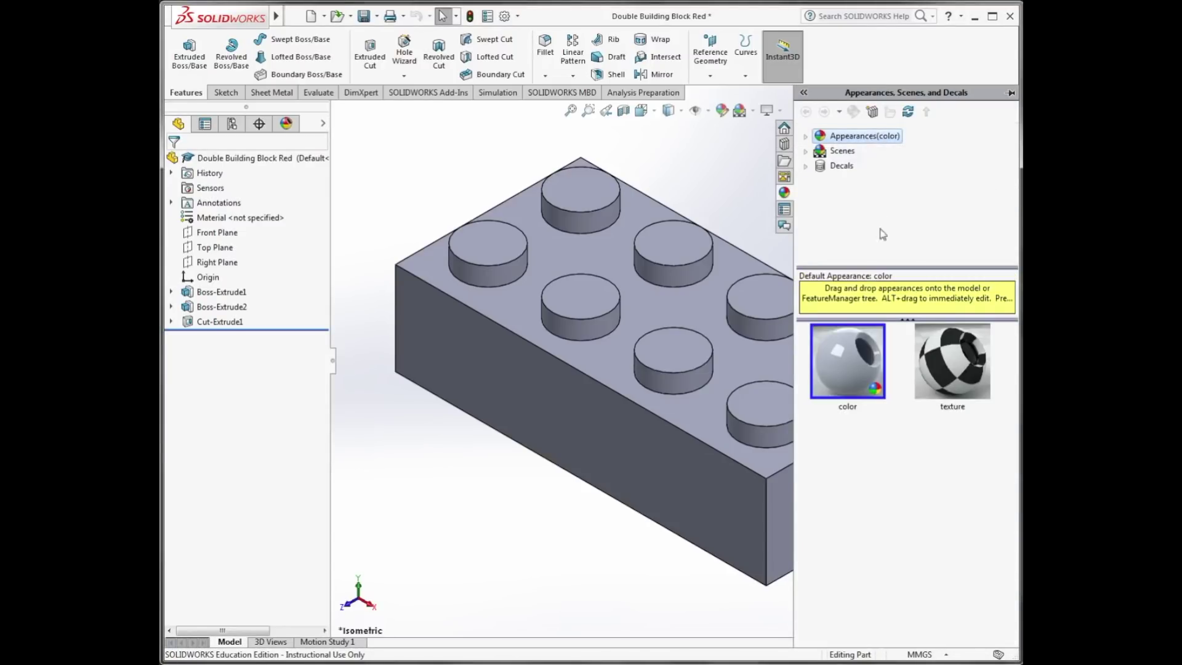
mouse_move(947, 361)
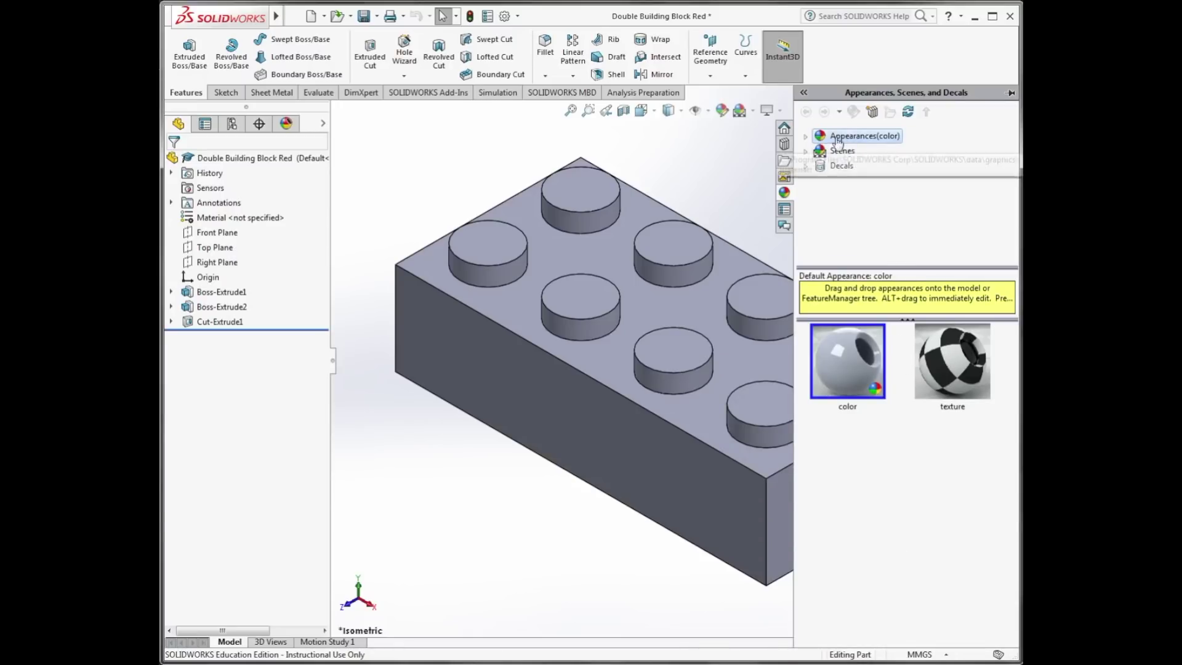
click(806, 138)
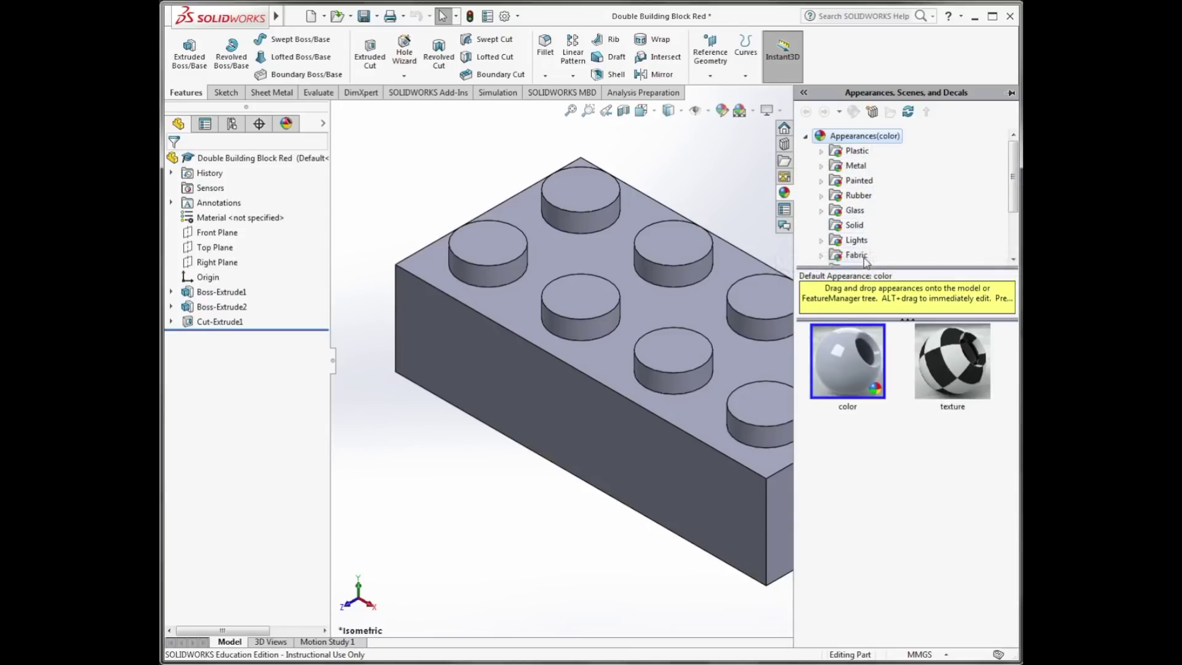
click(857, 153)
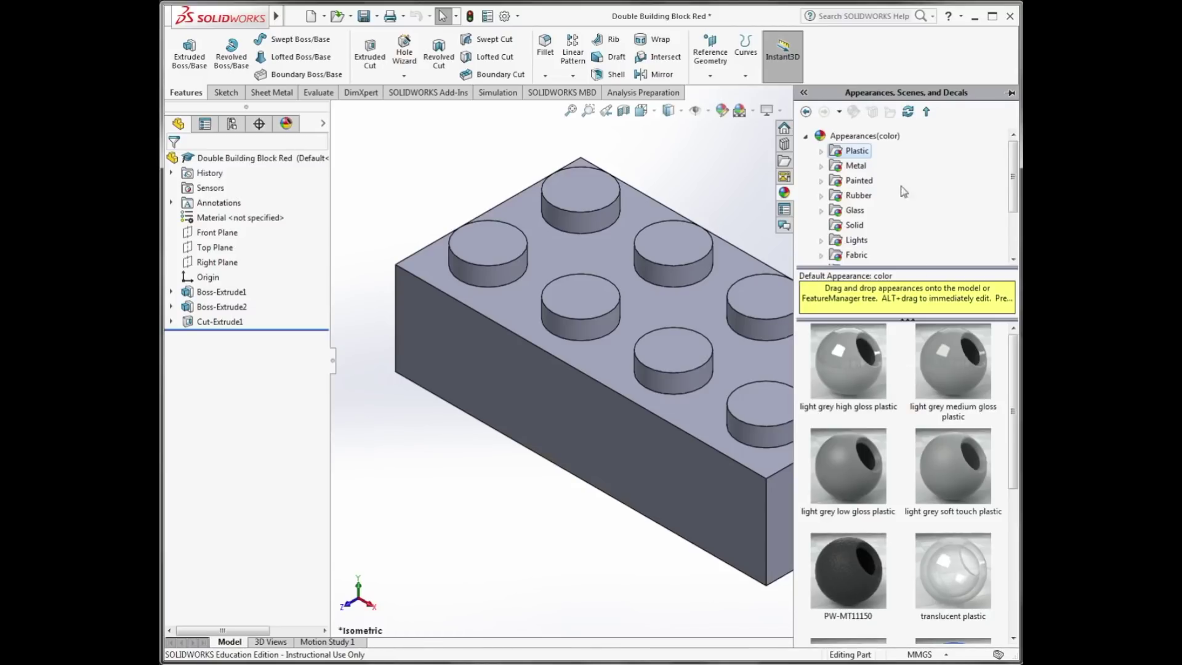
click(822, 152)
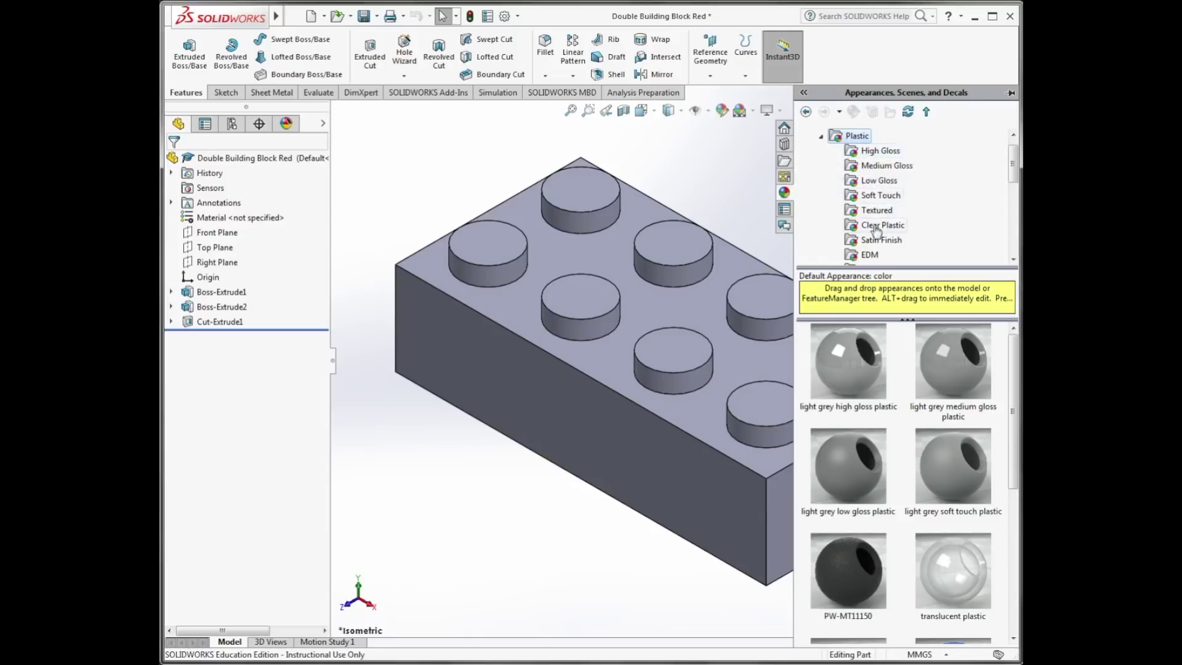
click(879, 170)
scroll(902, 418, down, 3)
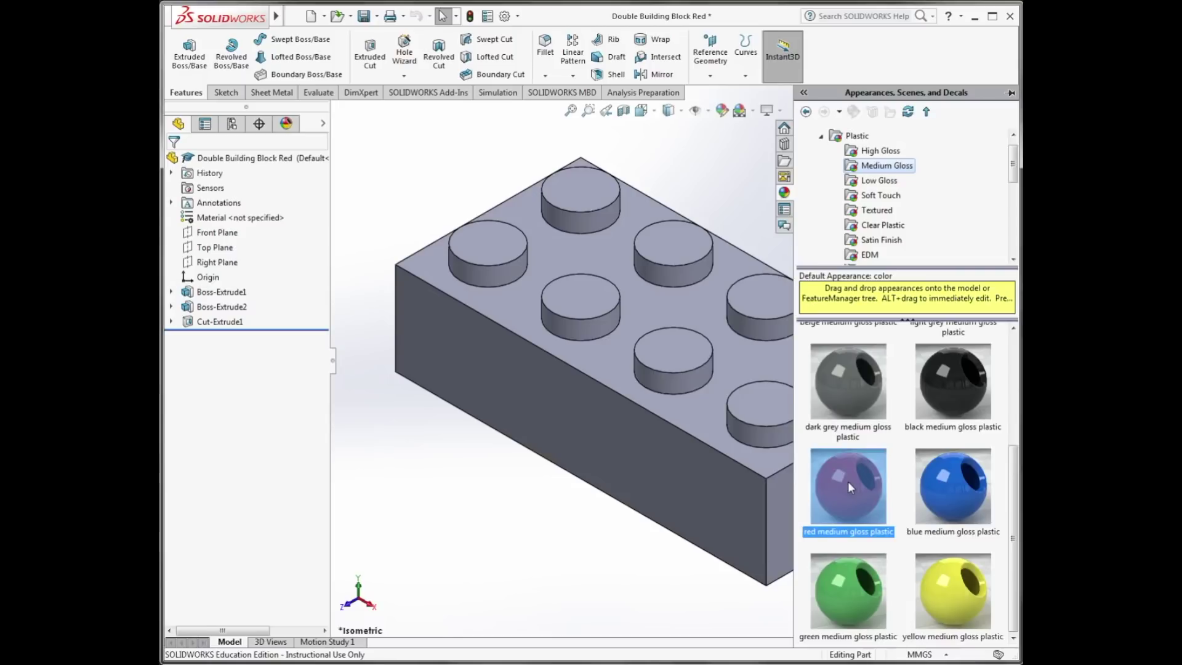
Apply red medium gloss plastic to the whole body, then begin Save As
drag(848, 482, 705, 410)
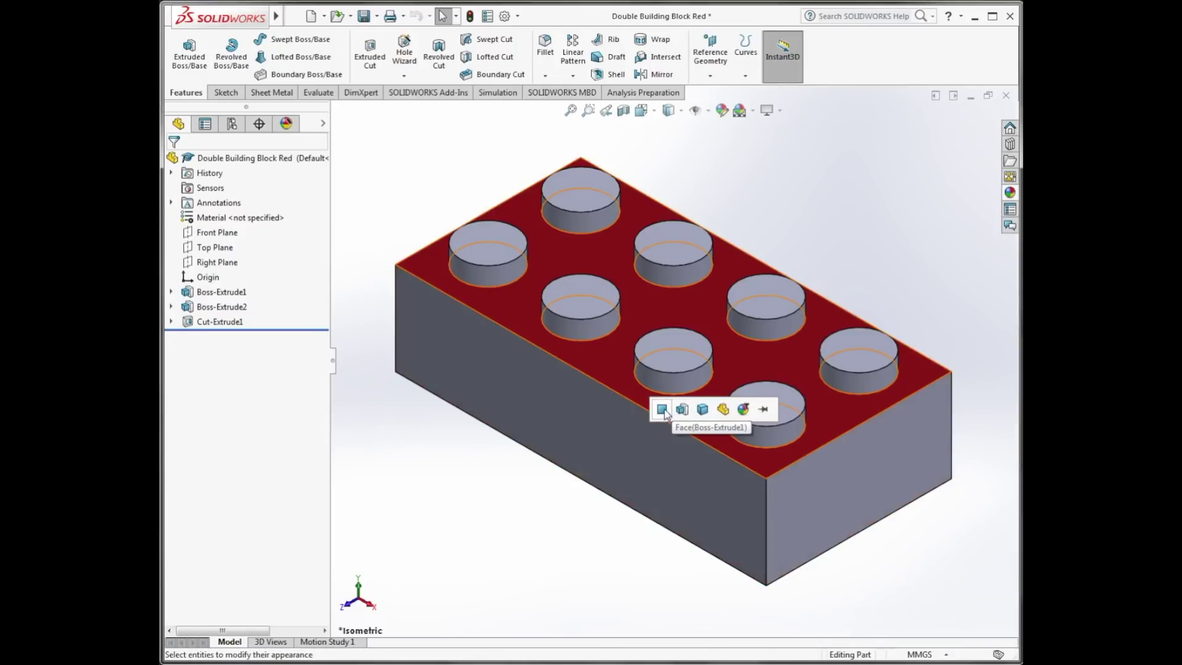
click(703, 410)
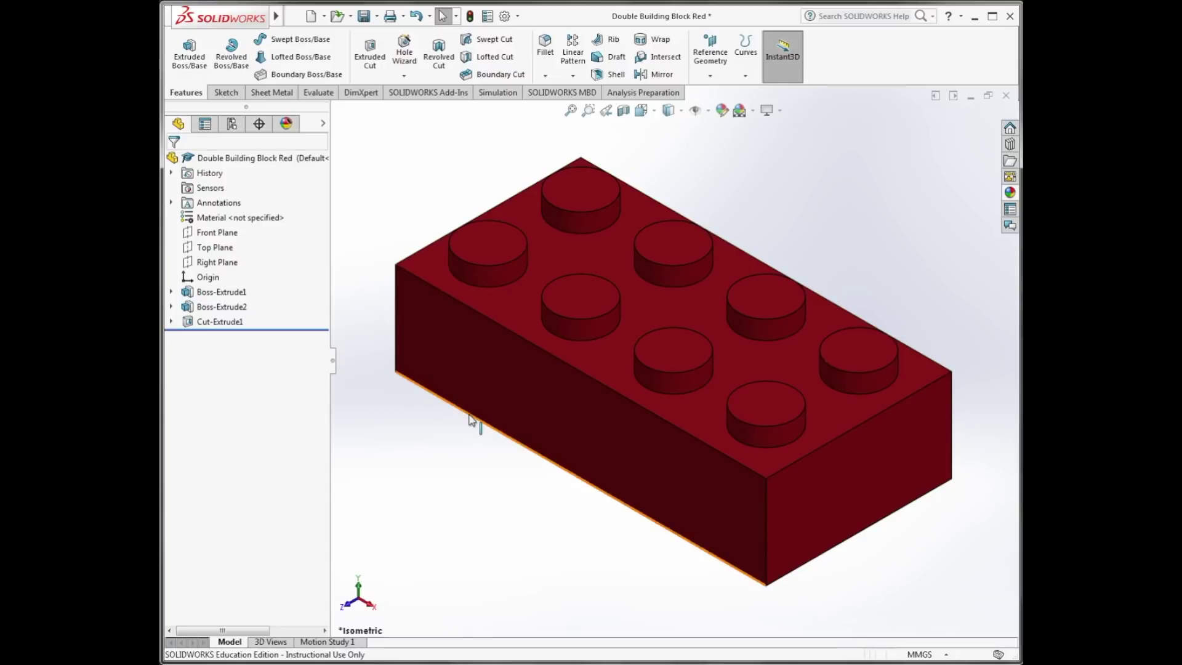
click(377, 19)
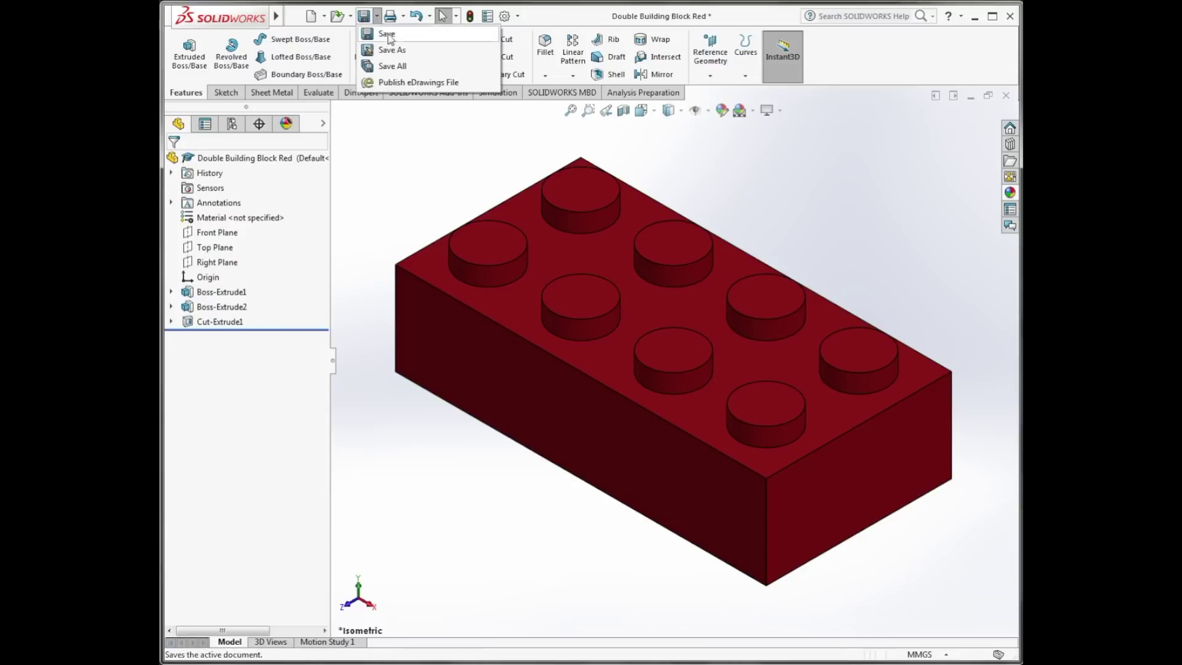
click(424, 53)
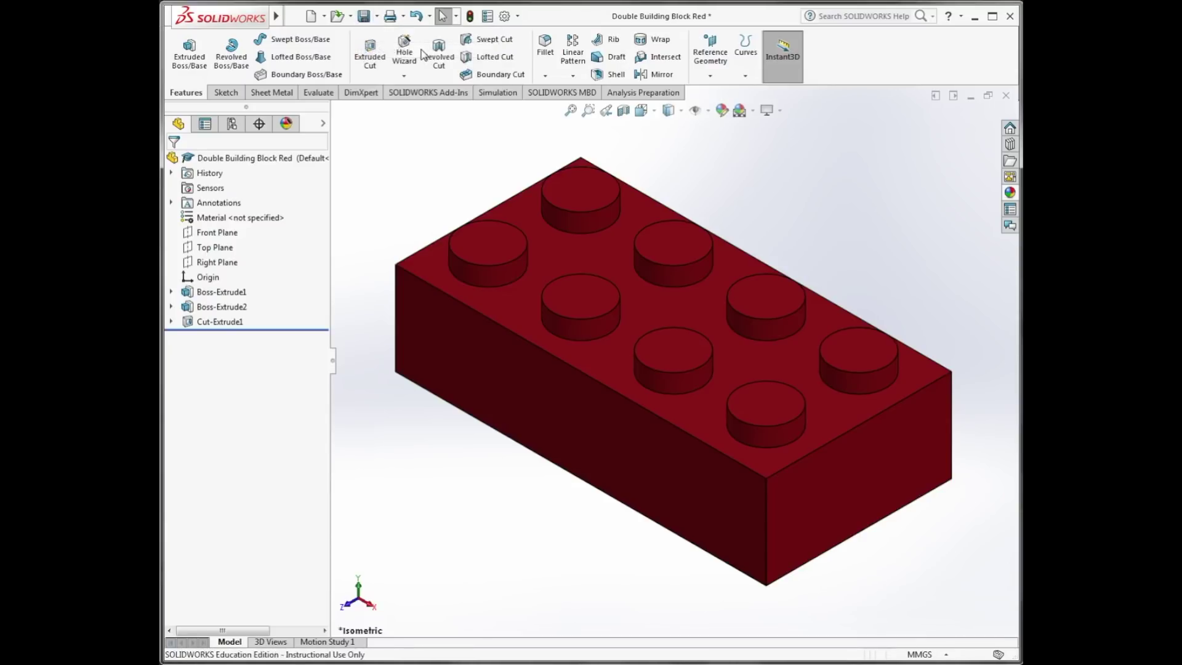